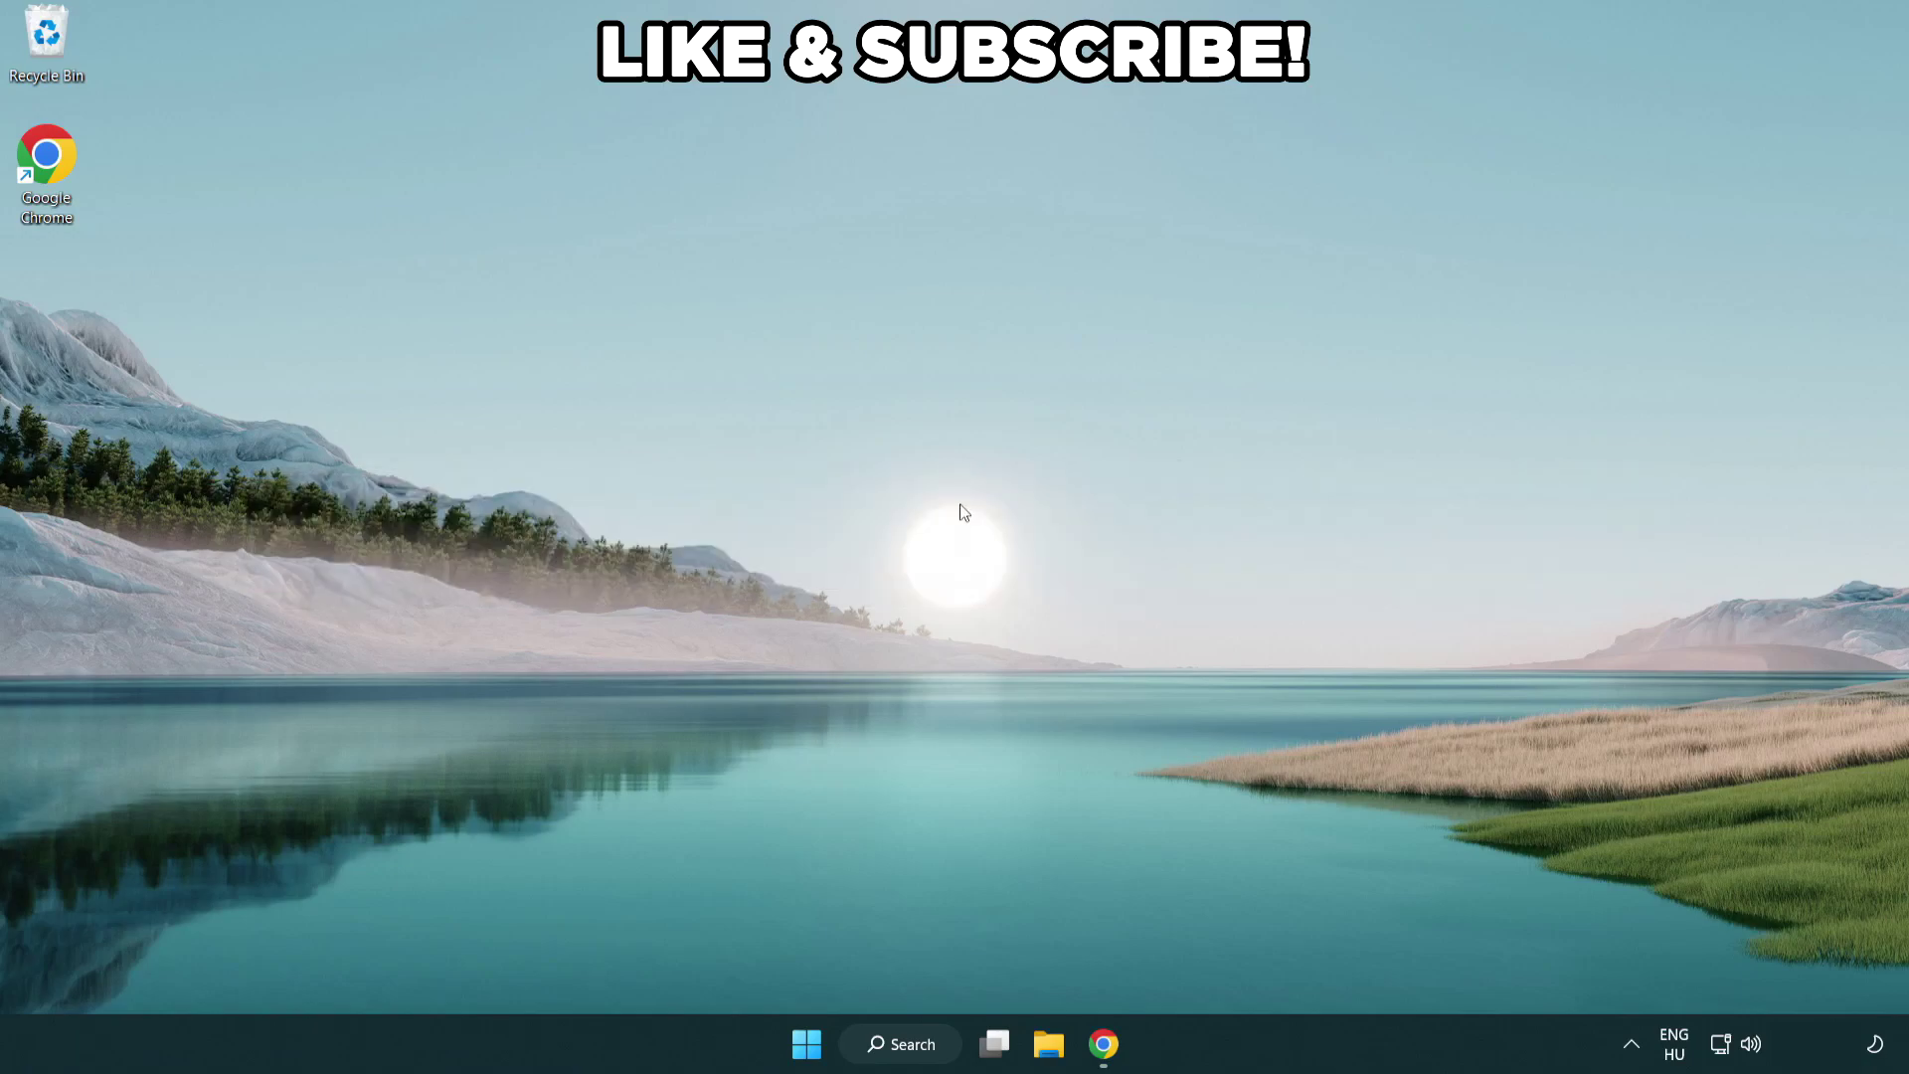
Search Windows for 'edit power plan'
left_click(925, 1041)
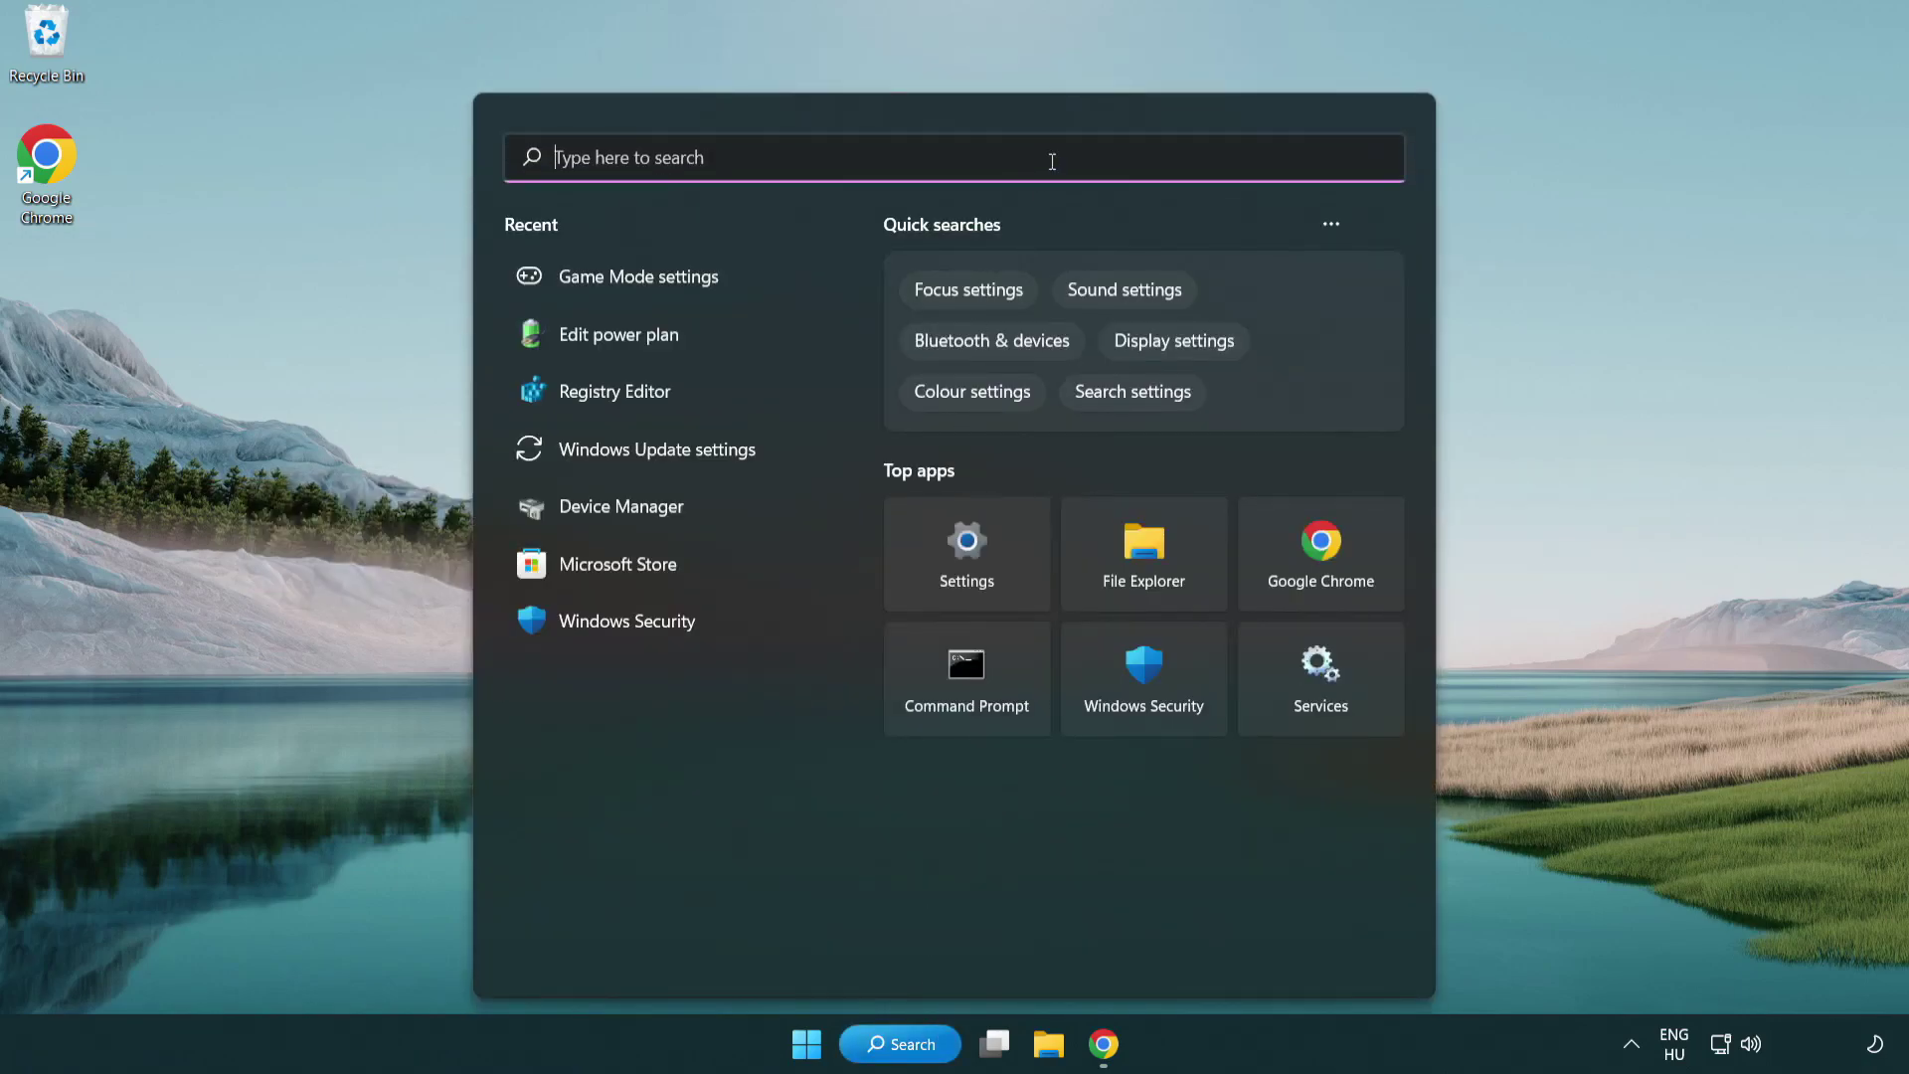
type("edit power ")
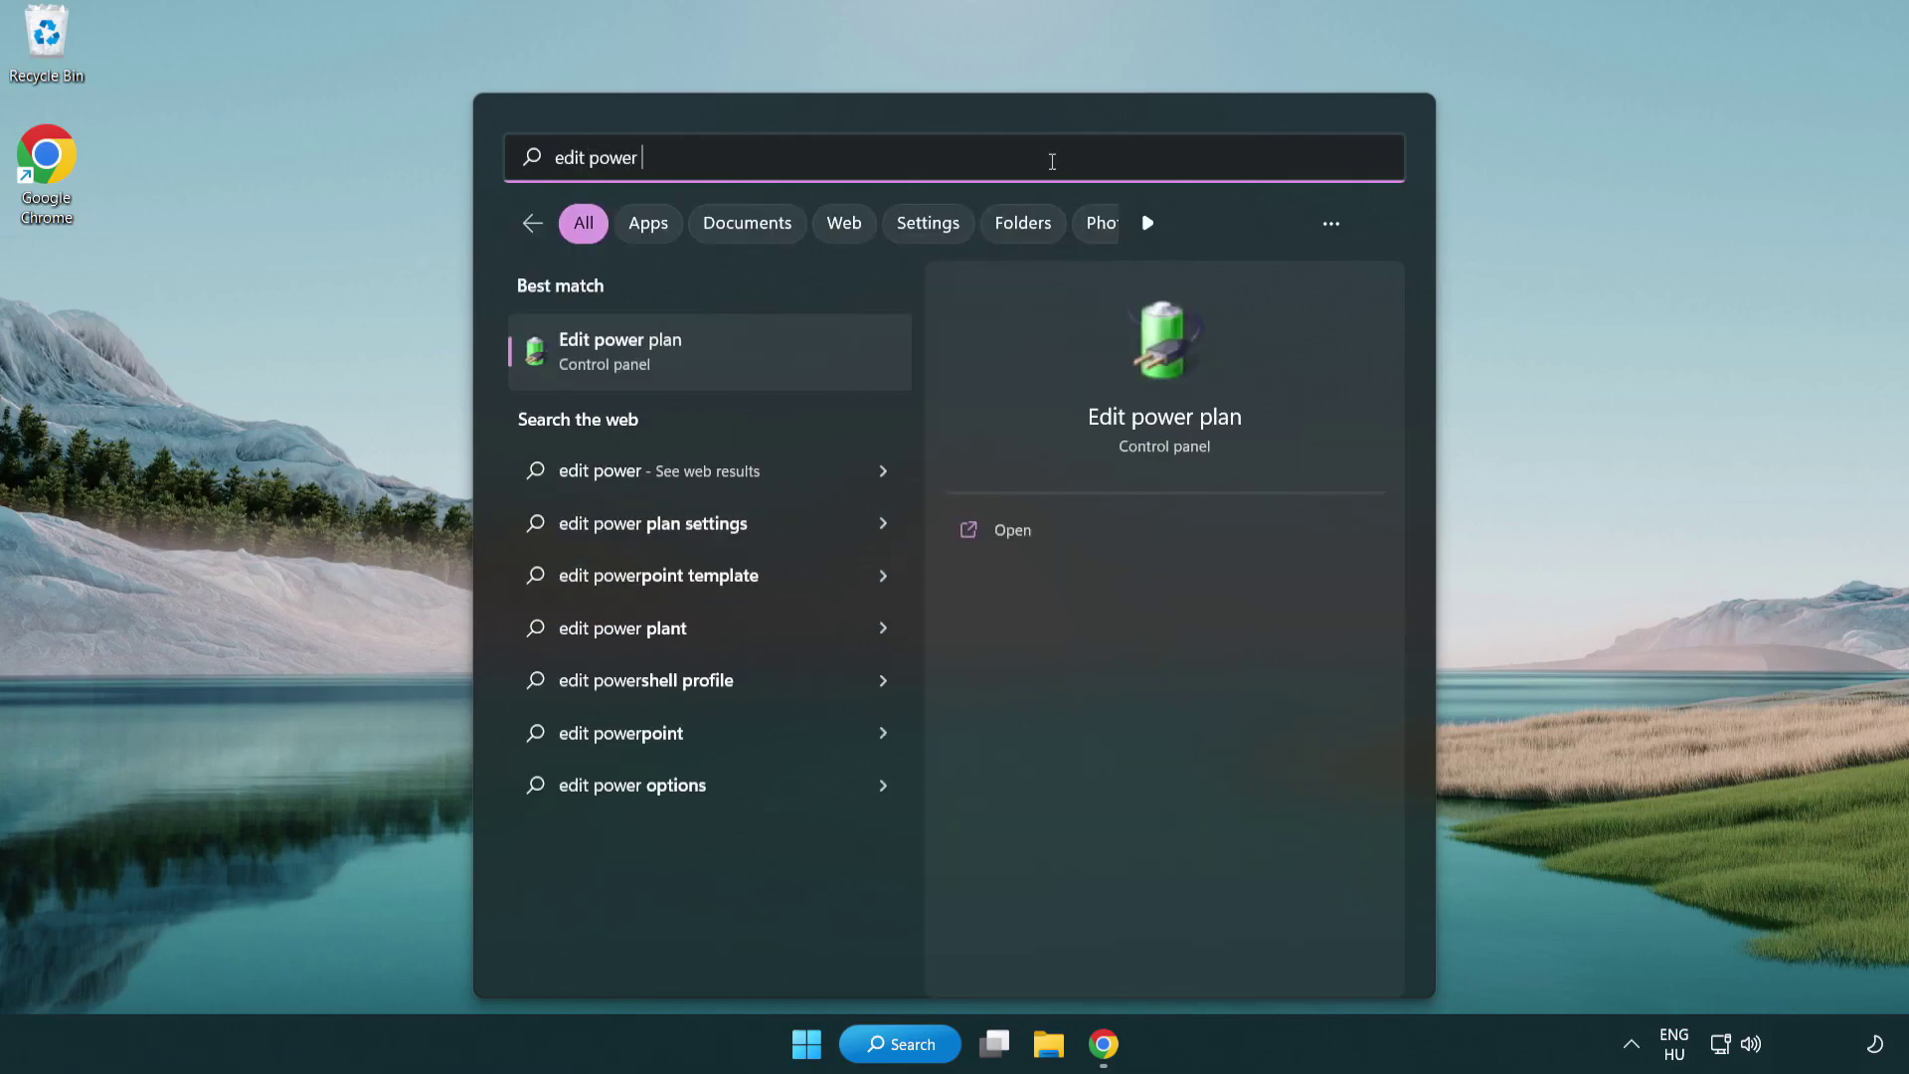
type("plan")
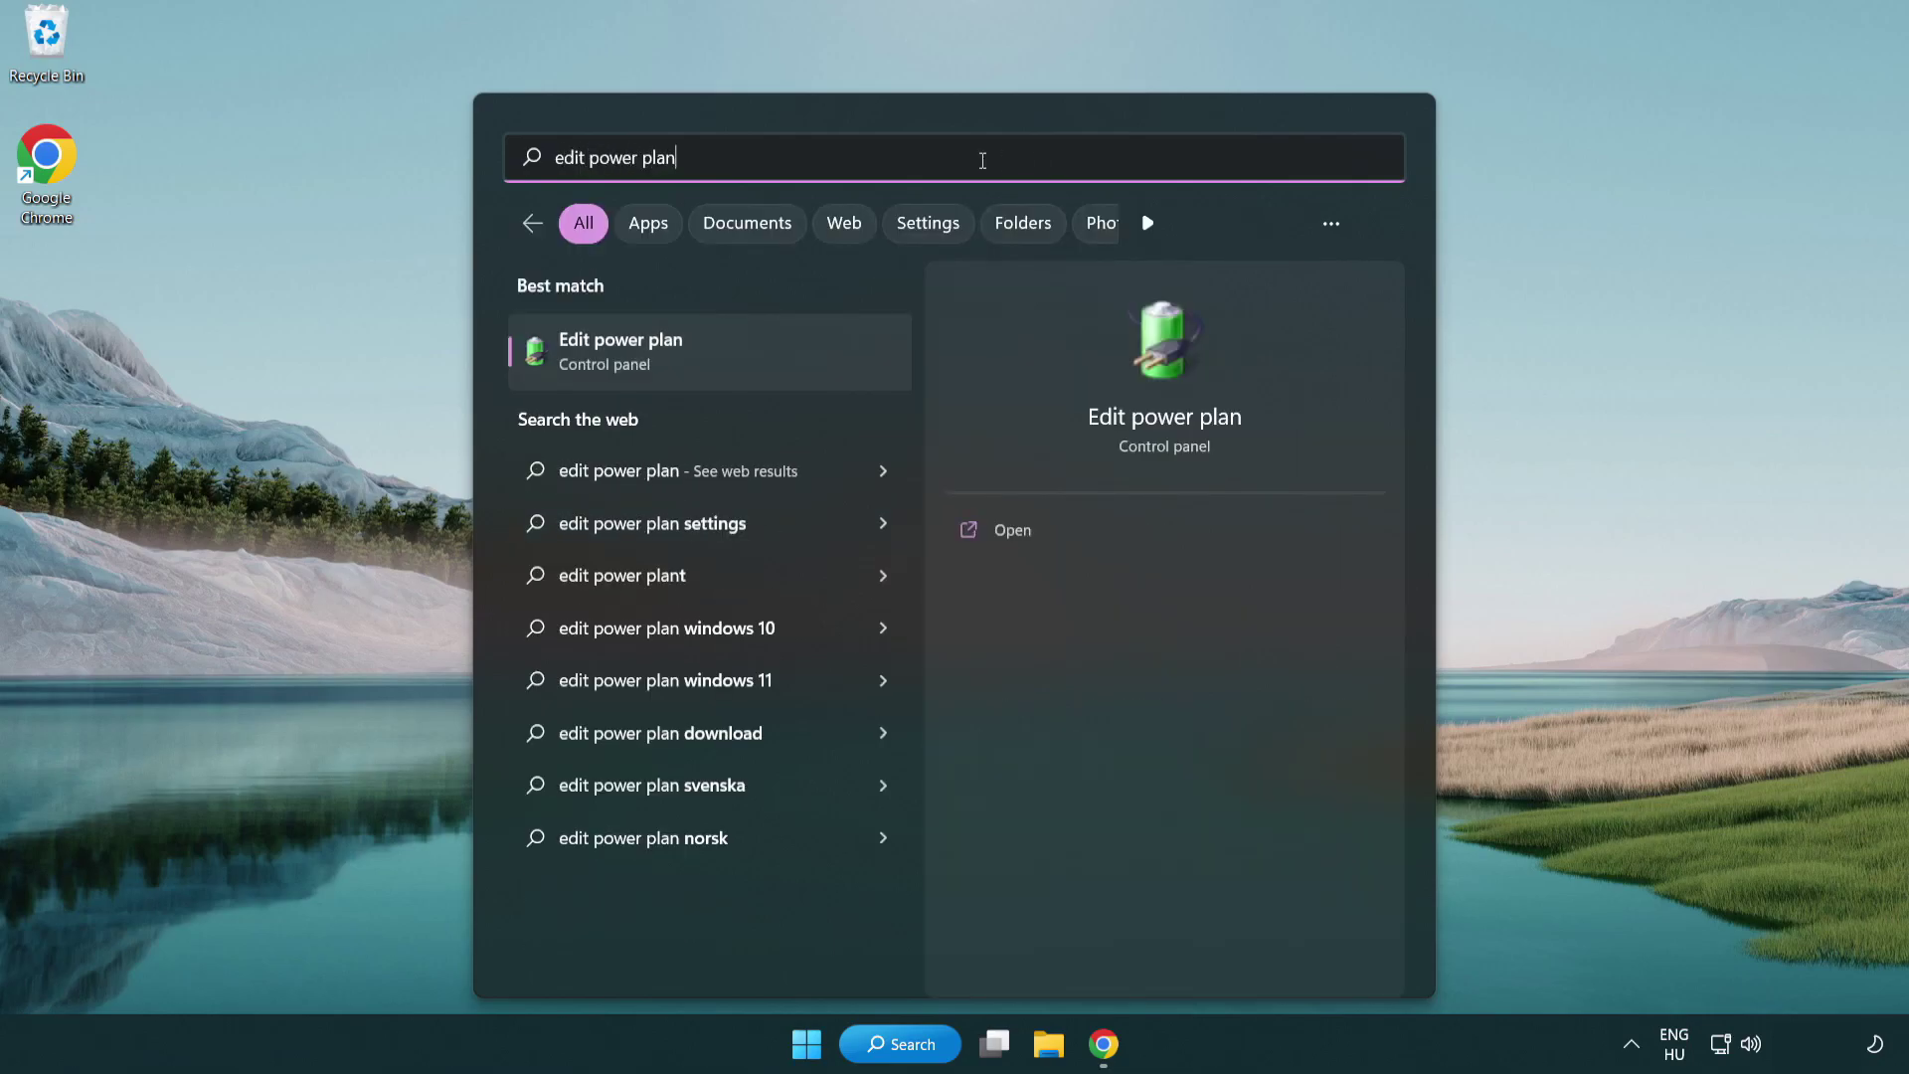
Make High performance the active power plan in Power Options
left_click(718, 358)
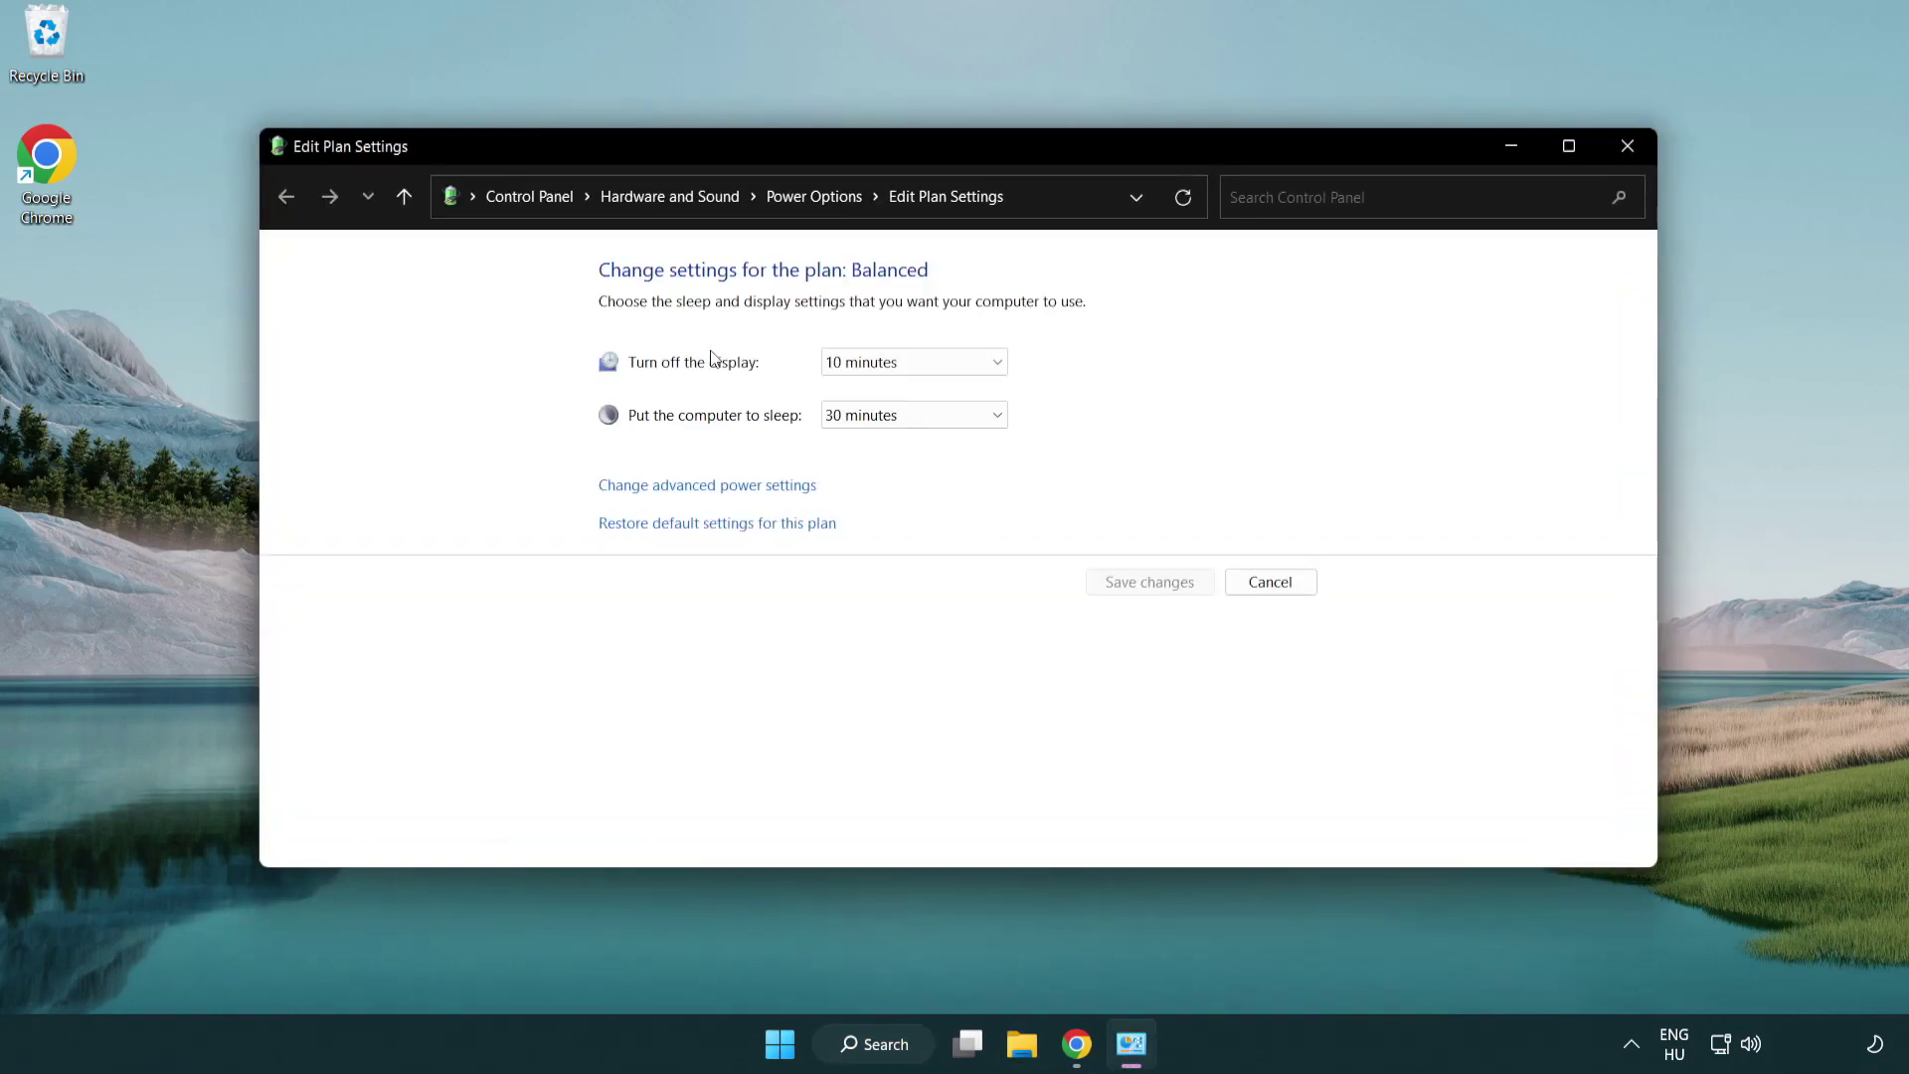
left_click(831, 204)
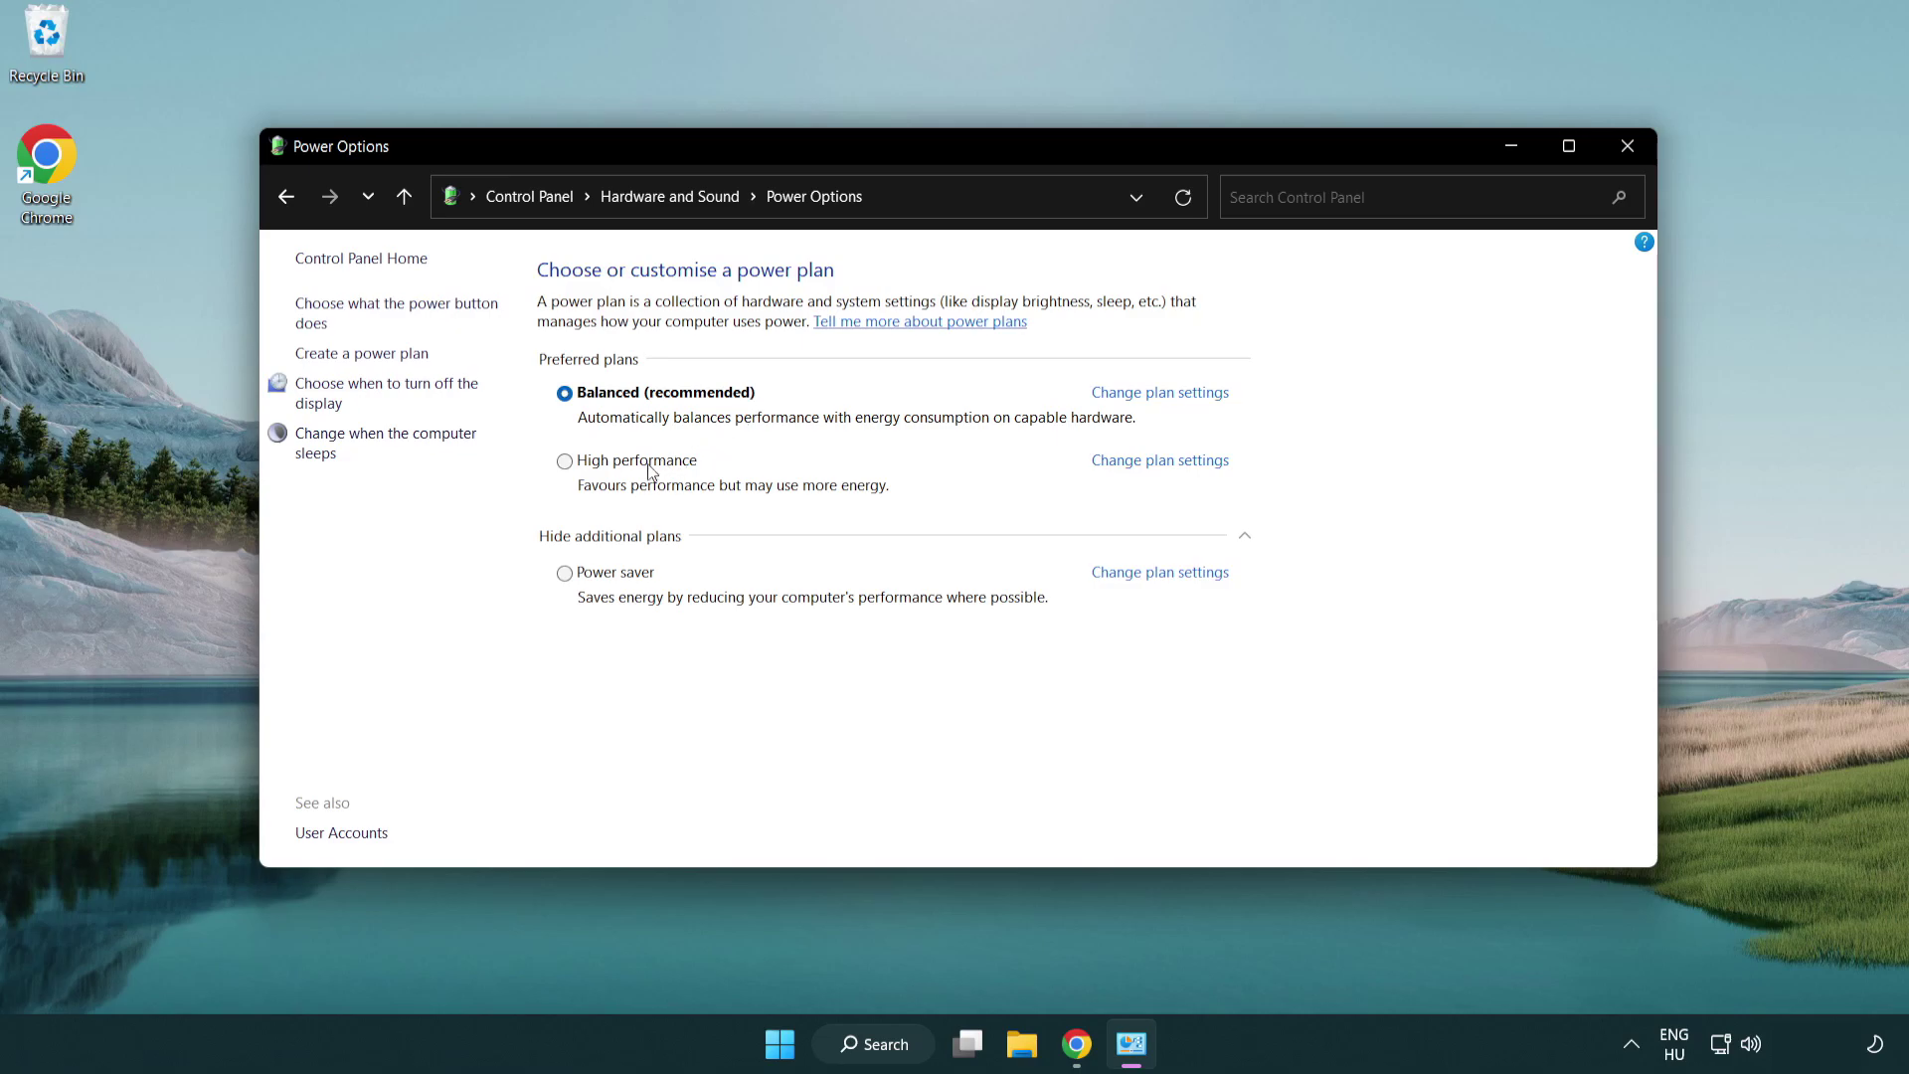
left_click(565, 461)
Close Power Options and search Windows for 'device manager'
left_click(1624, 149)
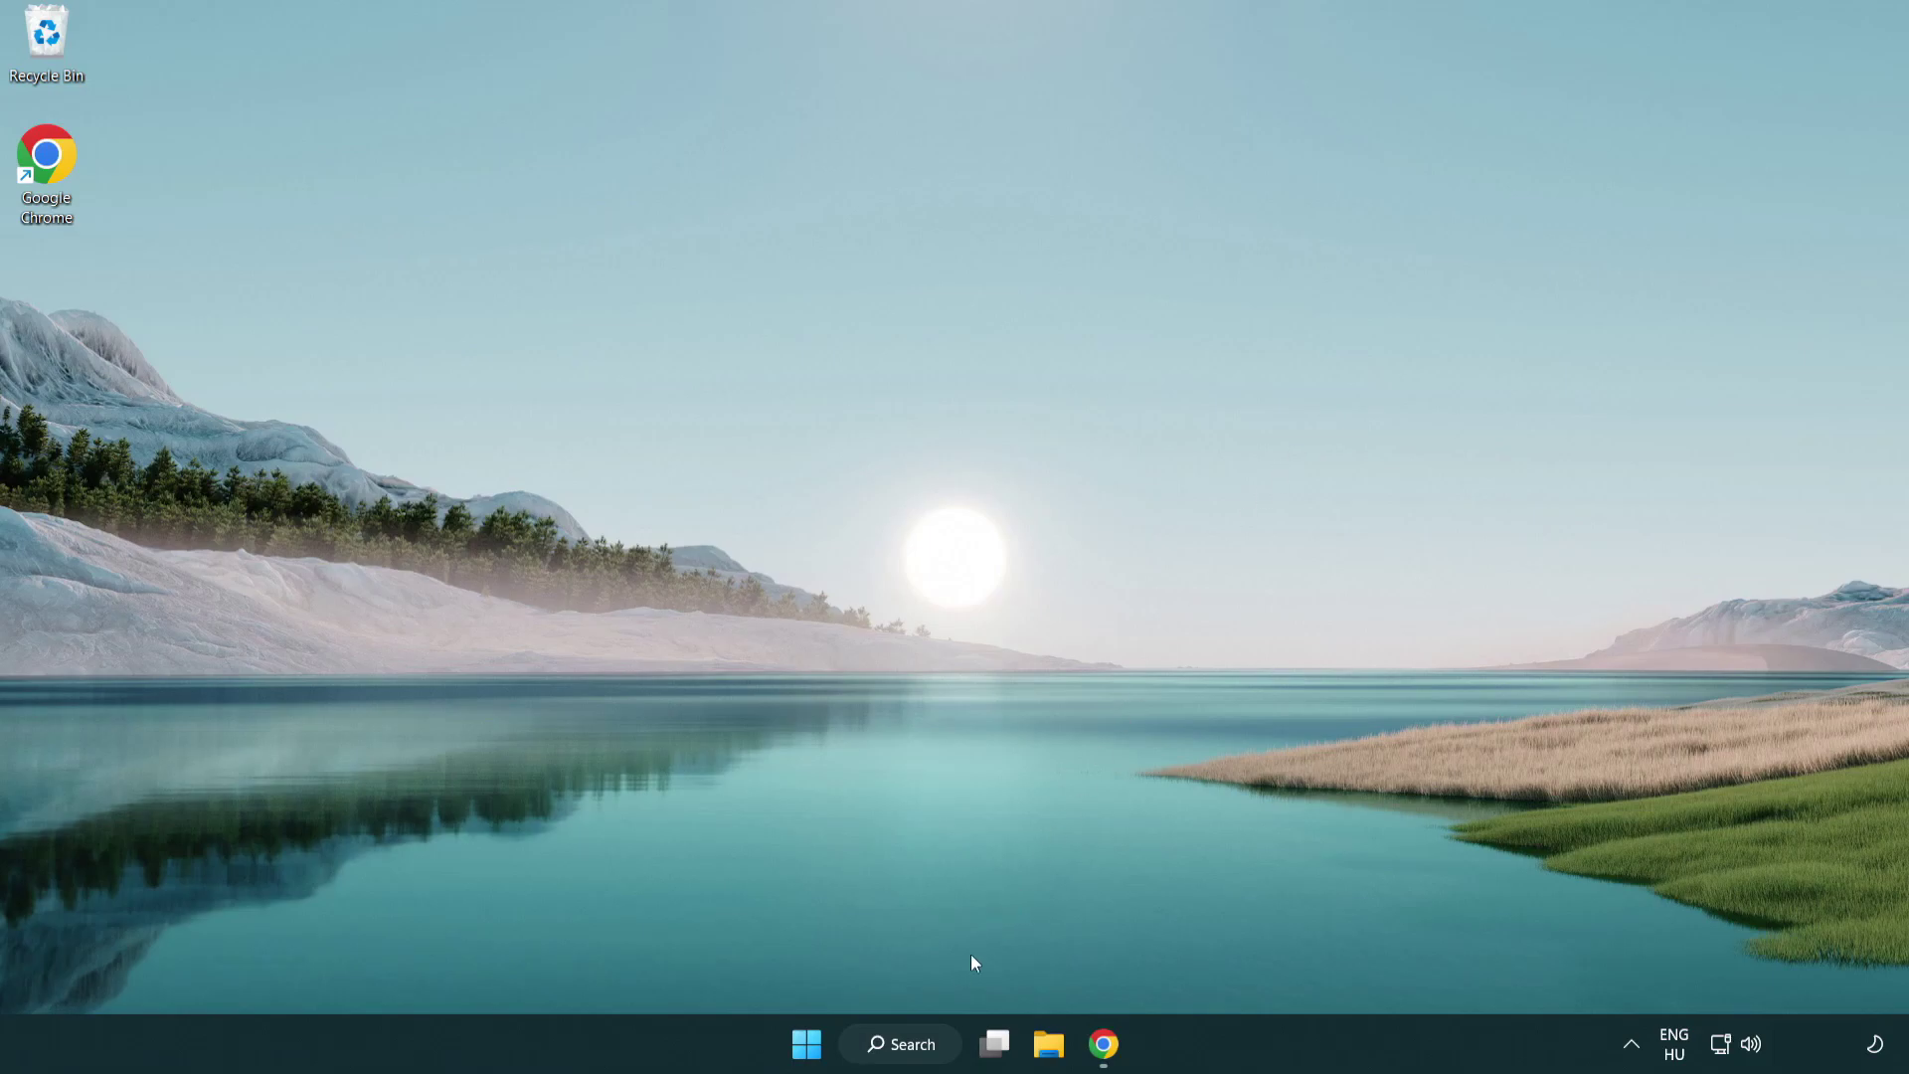
left_click(925, 1044)
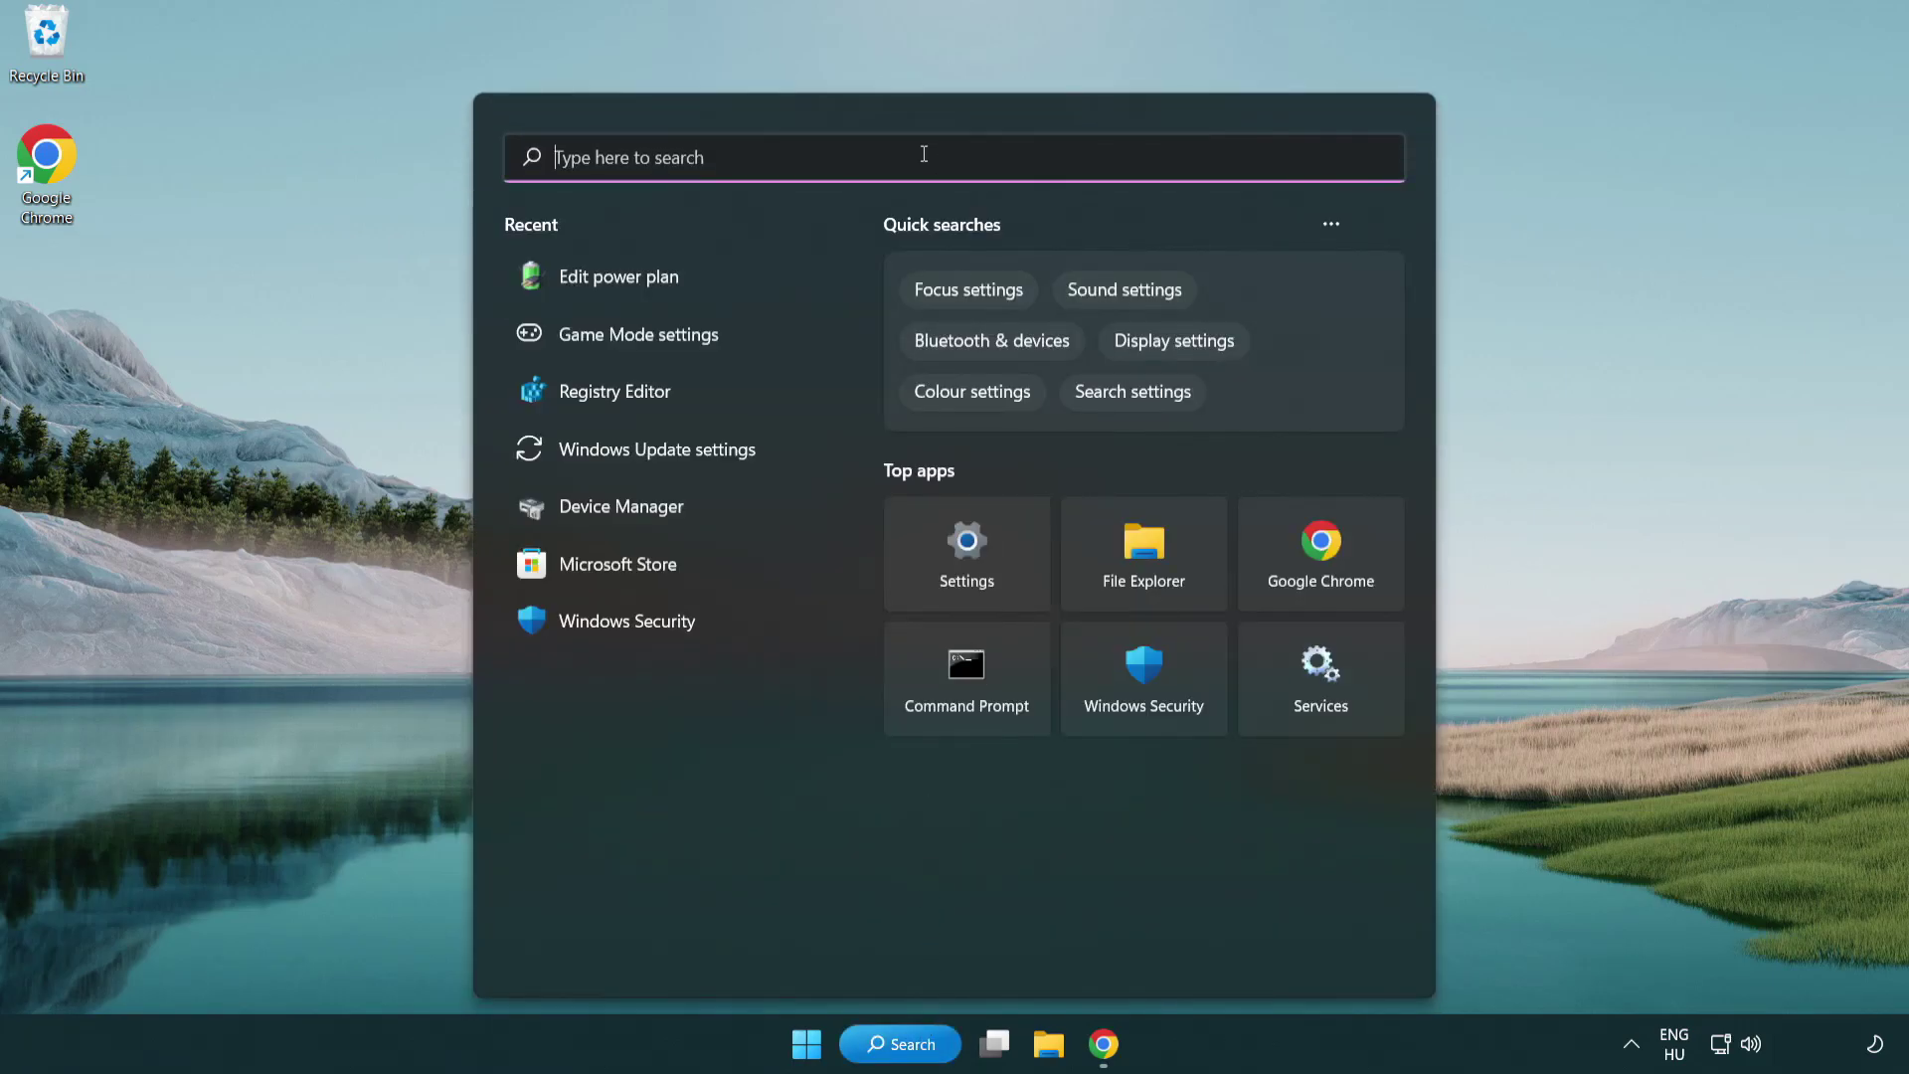
type("device manager")
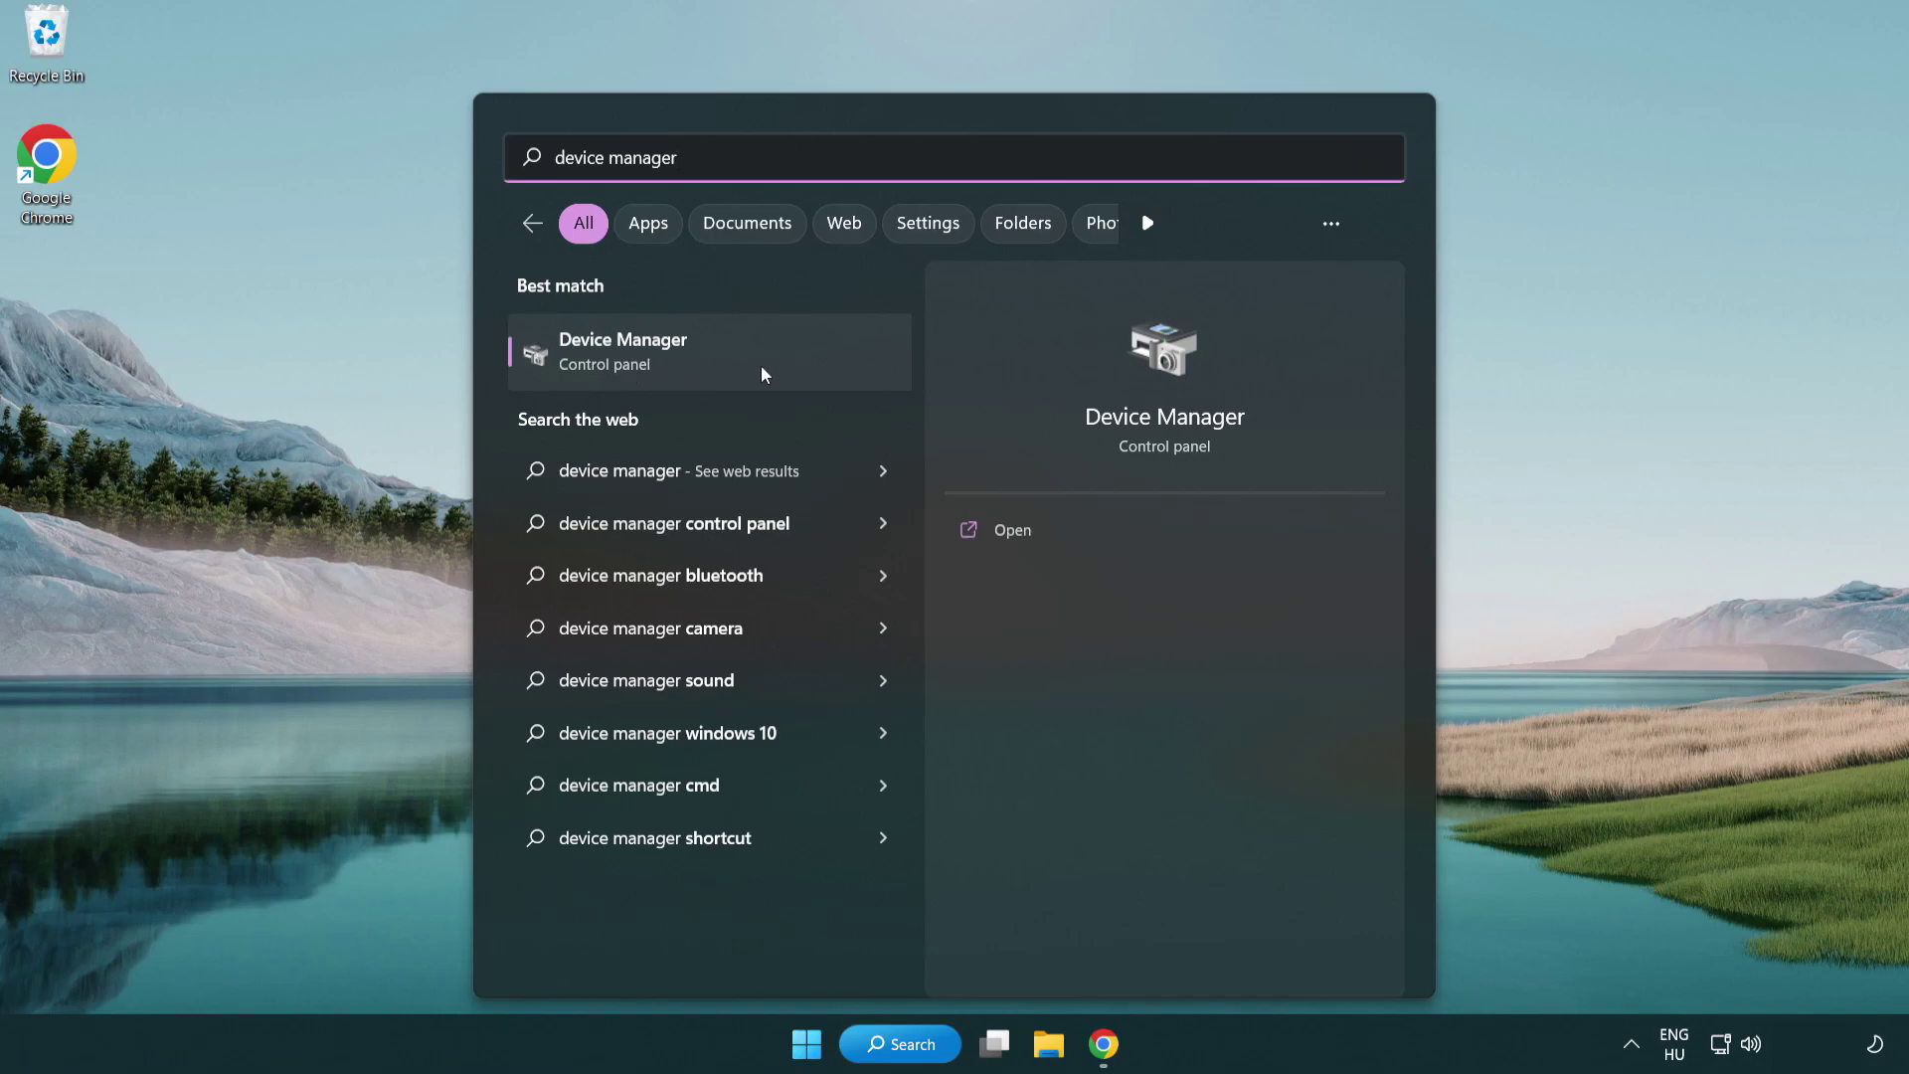
In Device Manager, expand Display adapters and select the VMware SVGA 3D adapter
left_click(730, 356)
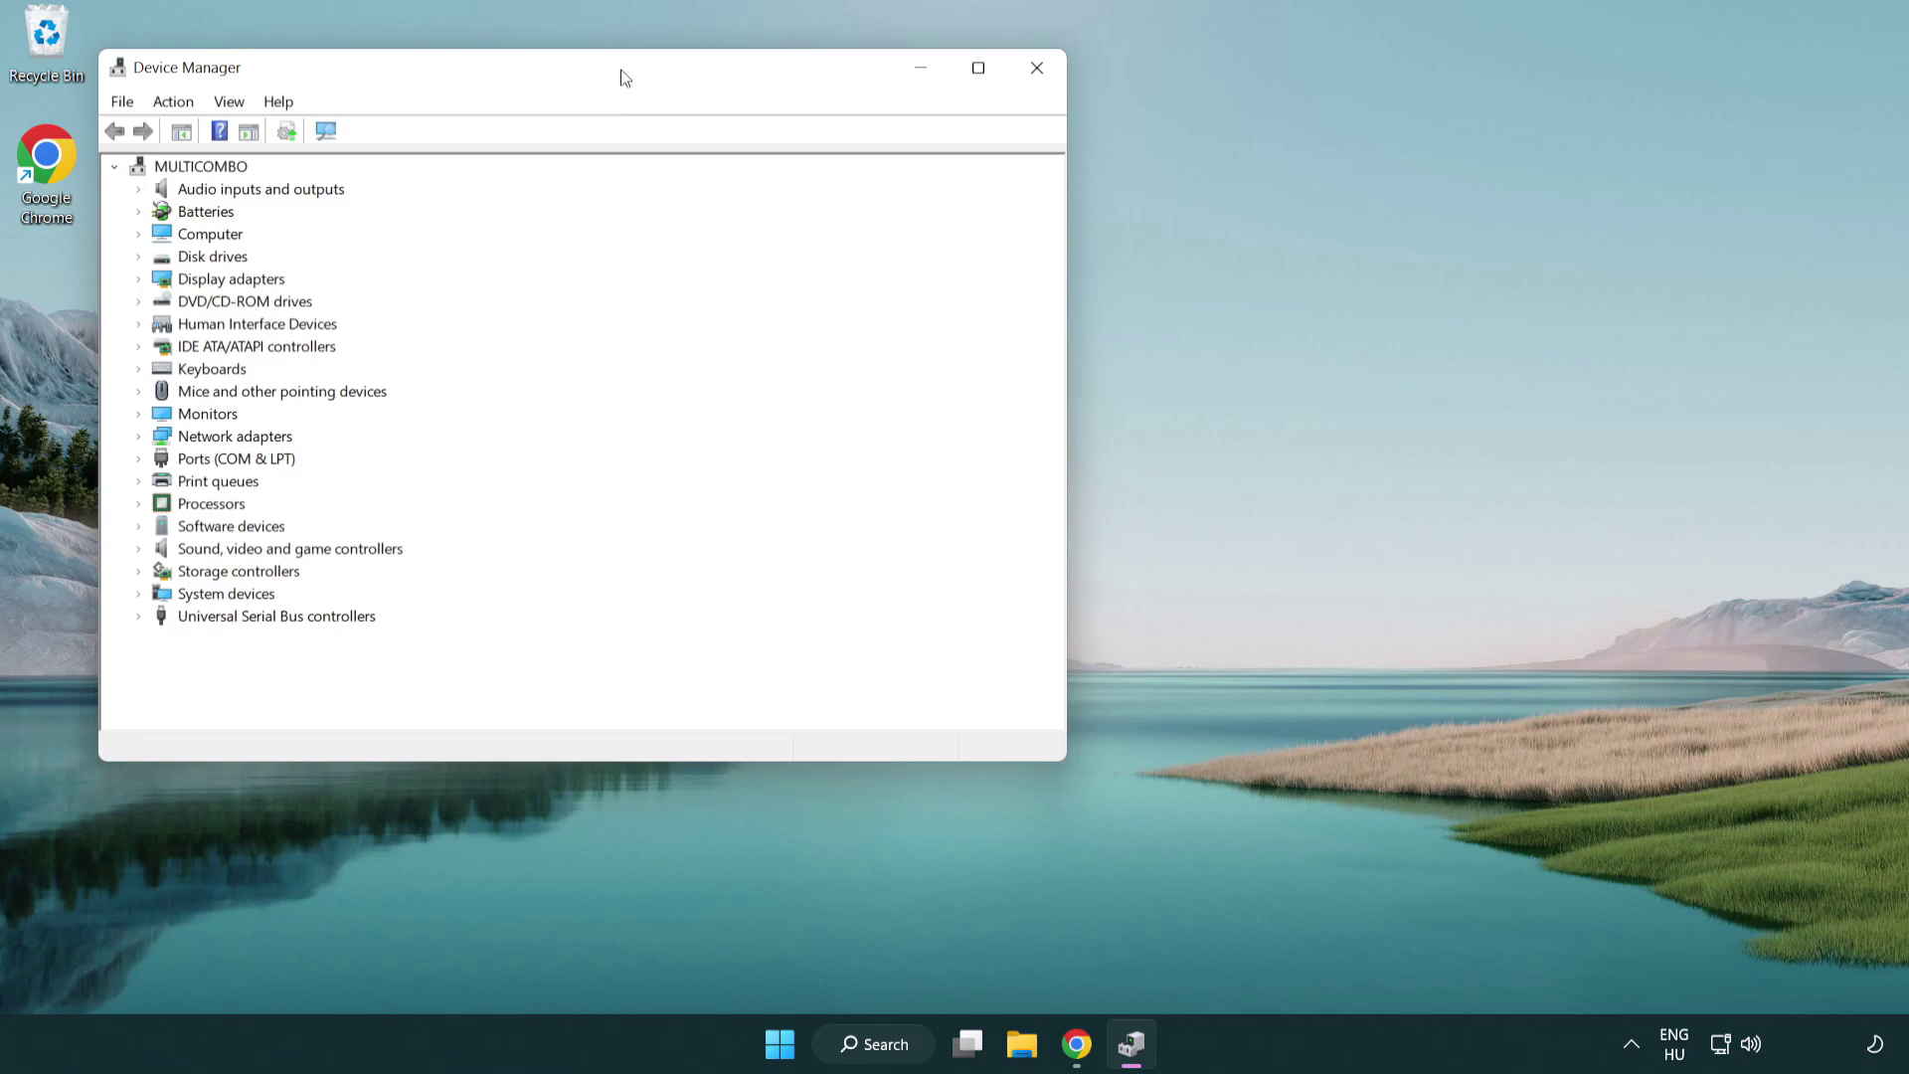
mouse_move(626, 78)
left_mouse_down()
mouse_move(878, 179)
mouse_move(979, 179)
left_mouse_up()
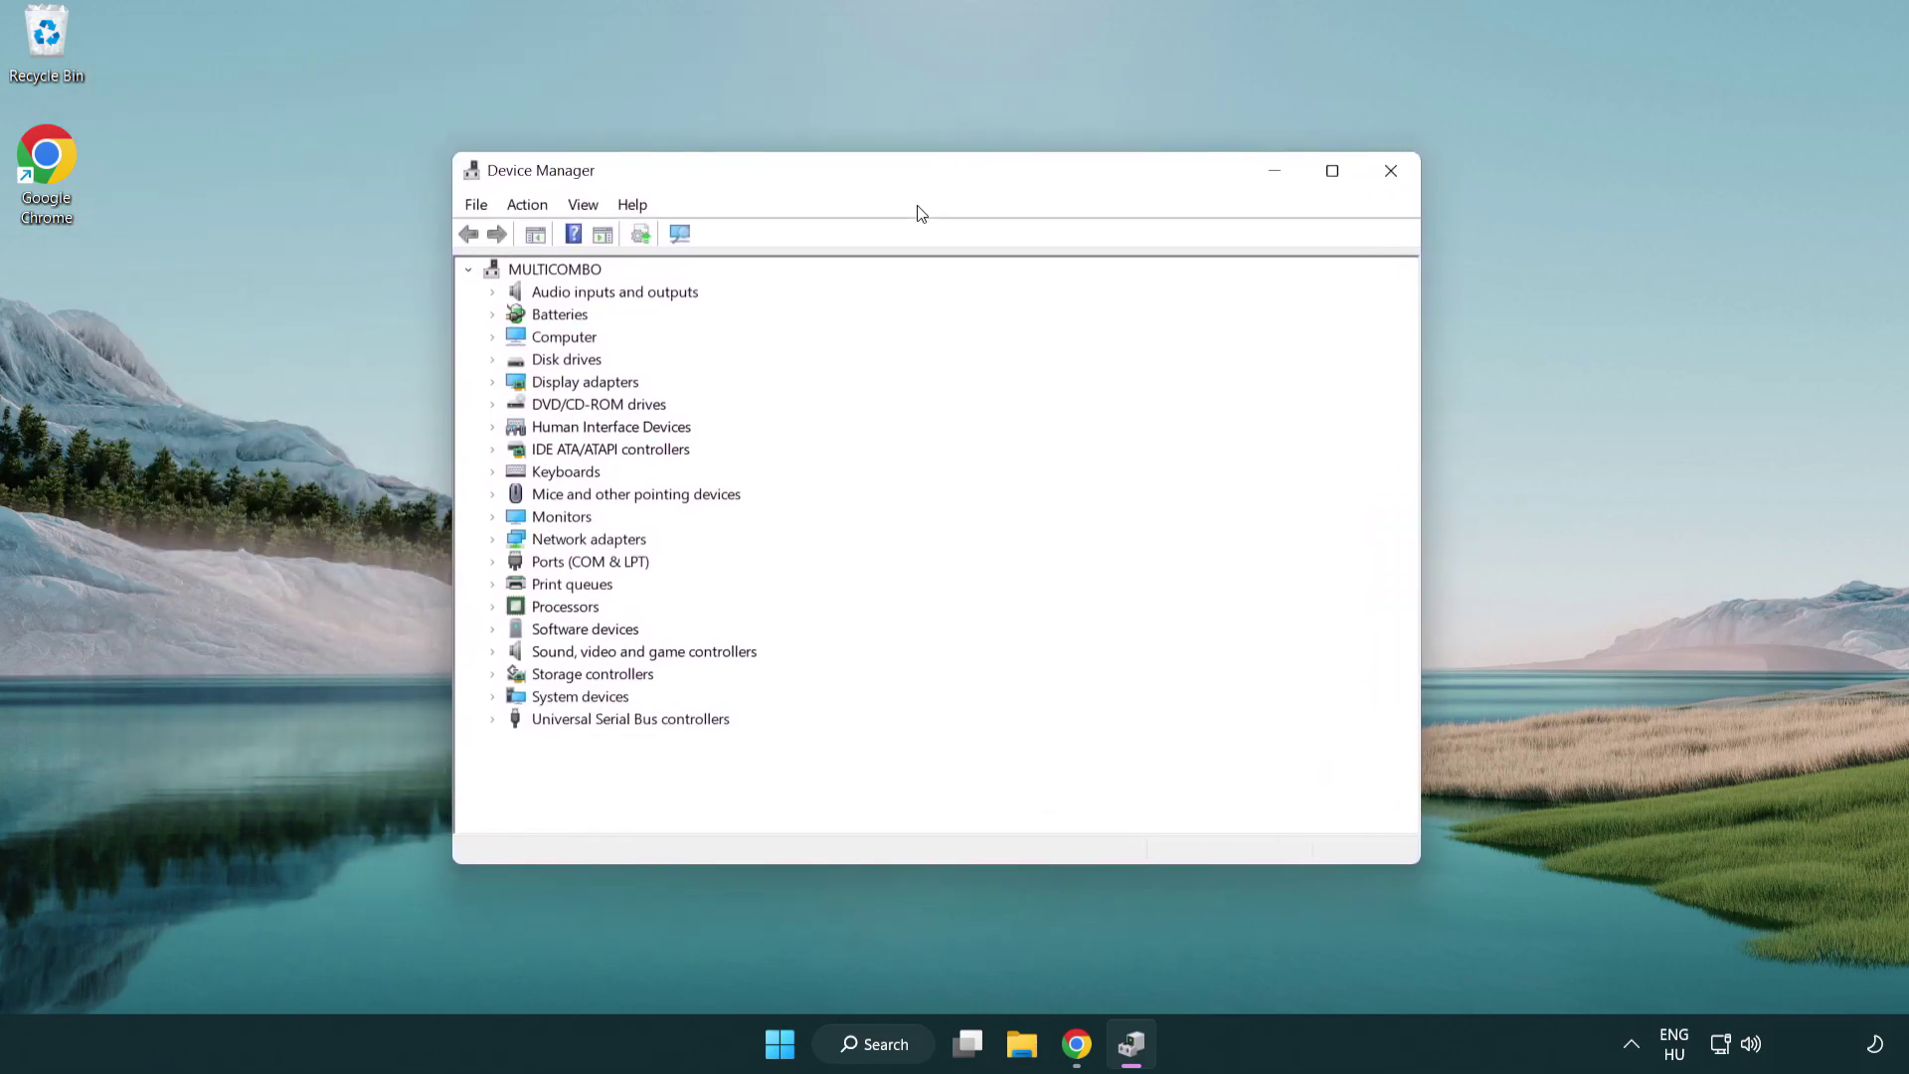
left_click(517, 382)
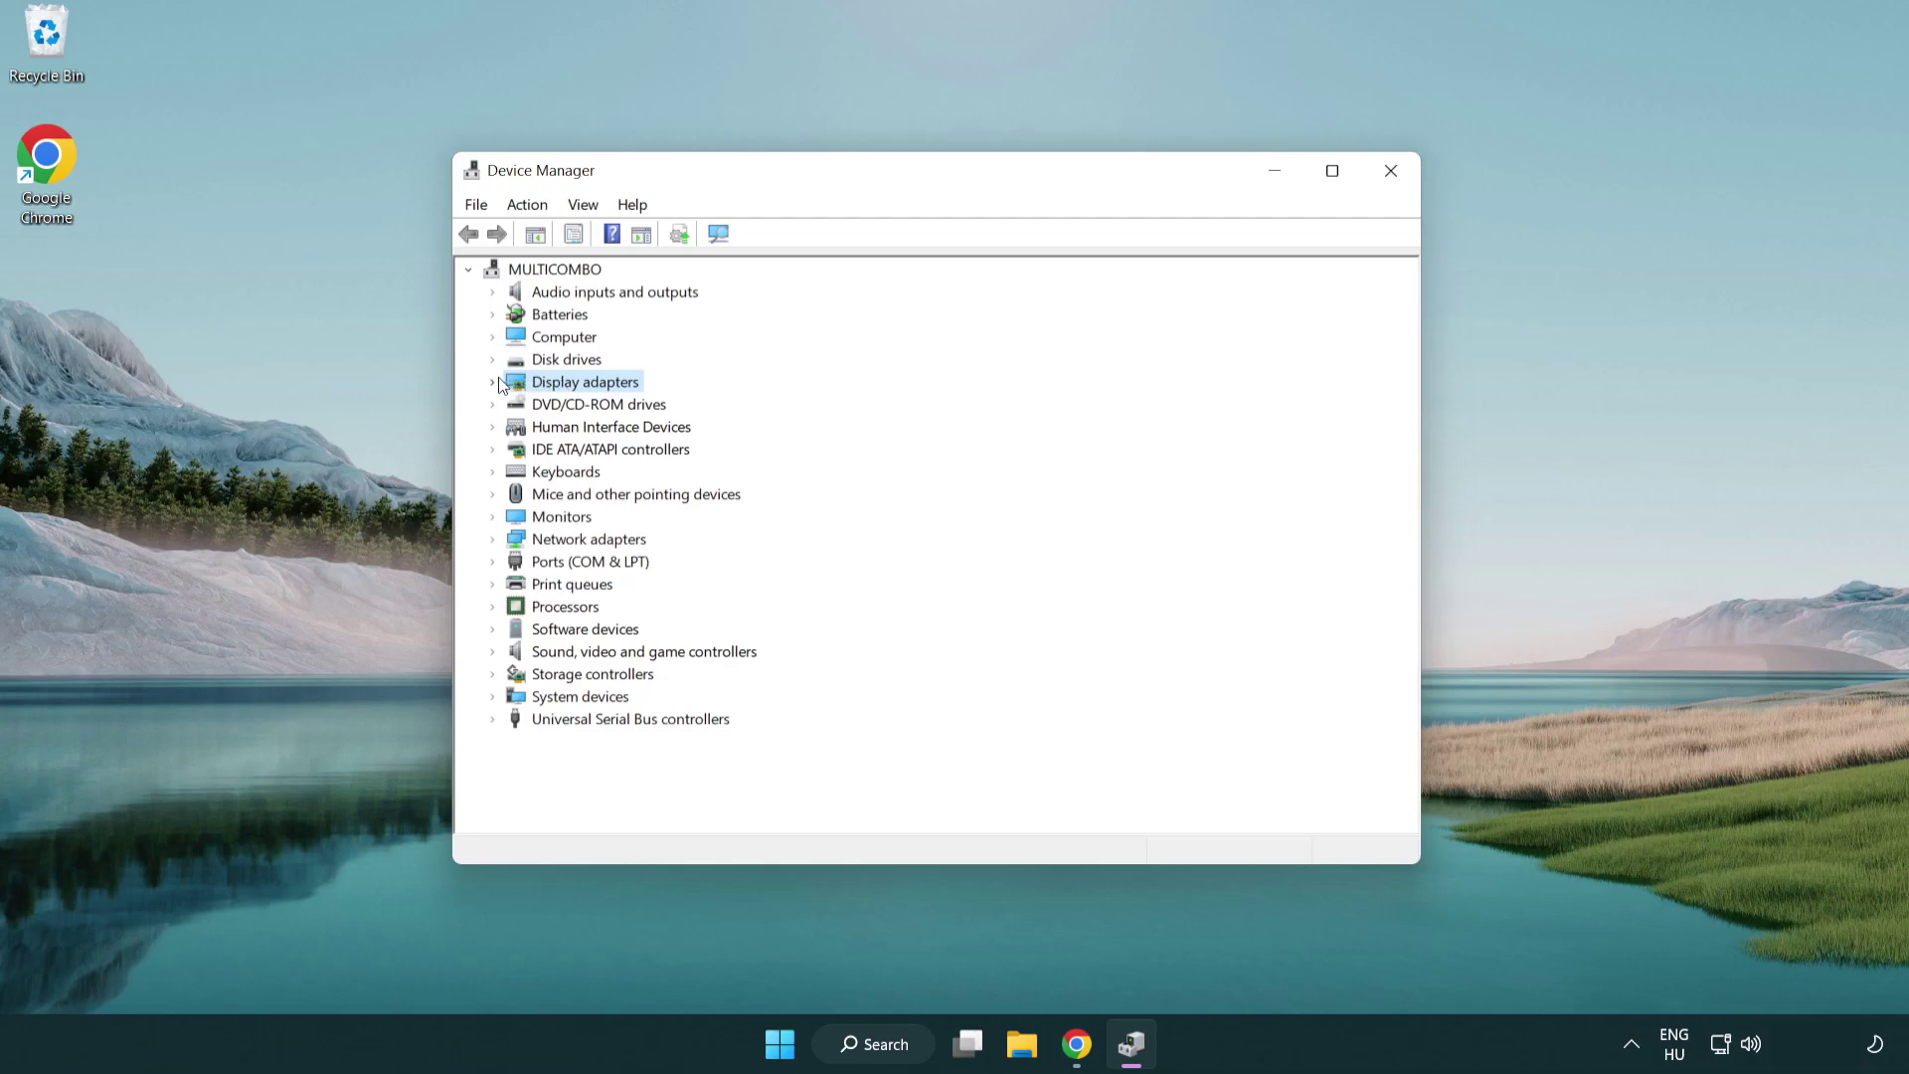
left_click(493, 382)
left_click(540, 406)
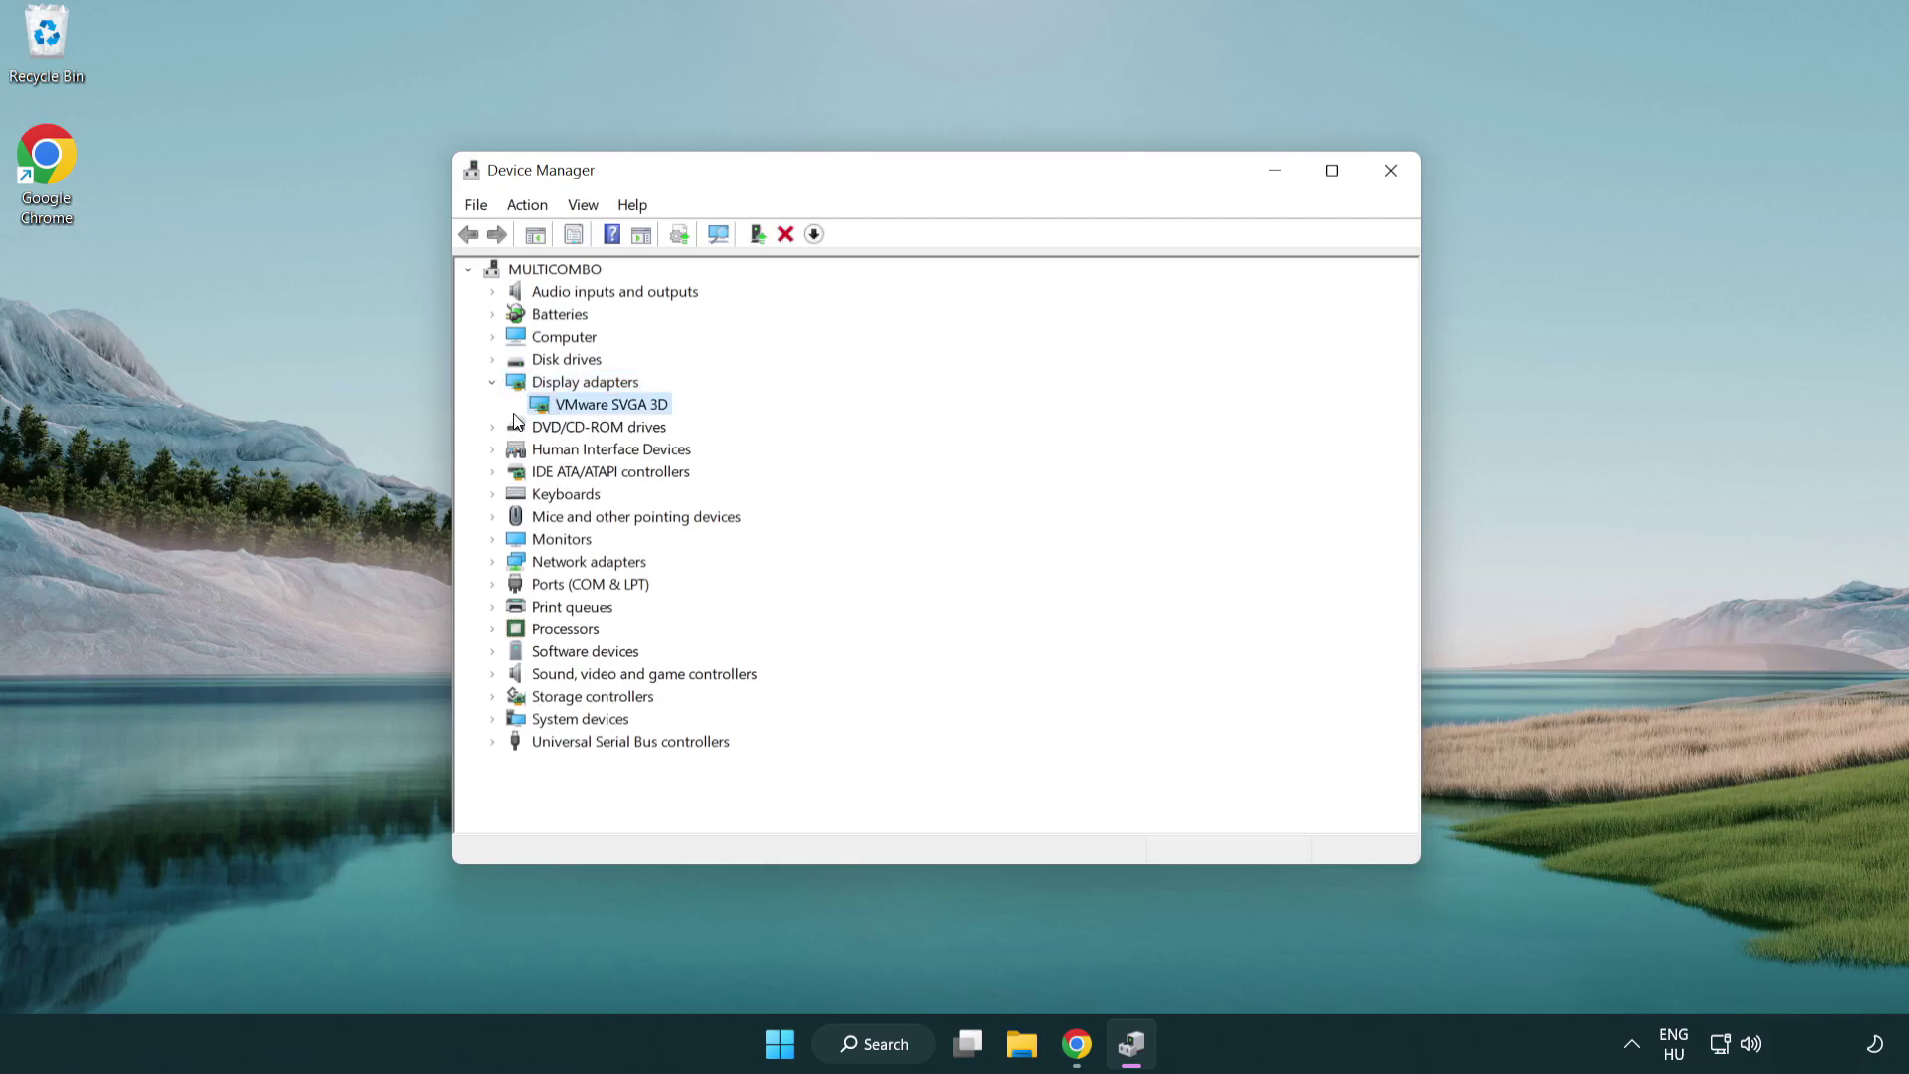
Search automatically for an updated VMware SVGA 3D driver, then close Device Manager
right_click(600, 411)
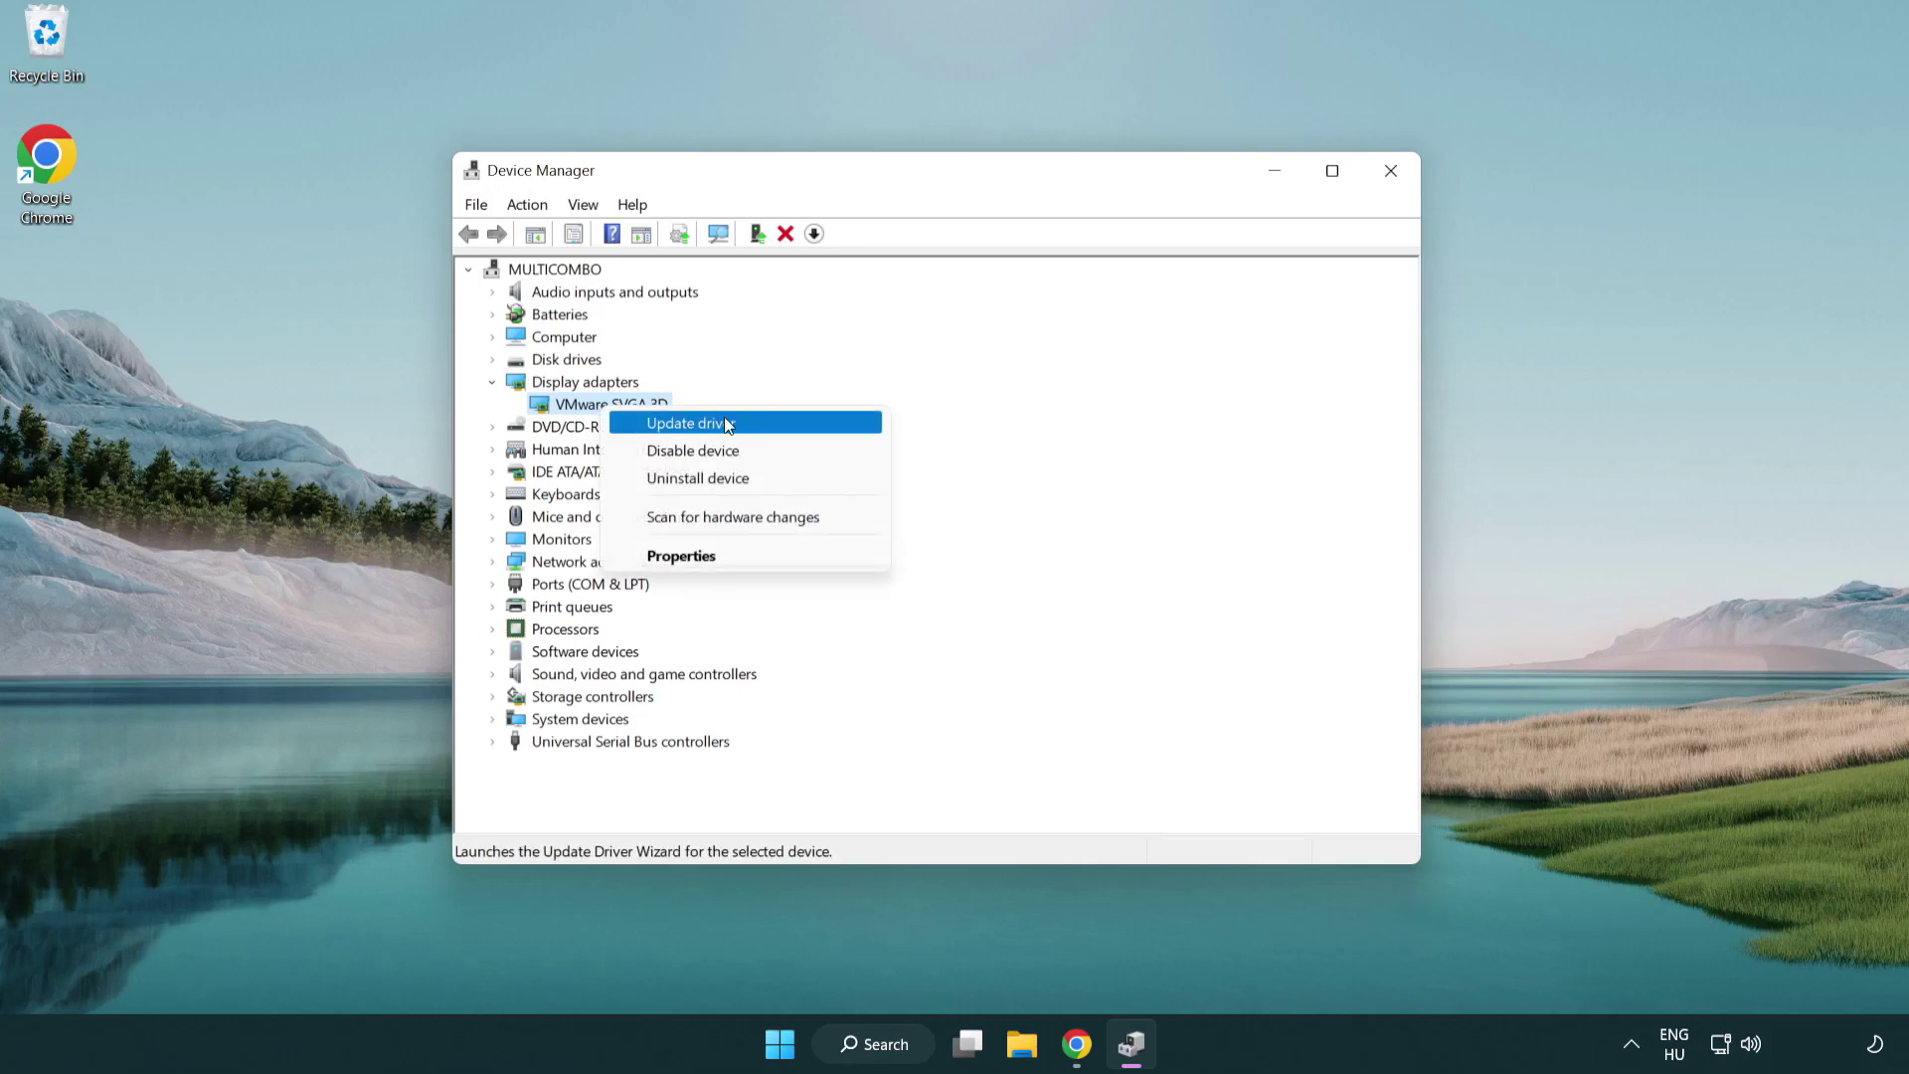
left_click(762, 423)
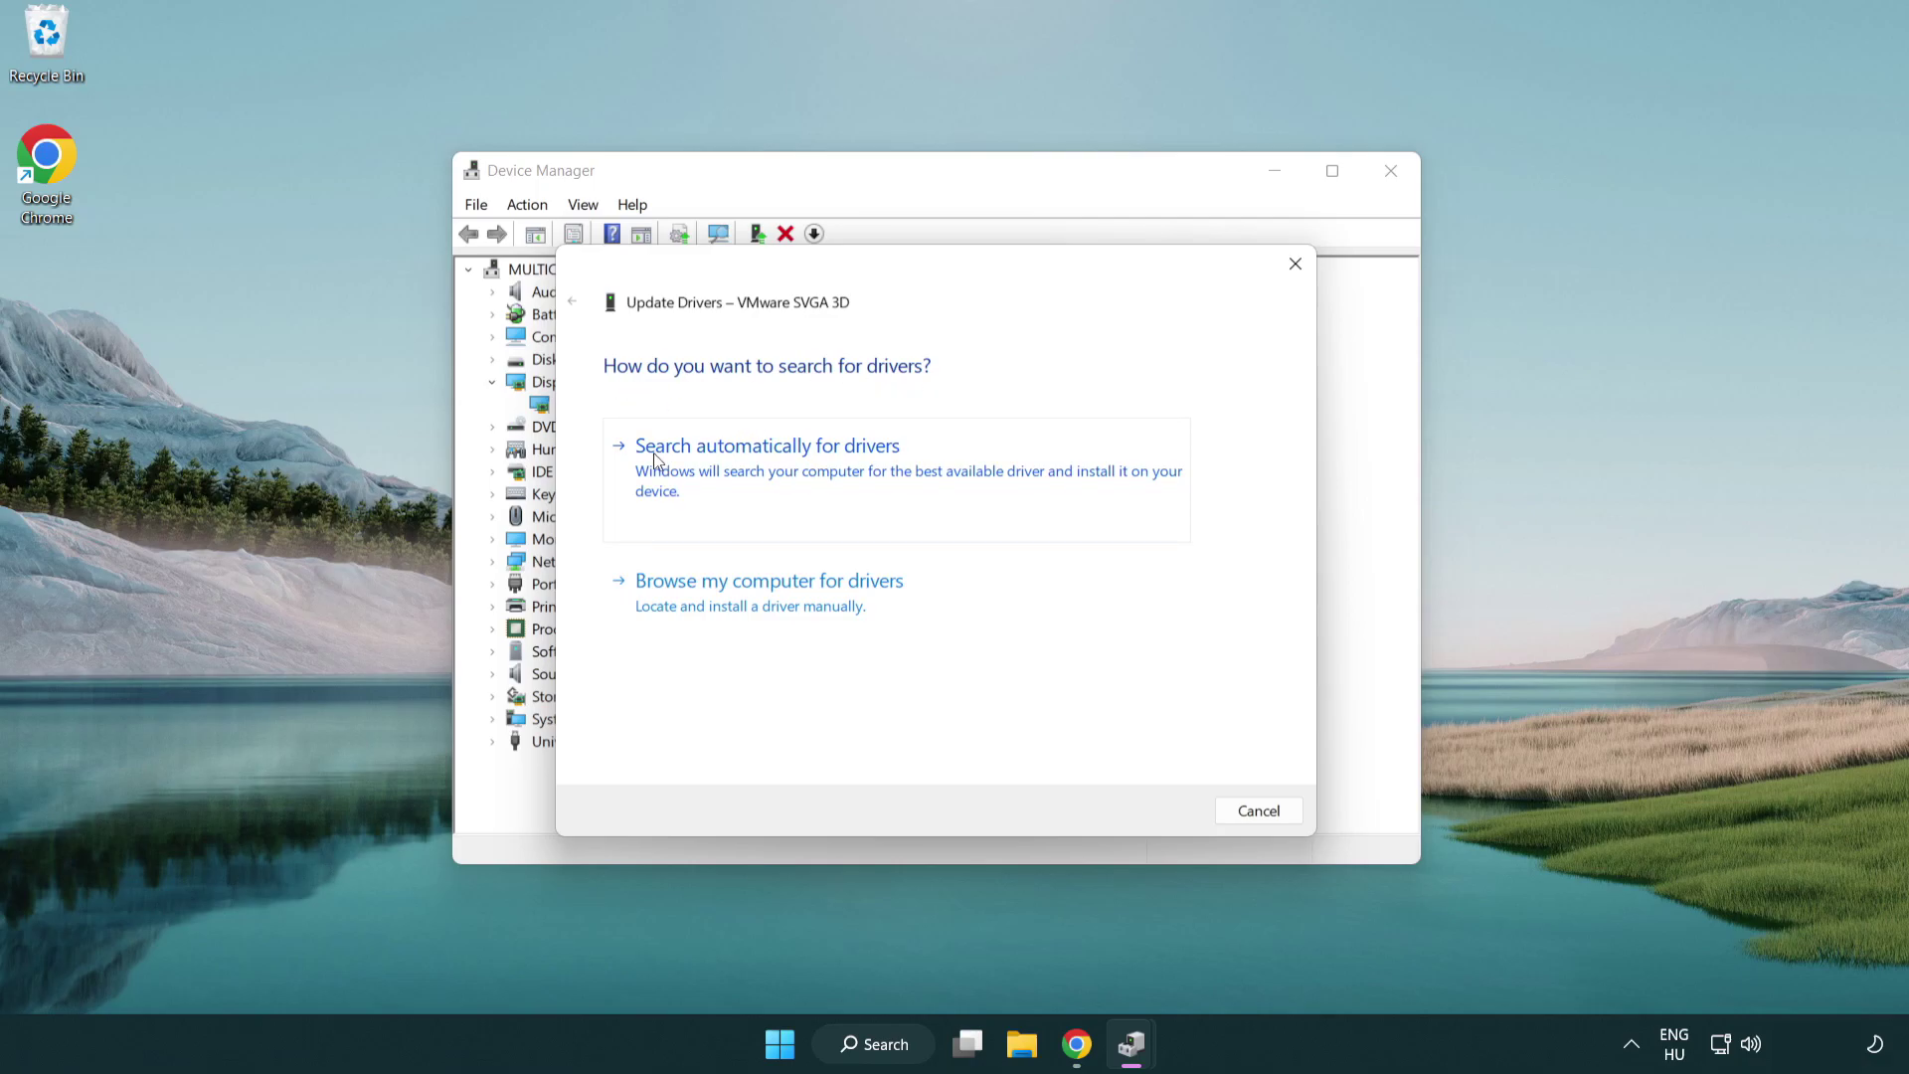
left_click(783, 467)
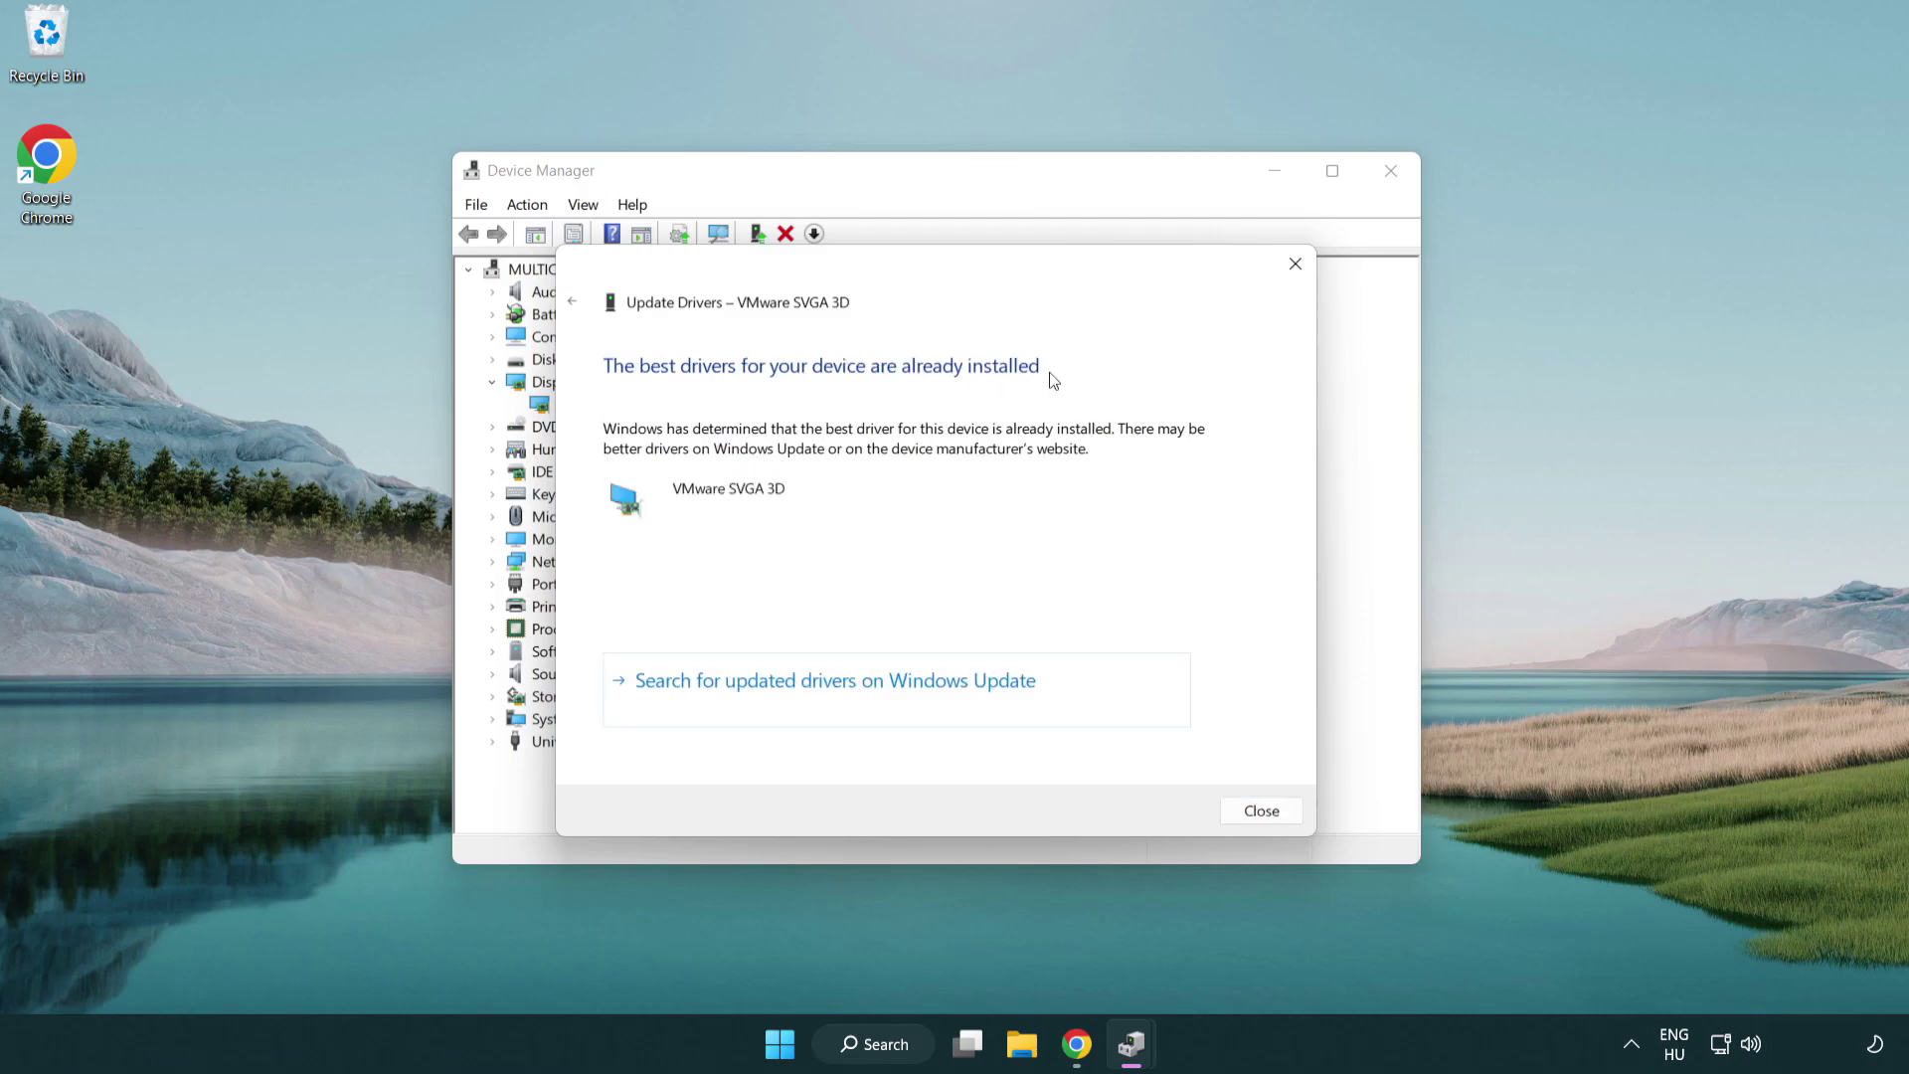
left_click(1255, 811)
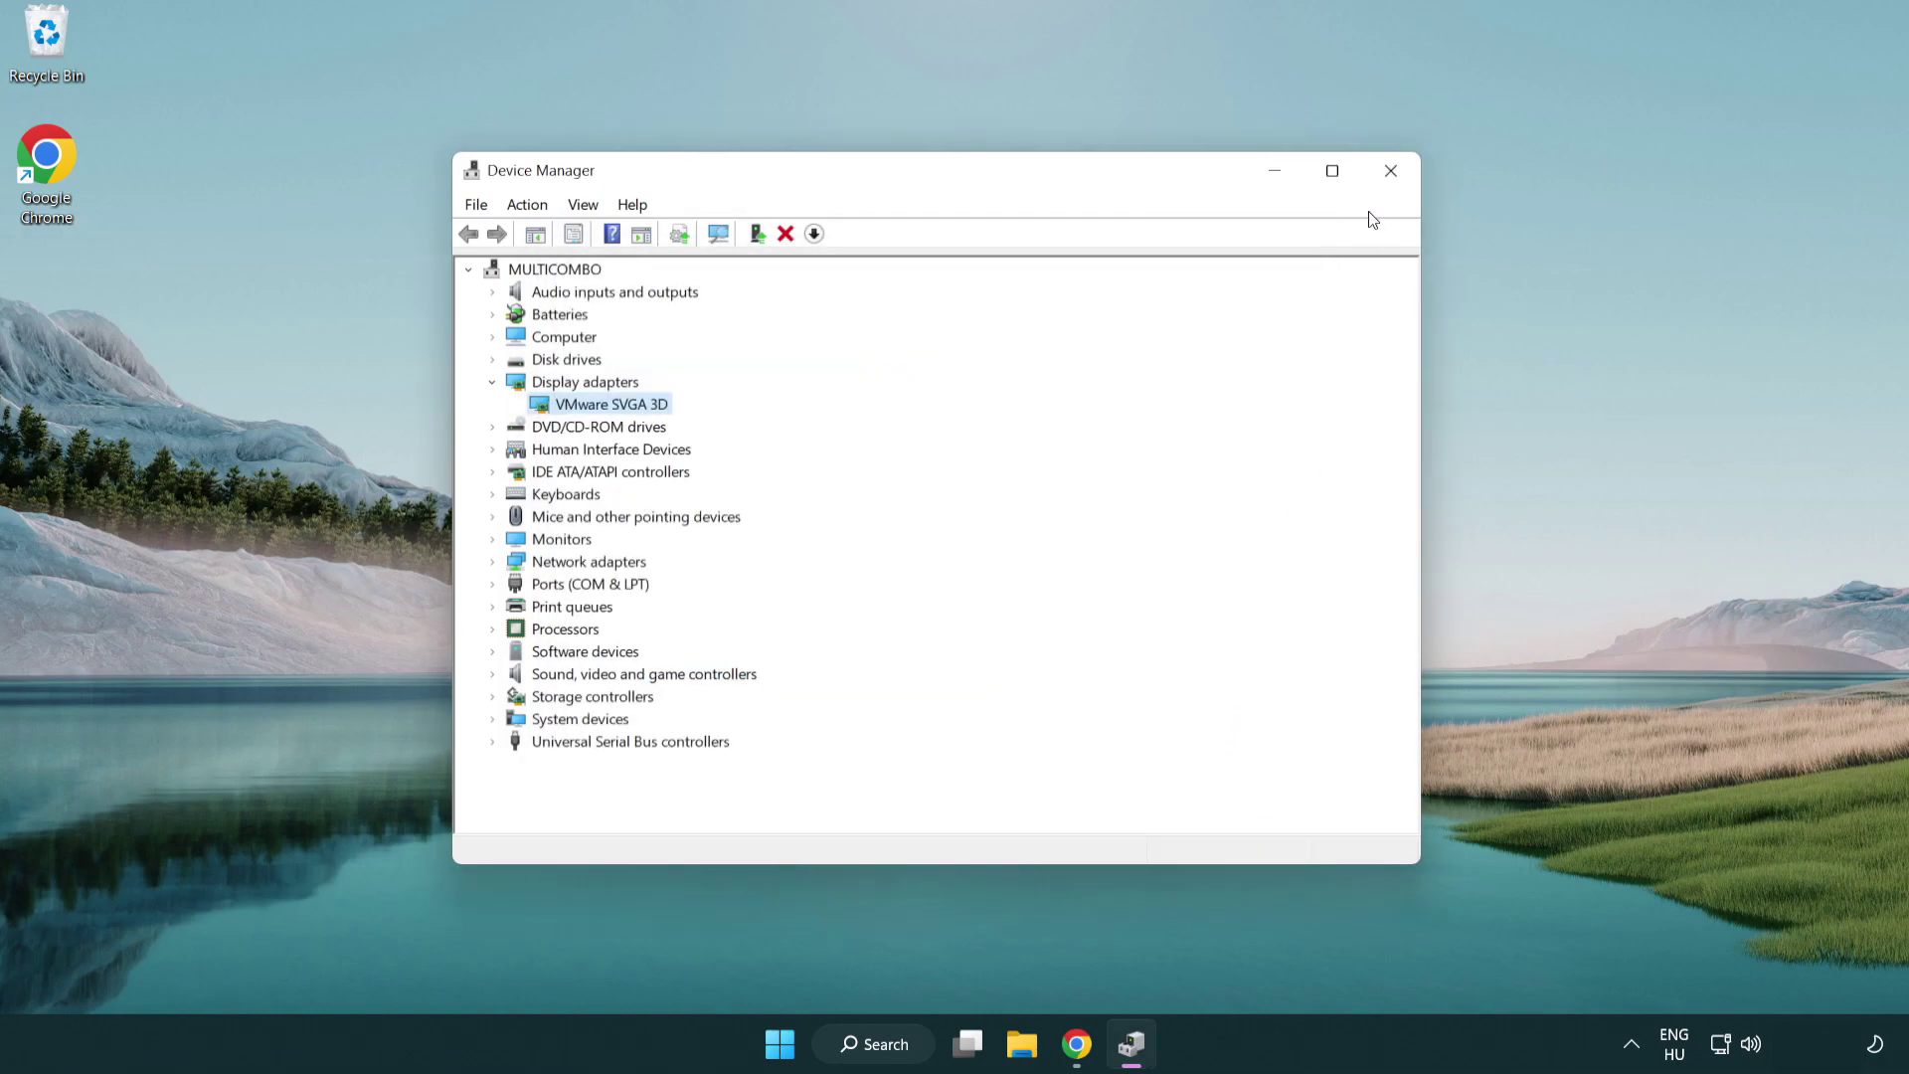
left_click(1389, 174)
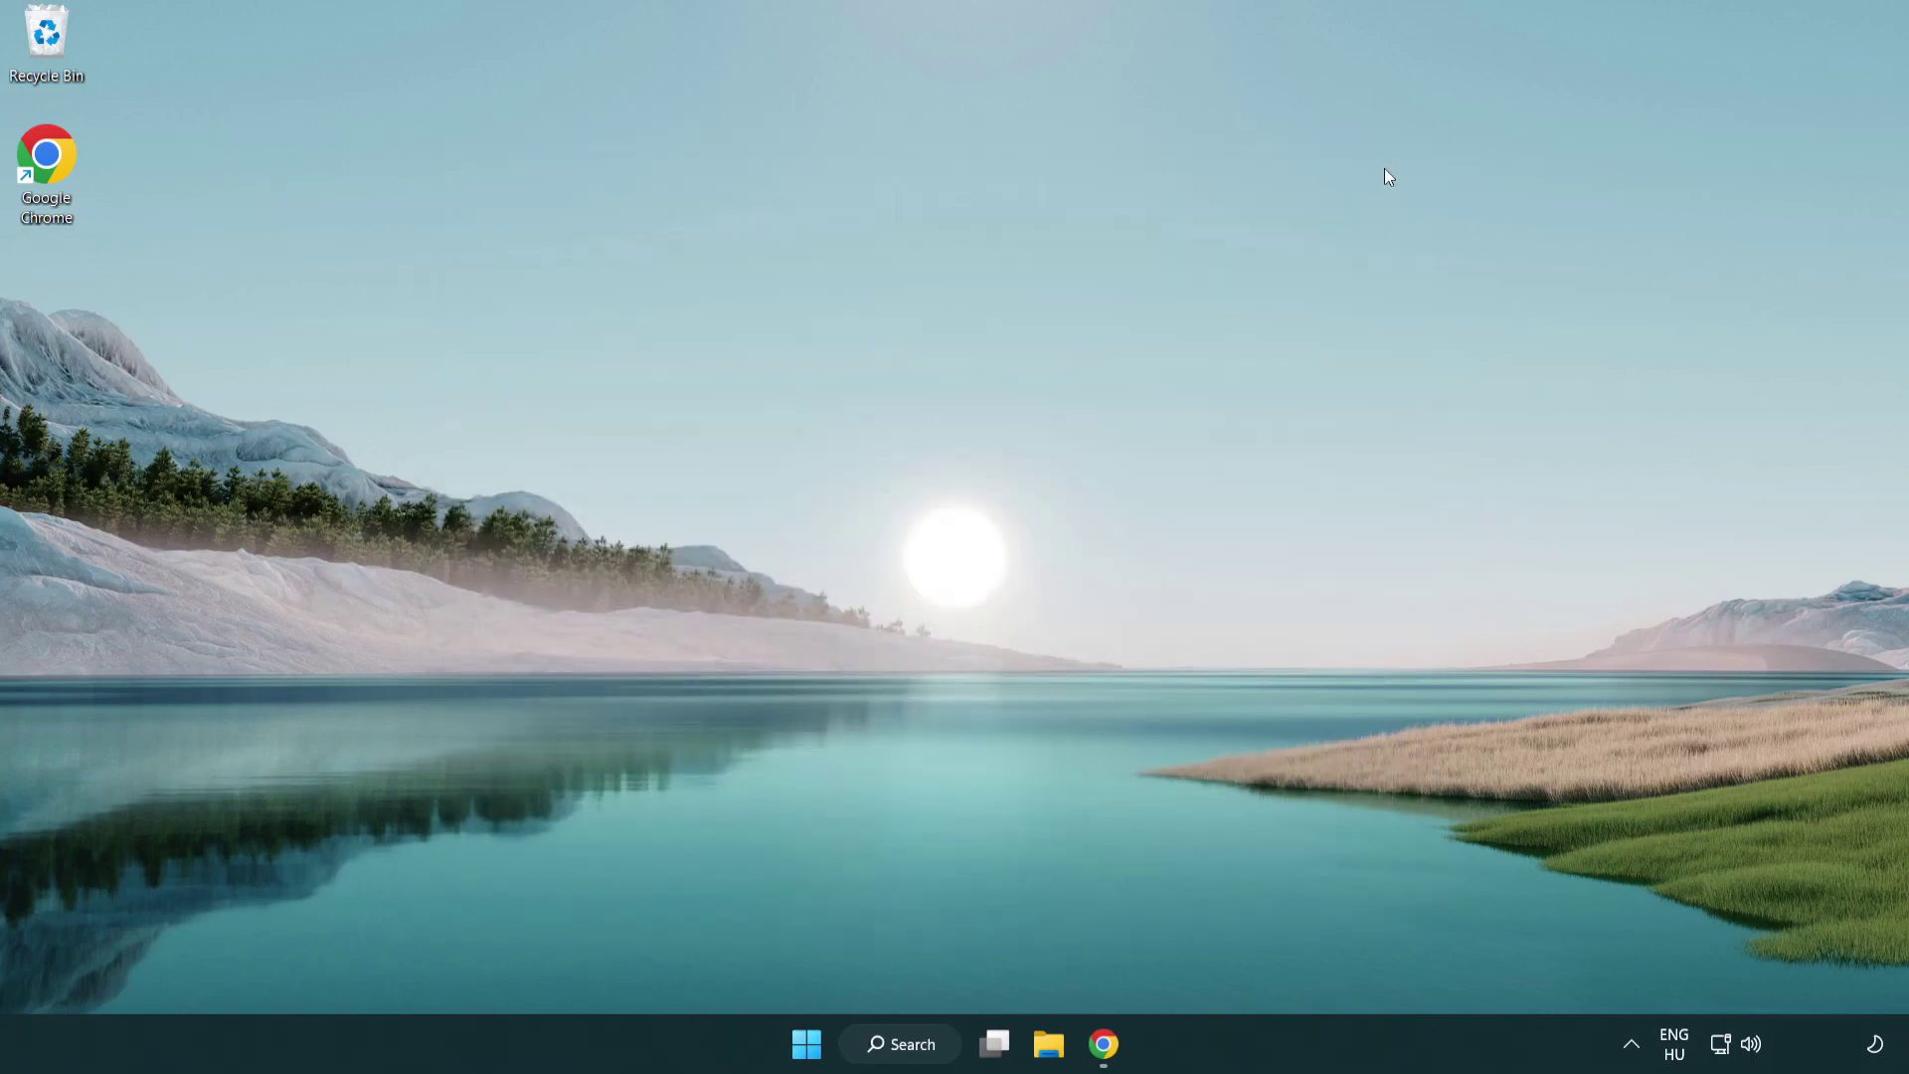
Search Windows for 'game mode' and open the Game Mode settings page
left_click(910, 1048)
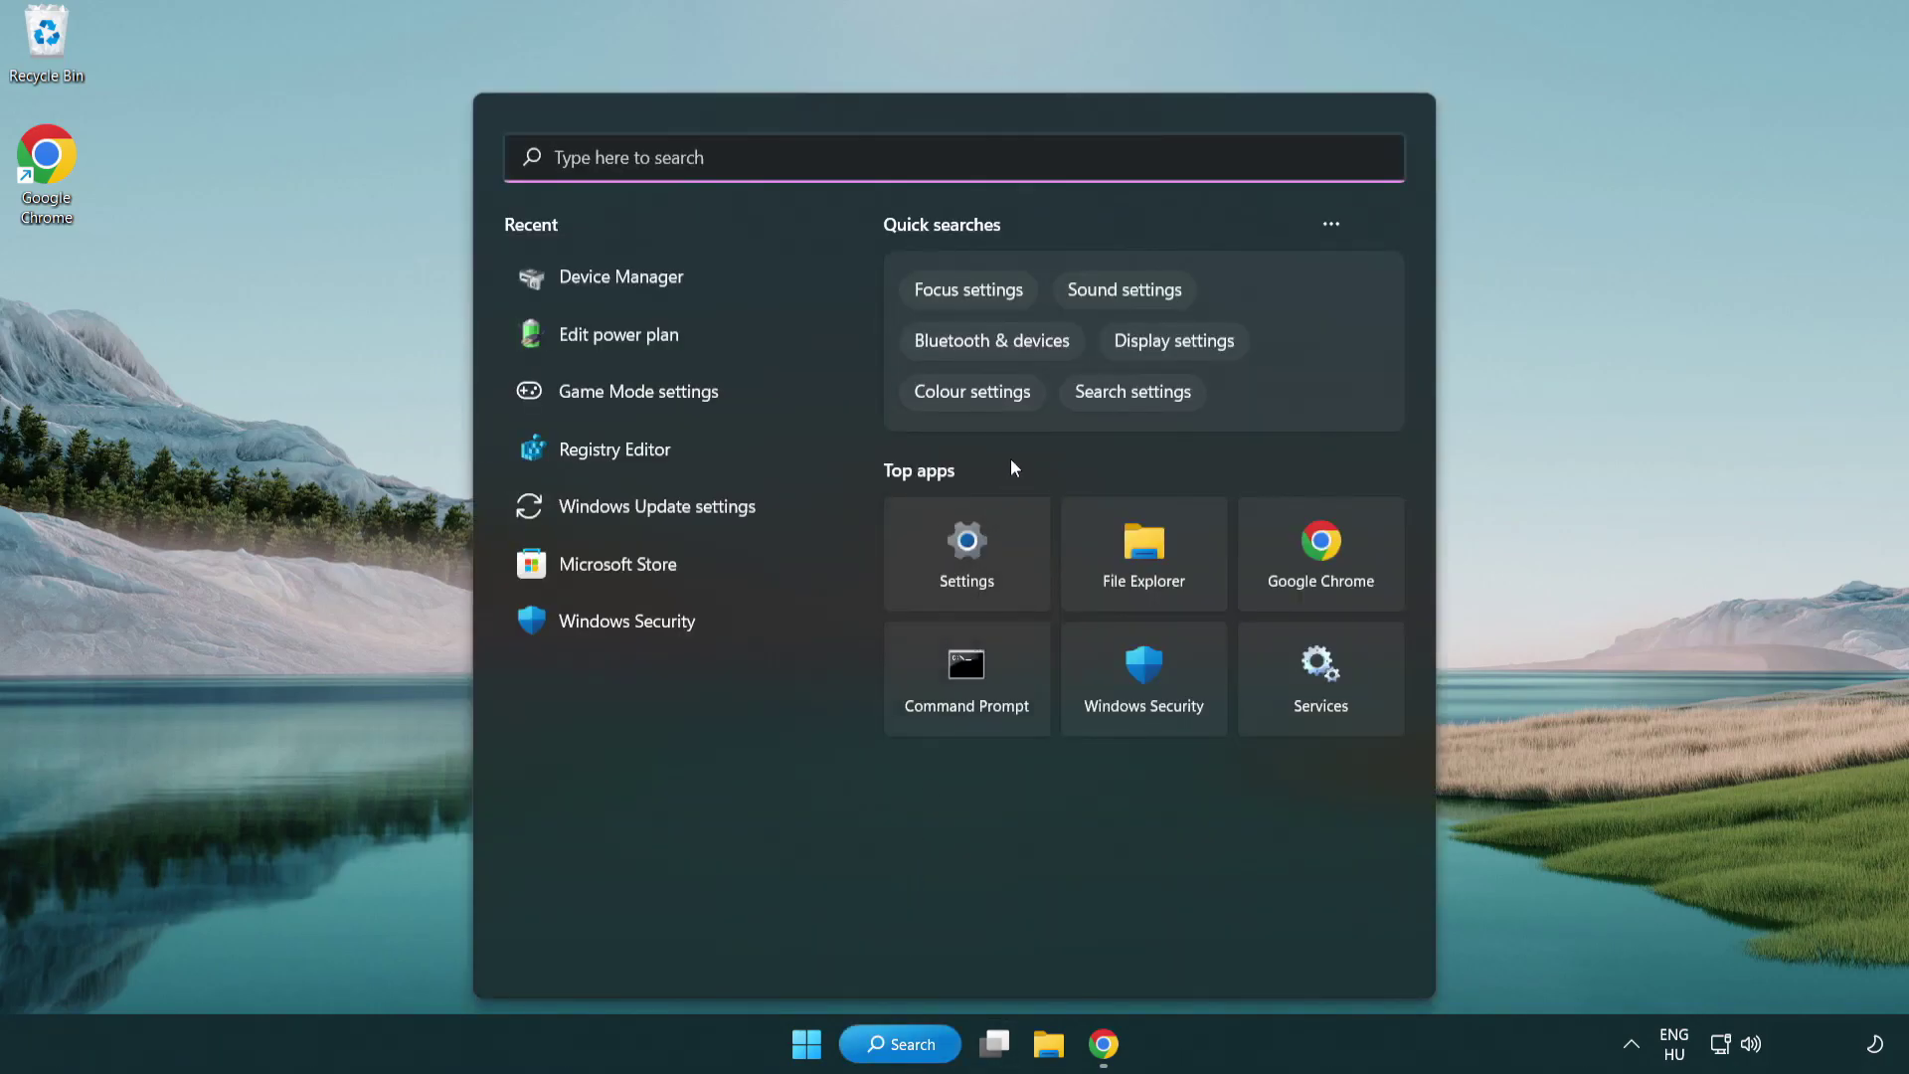
type("game")
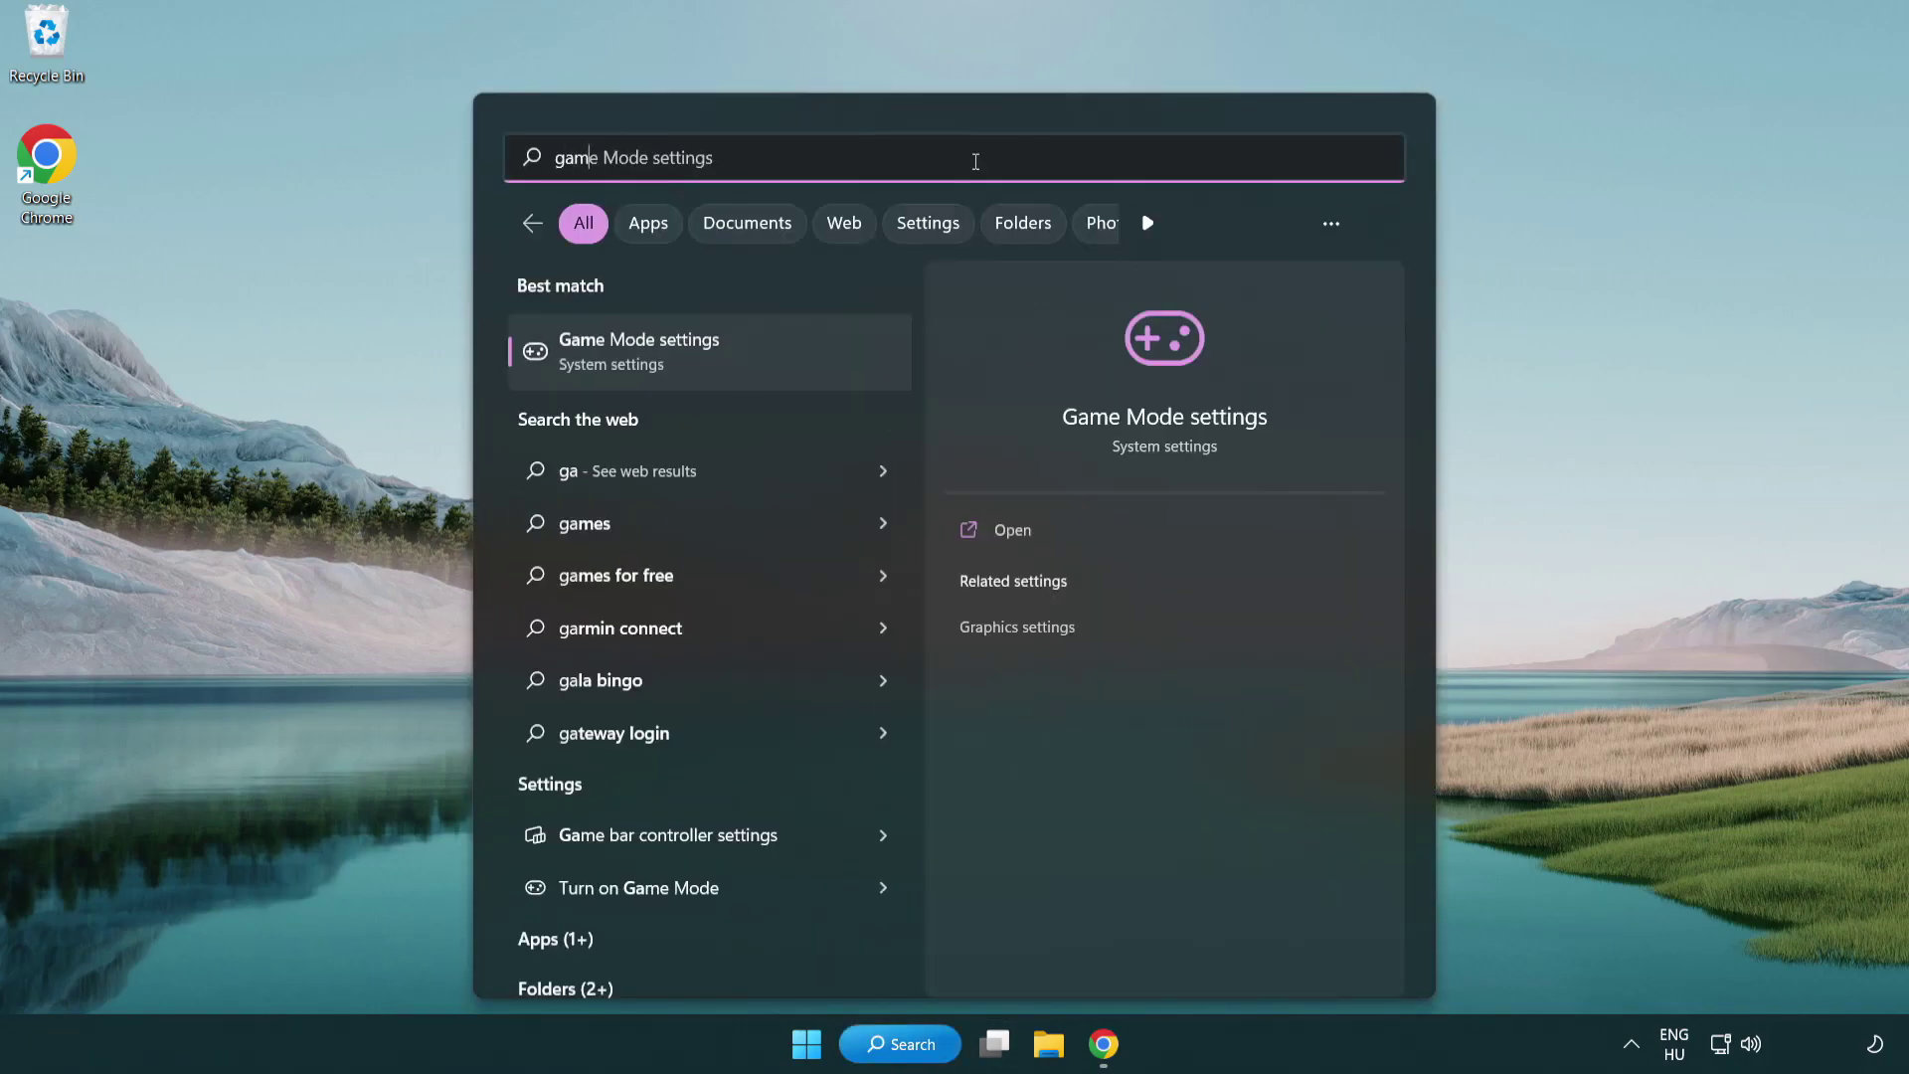
type(" mode")
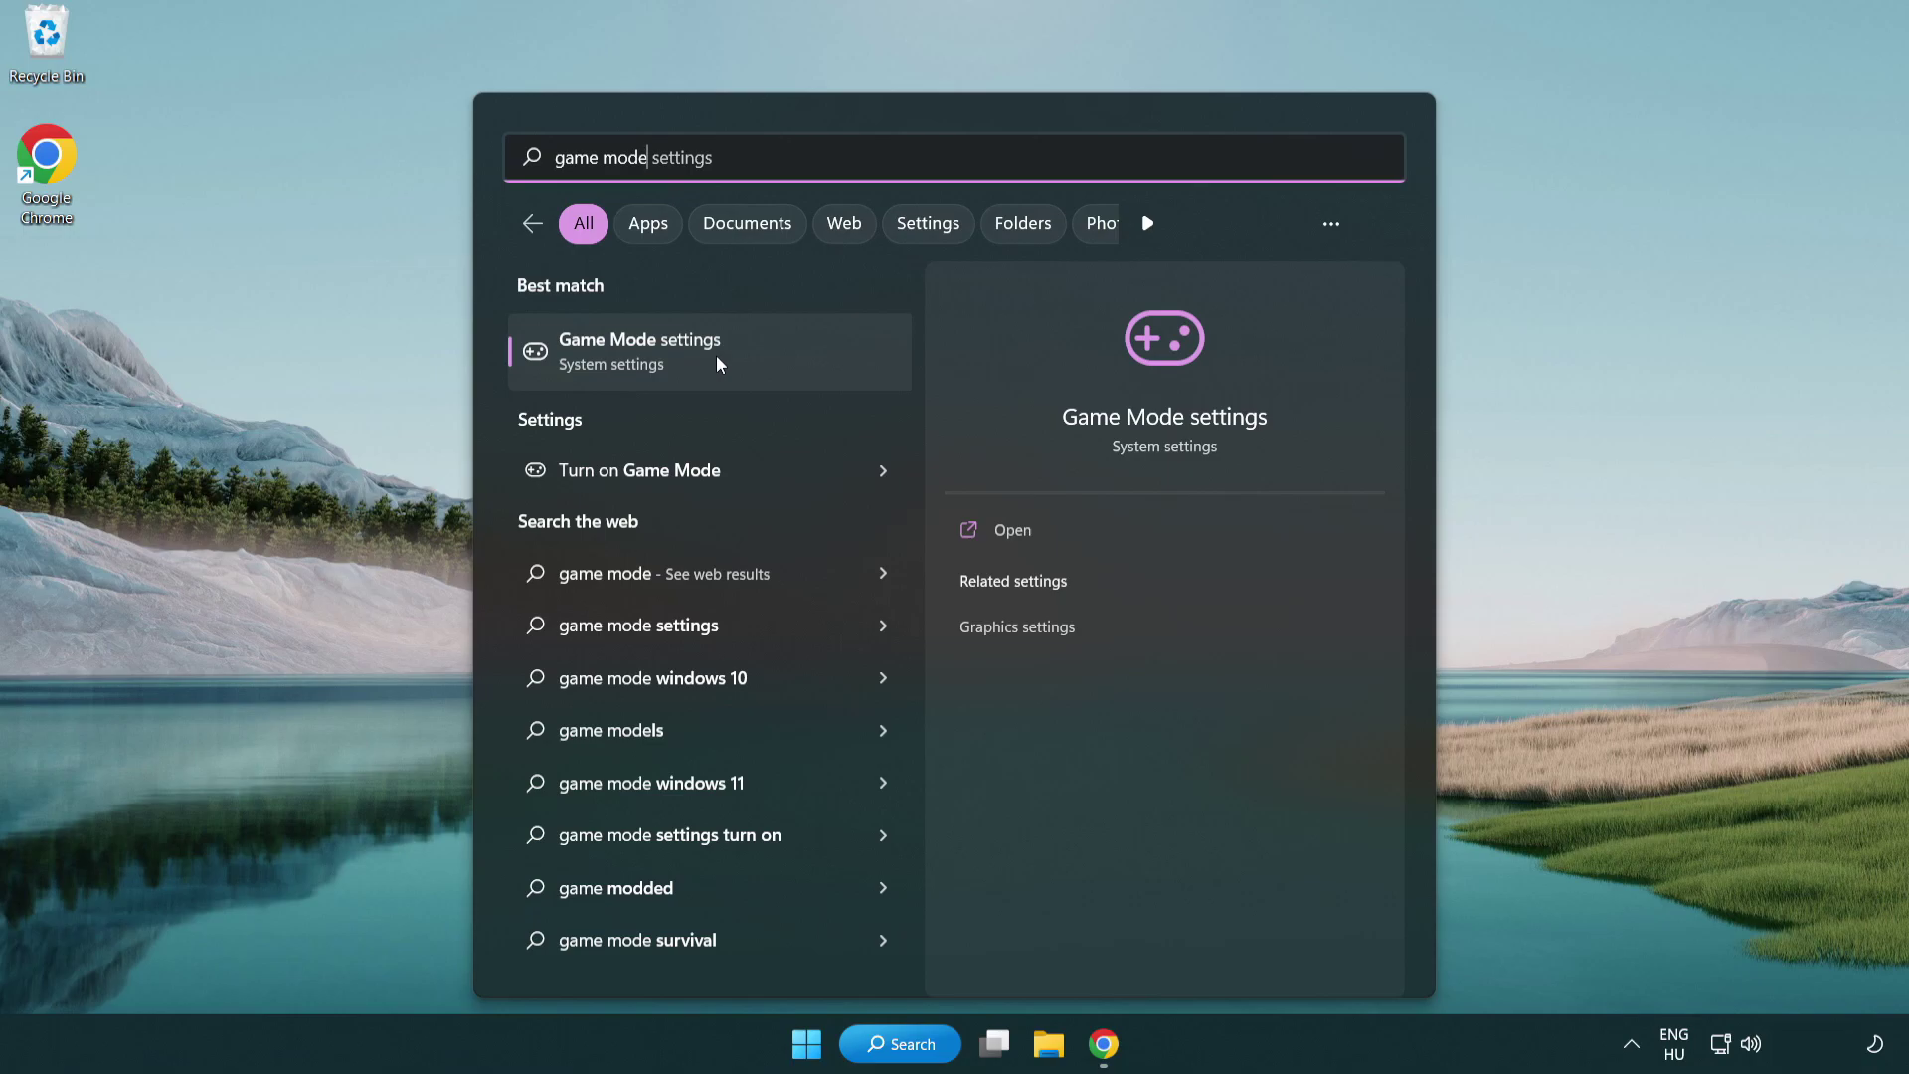
left_click(718, 363)
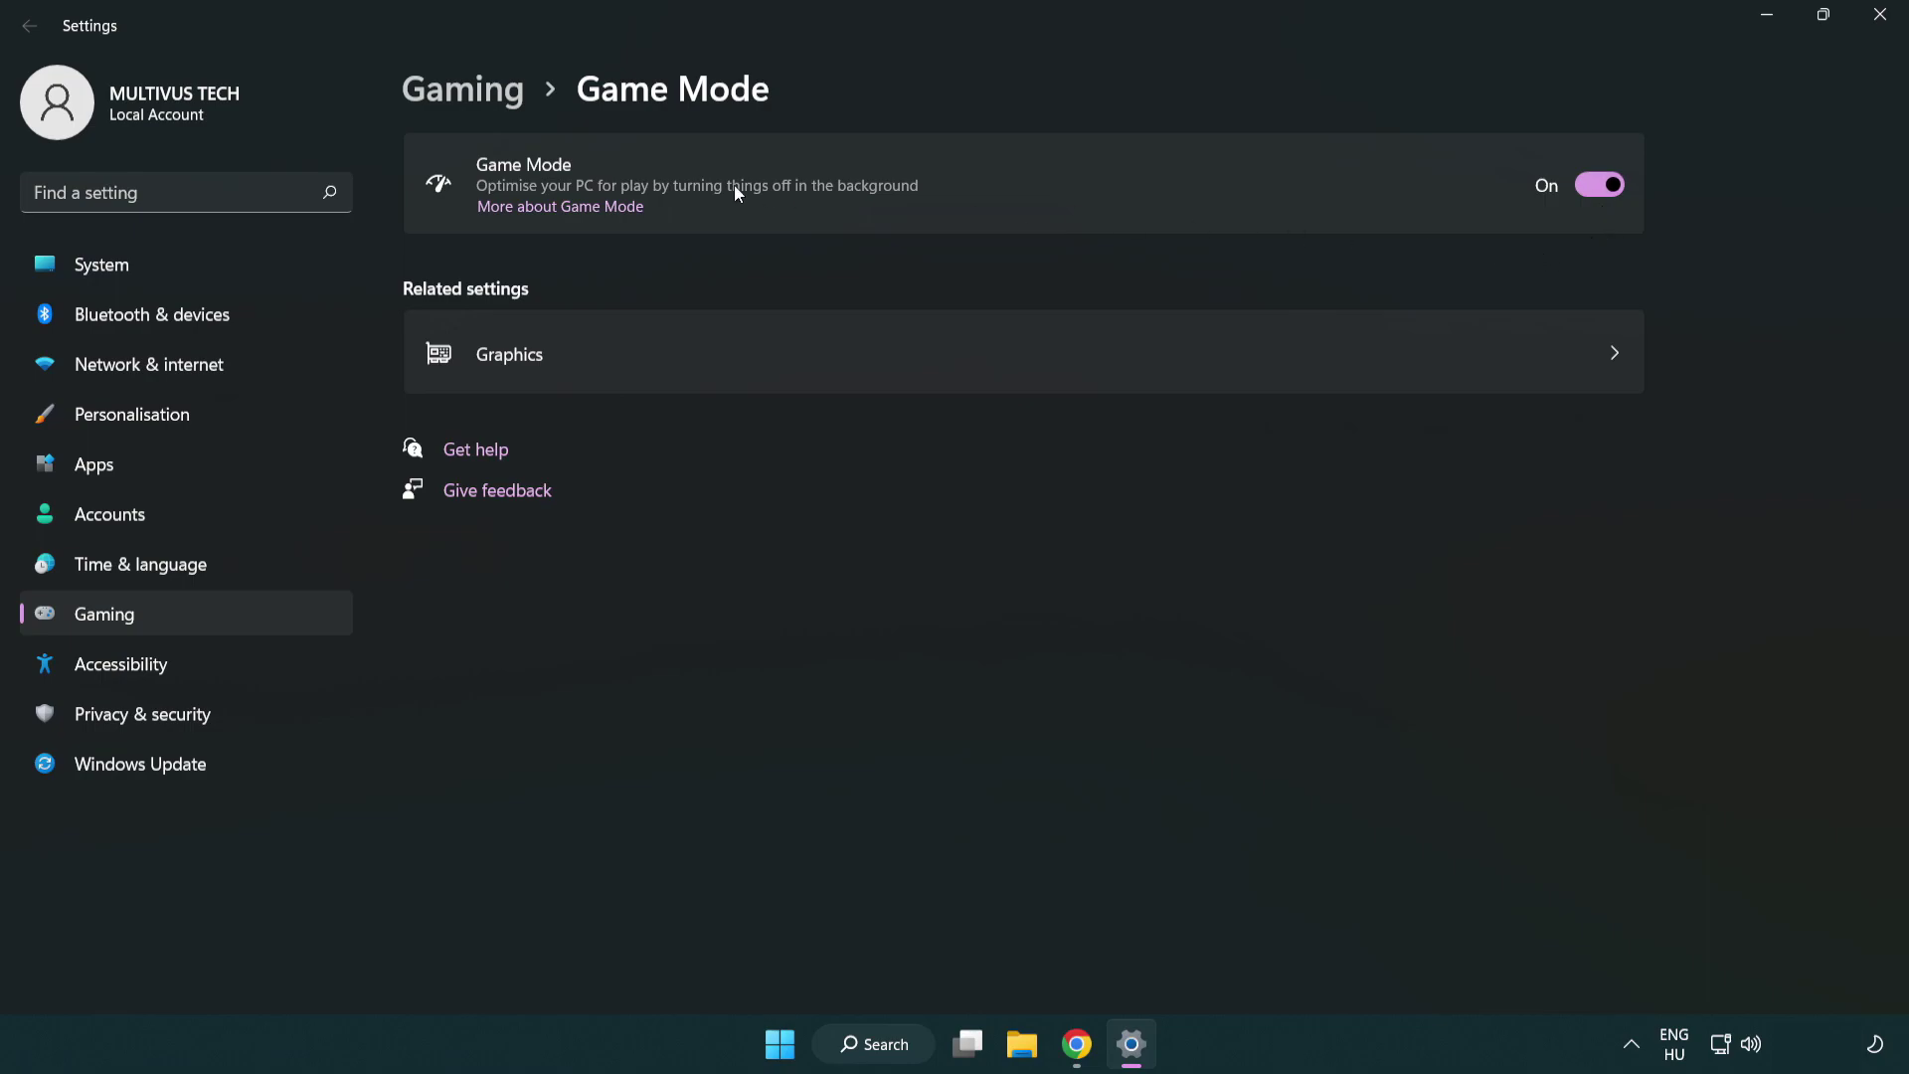
Turn off the controller button shortcut for Xbox Game Bar and close Settings
left_click(497, 100)
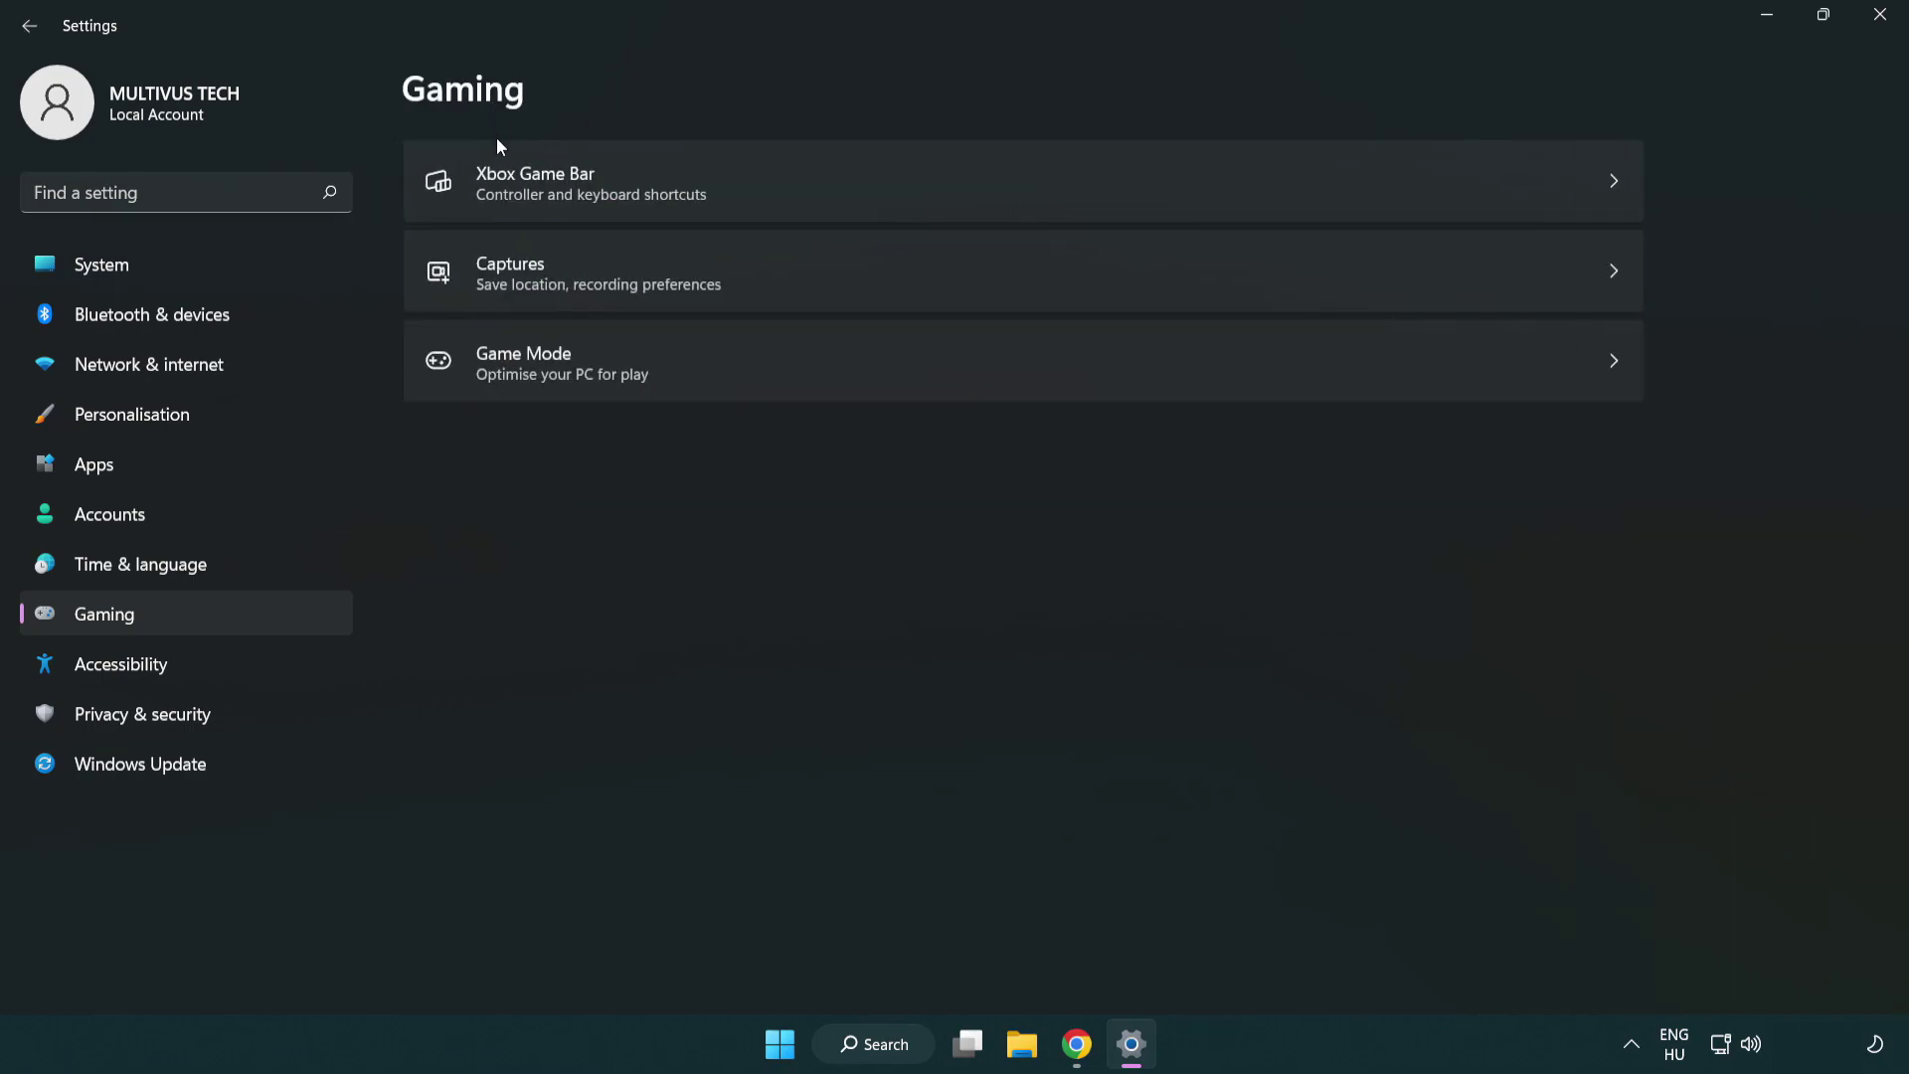
left_click(845, 184)
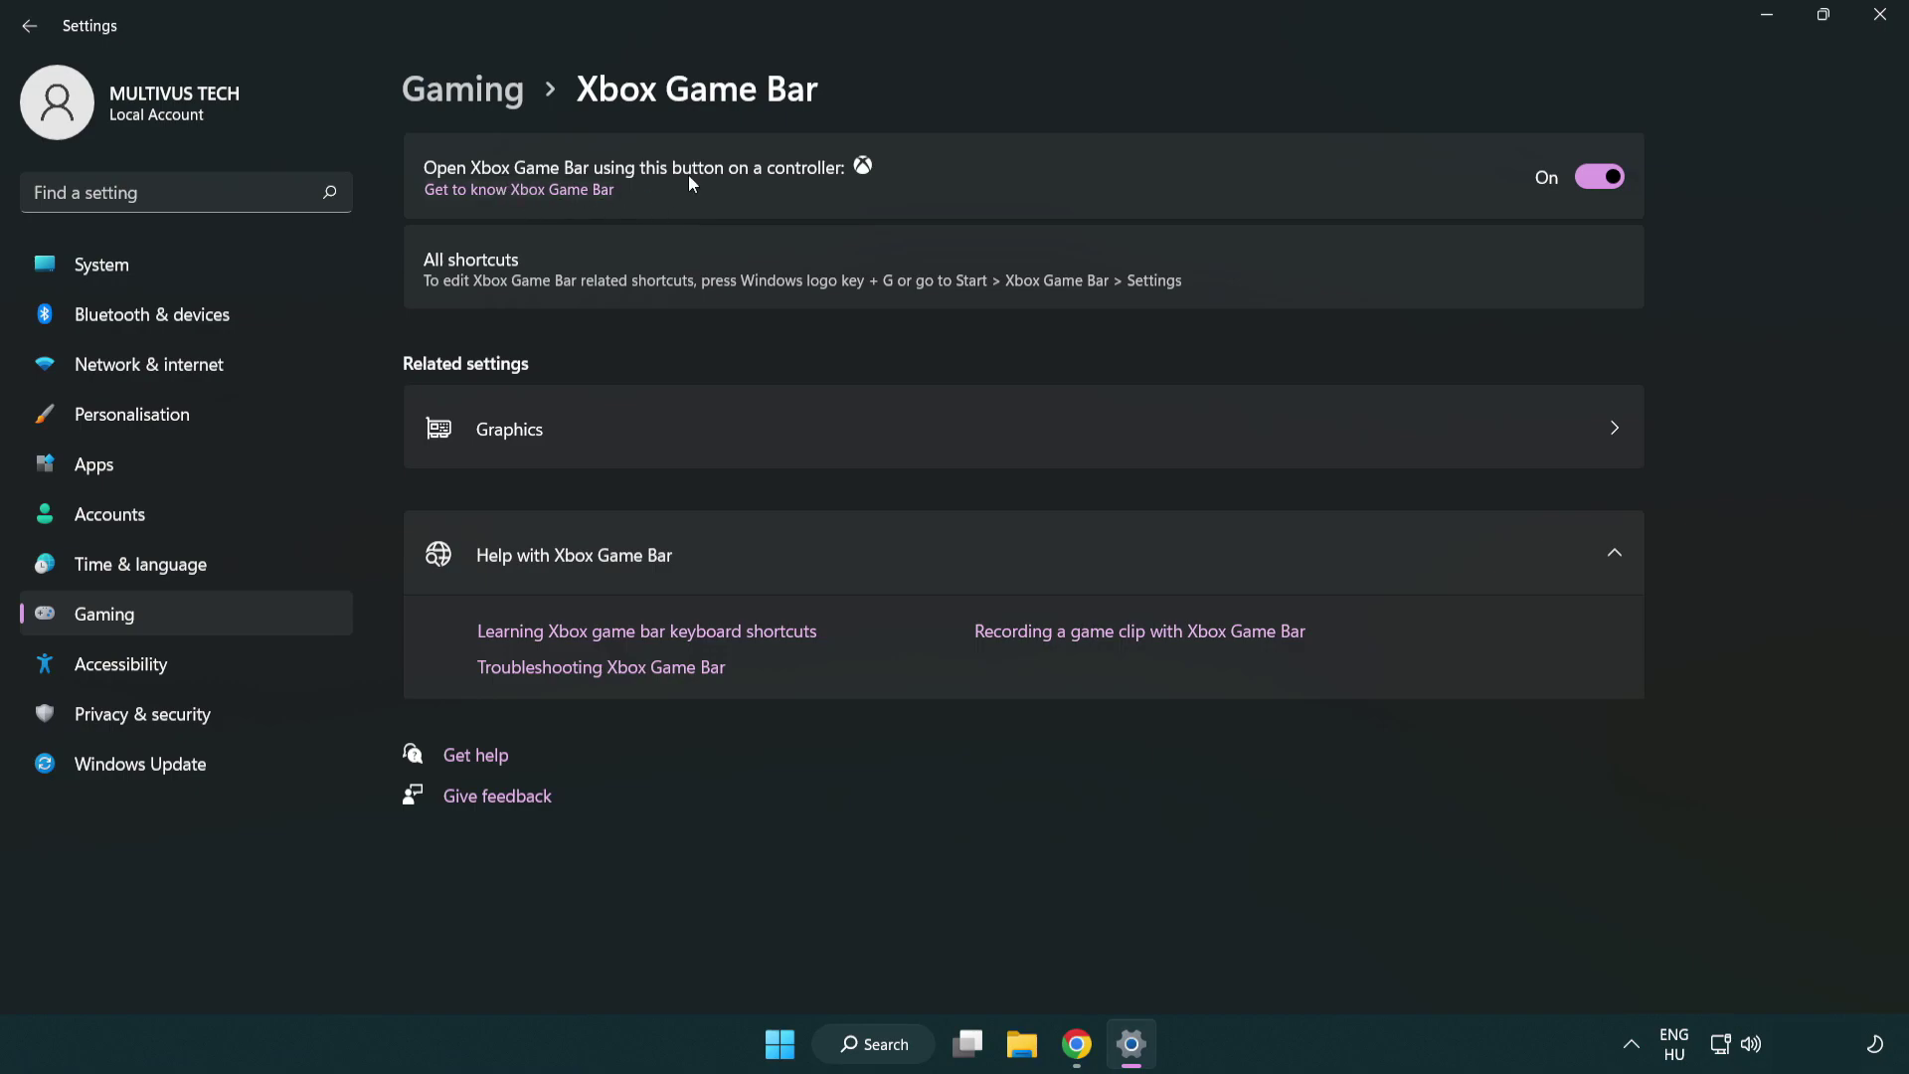
left_click(1608, 179)
left_click(1881, 27)
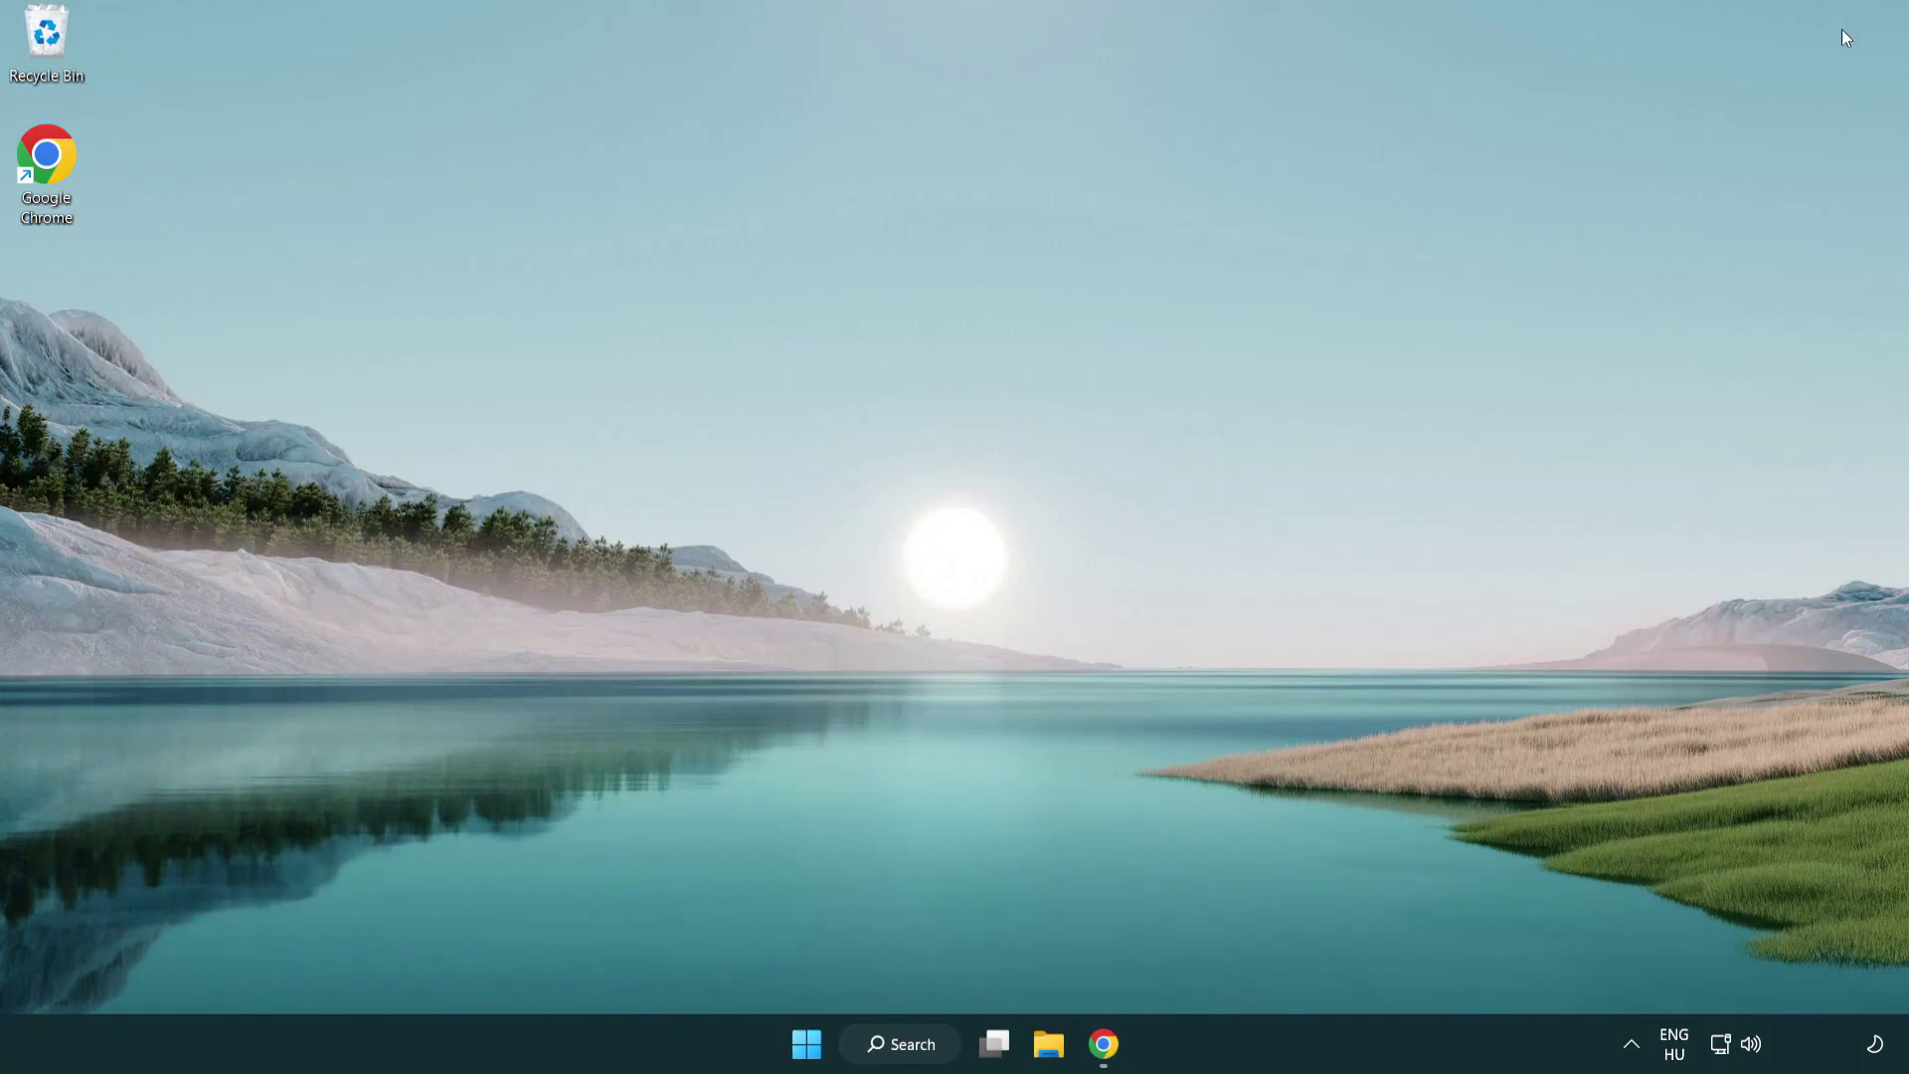
Launch Task Manager from the Start button's Win+X menu
right_click(807, 1044)
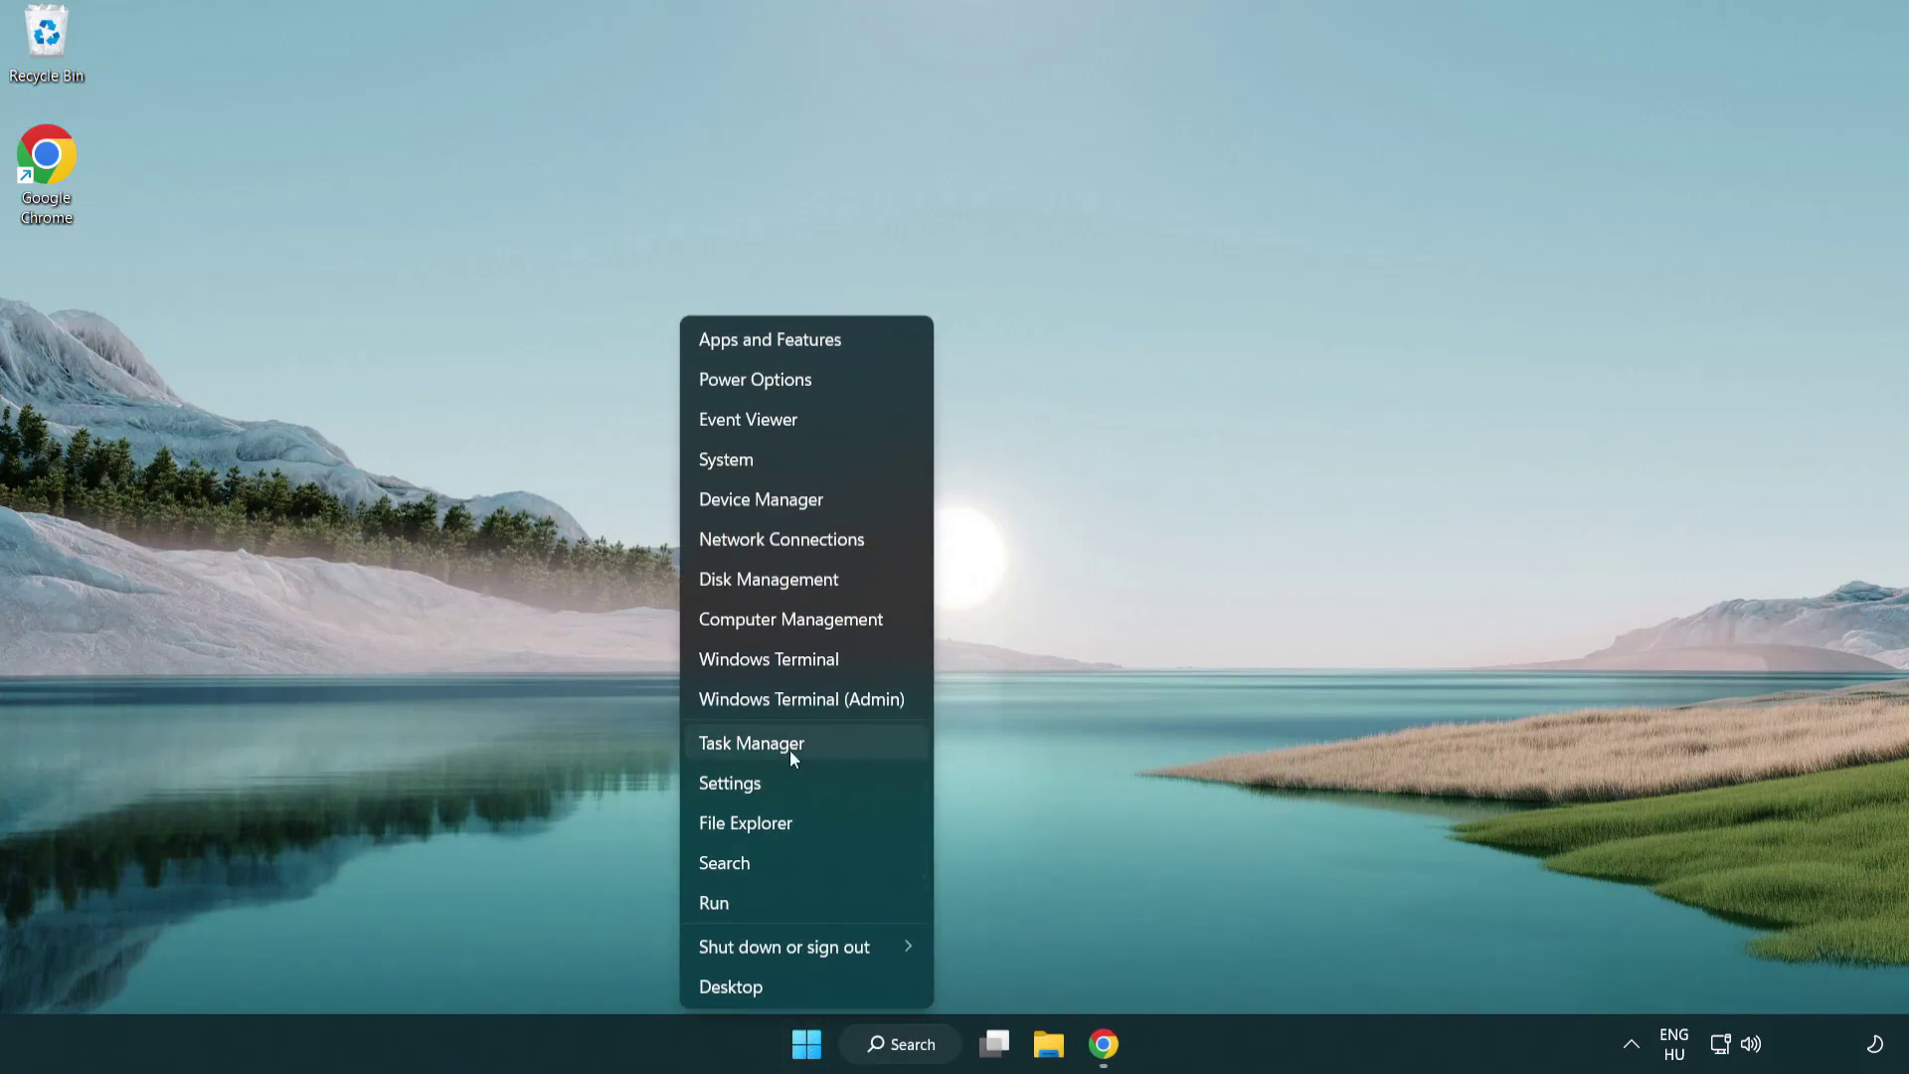
left_click(841, 749)
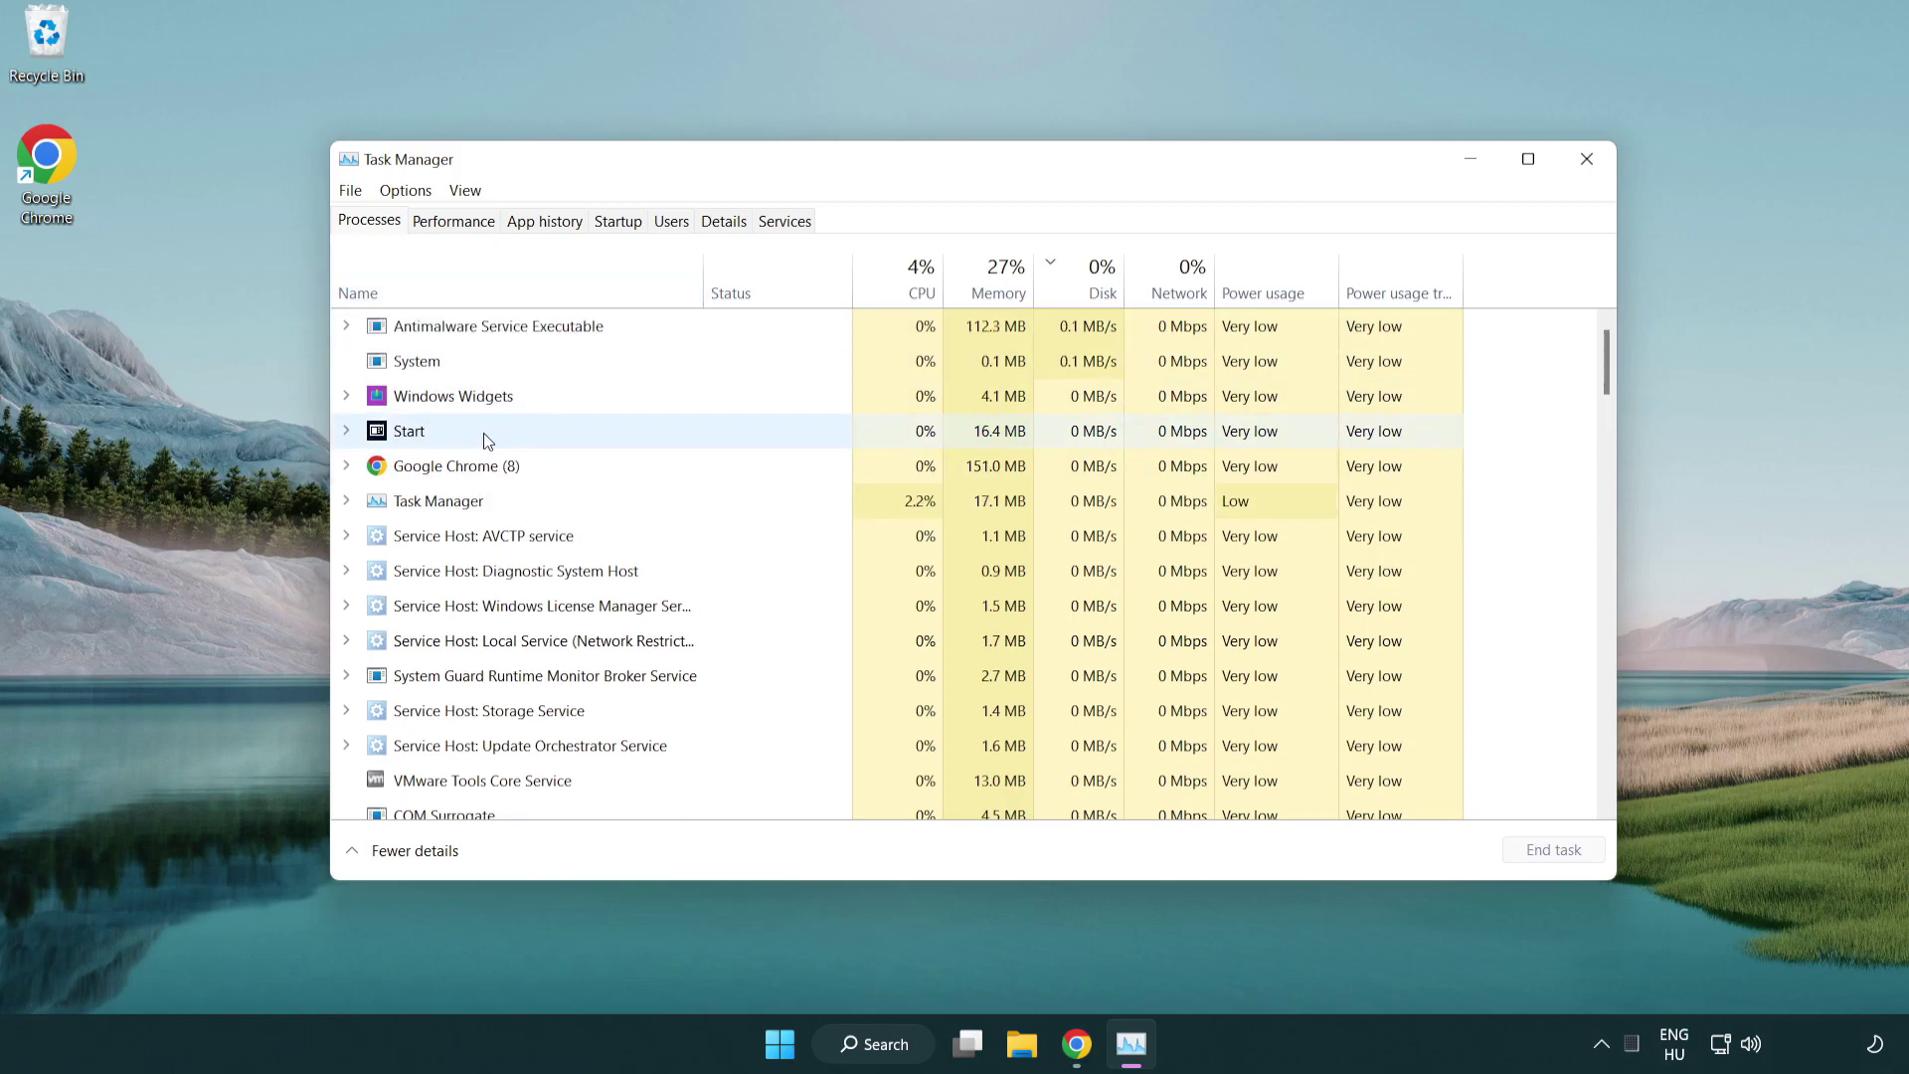
End the Google Chrome (8) process on the Processes tab
left_click(487, 467)
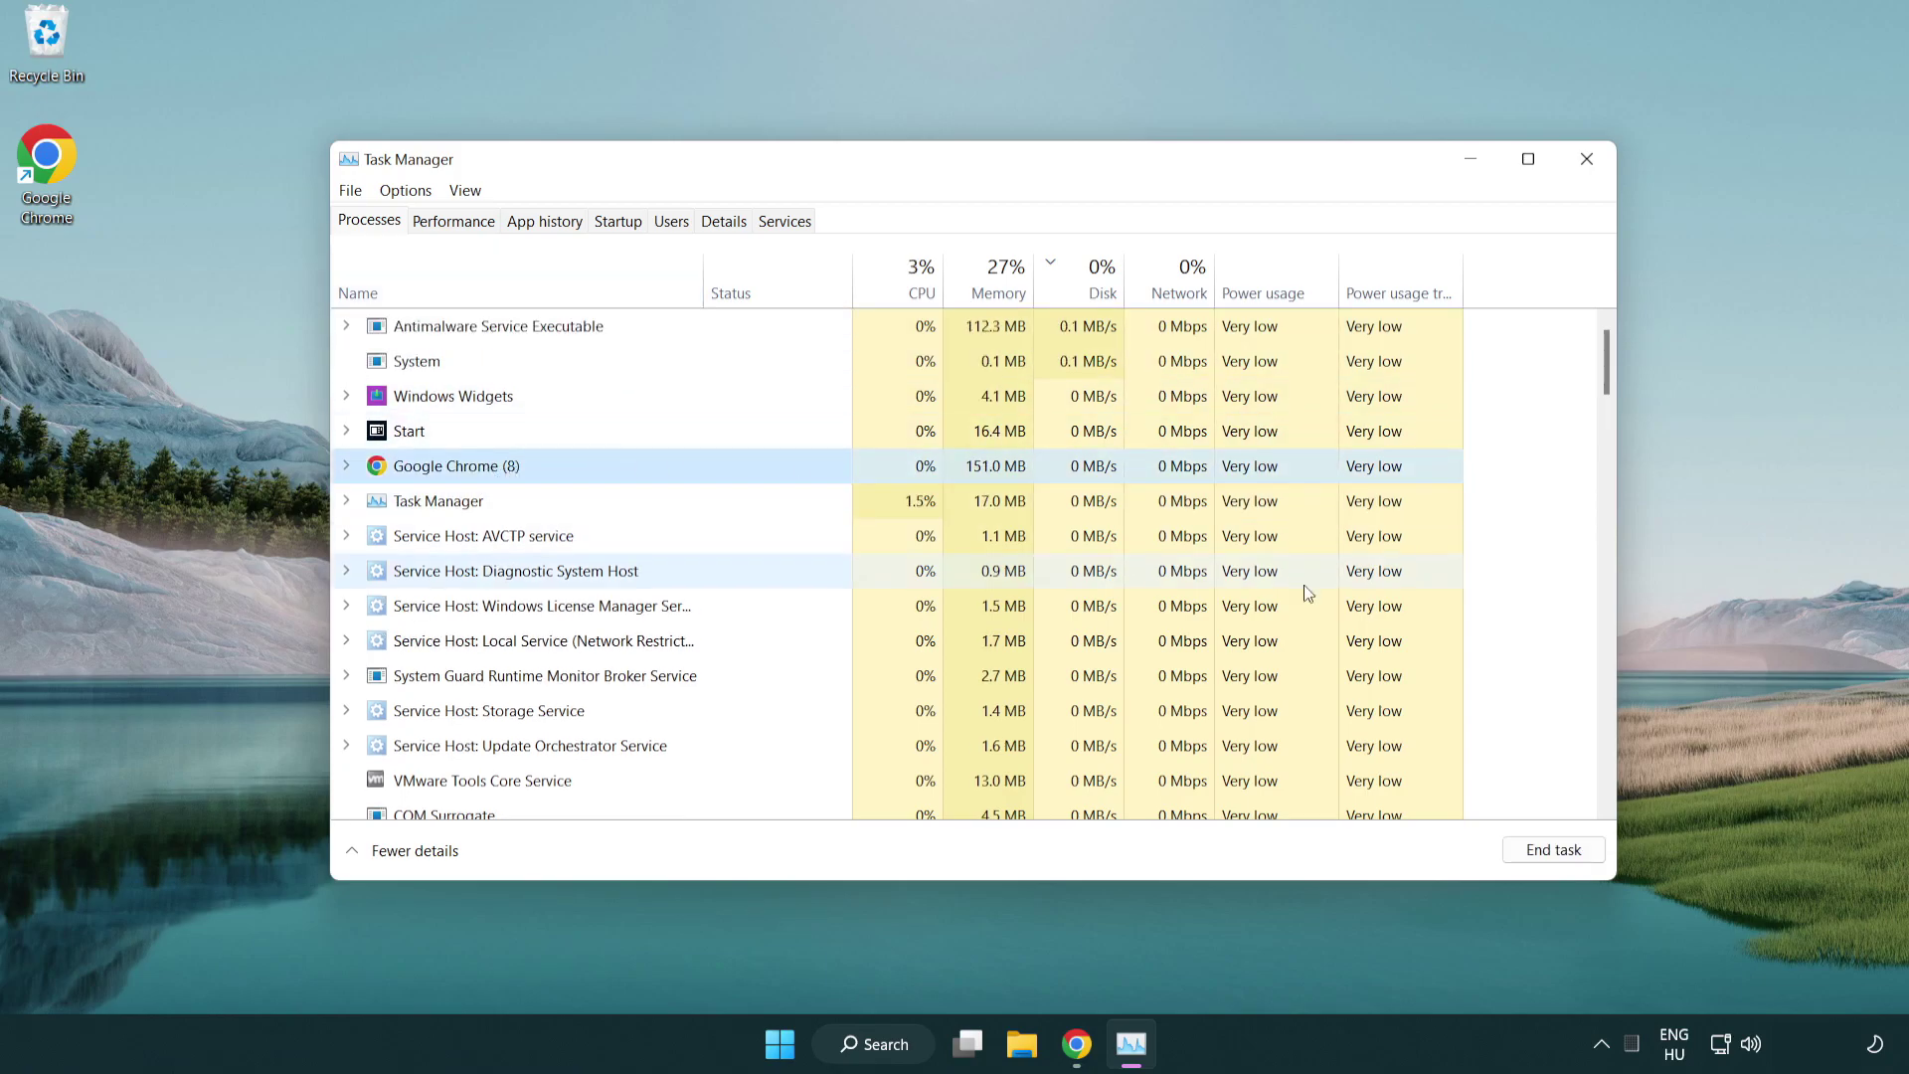
left_click(1565, 862)
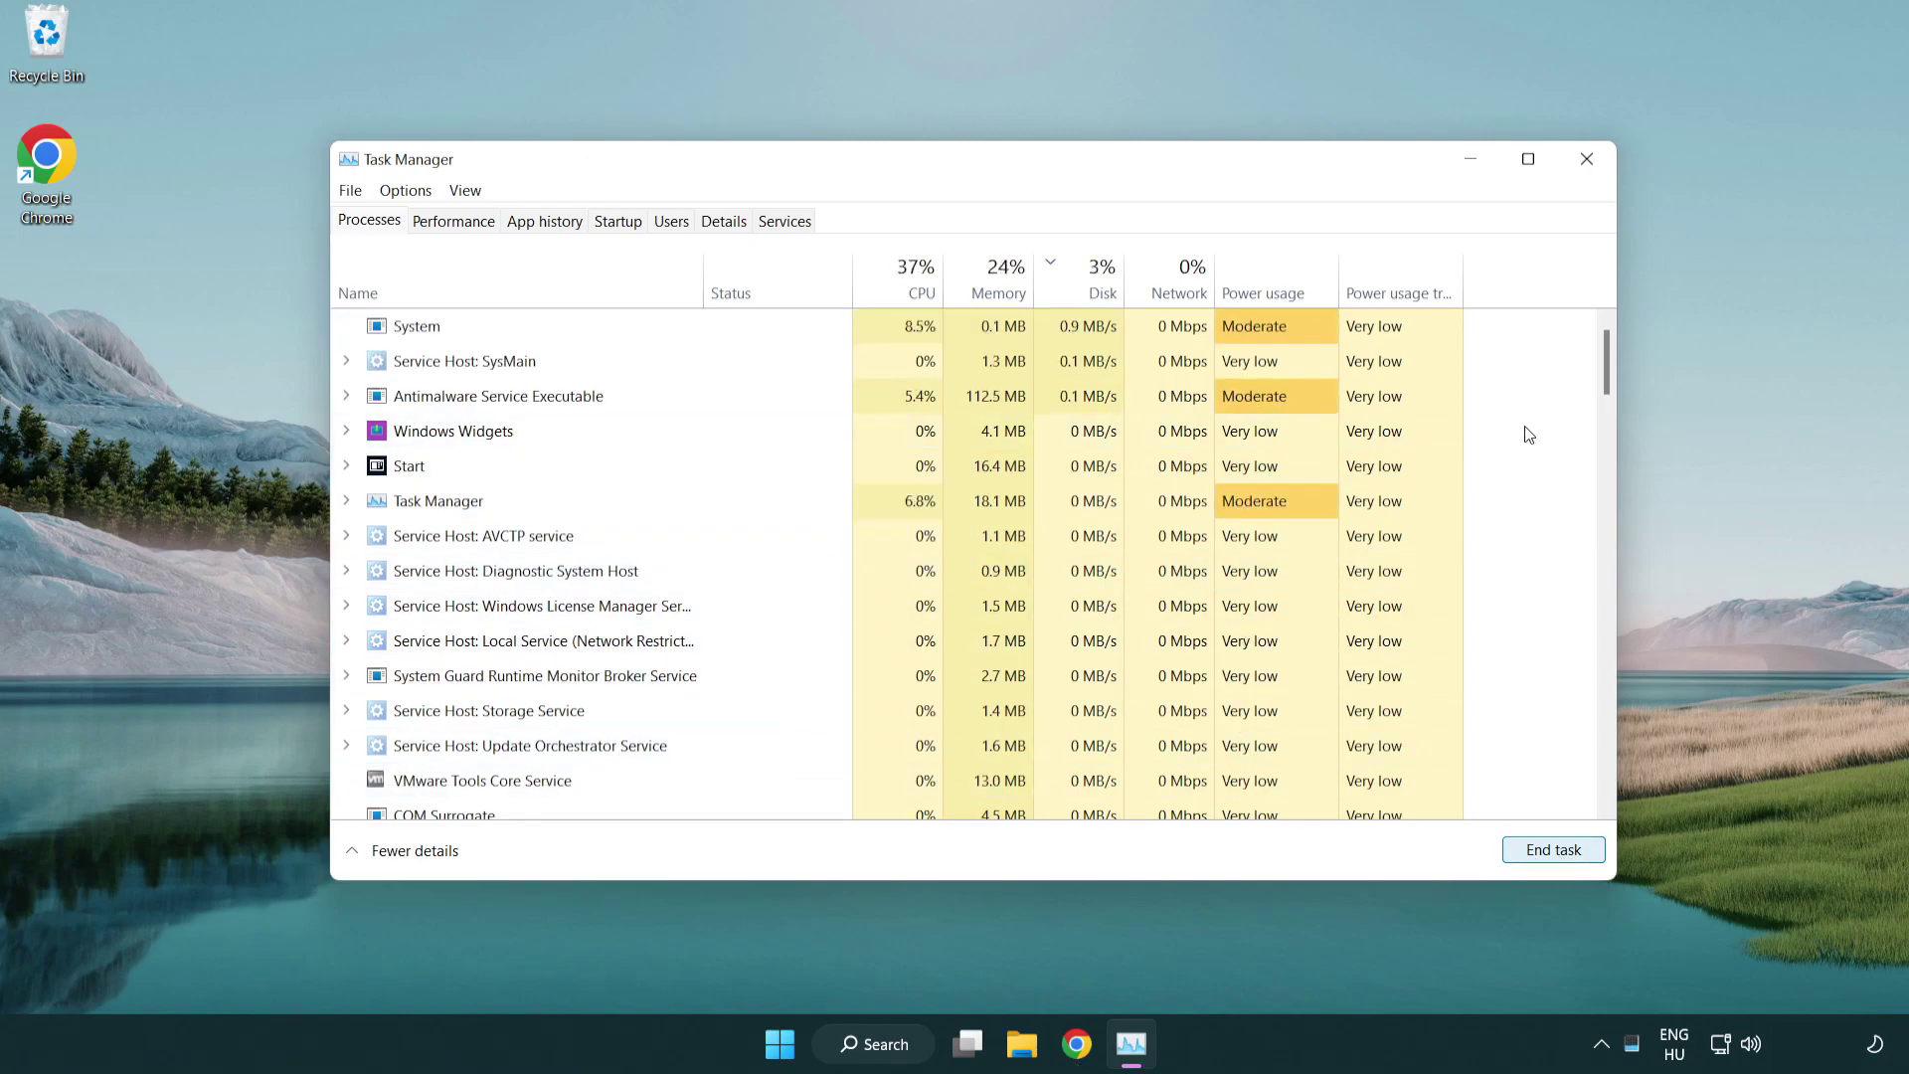
mouse_move(1612, 391)
left_mouse_down()
mouse_move(1606, 742)
mouse_move(1597, 342)
left_mouse_up()
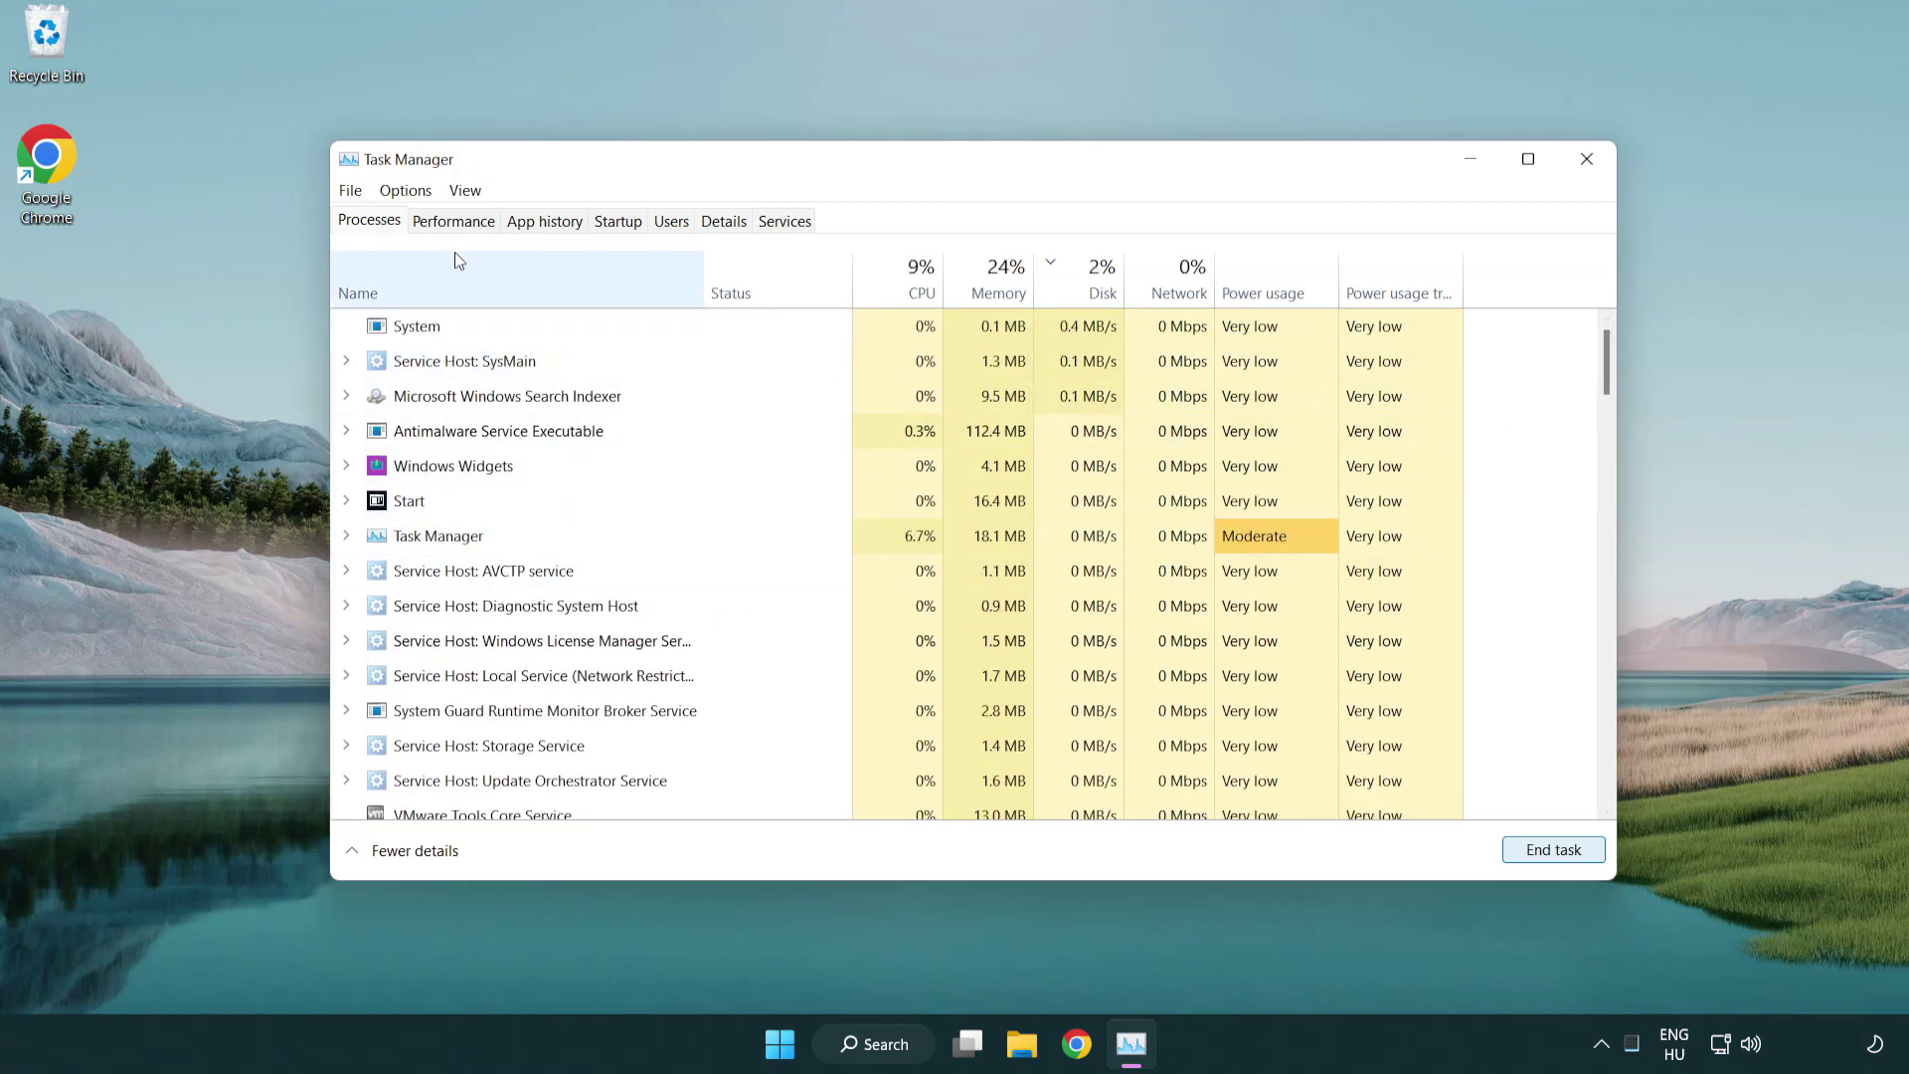
Disable Cortana, Phone Link and Terminal as startup apps, then close Task Manager
left_click(630, 229)
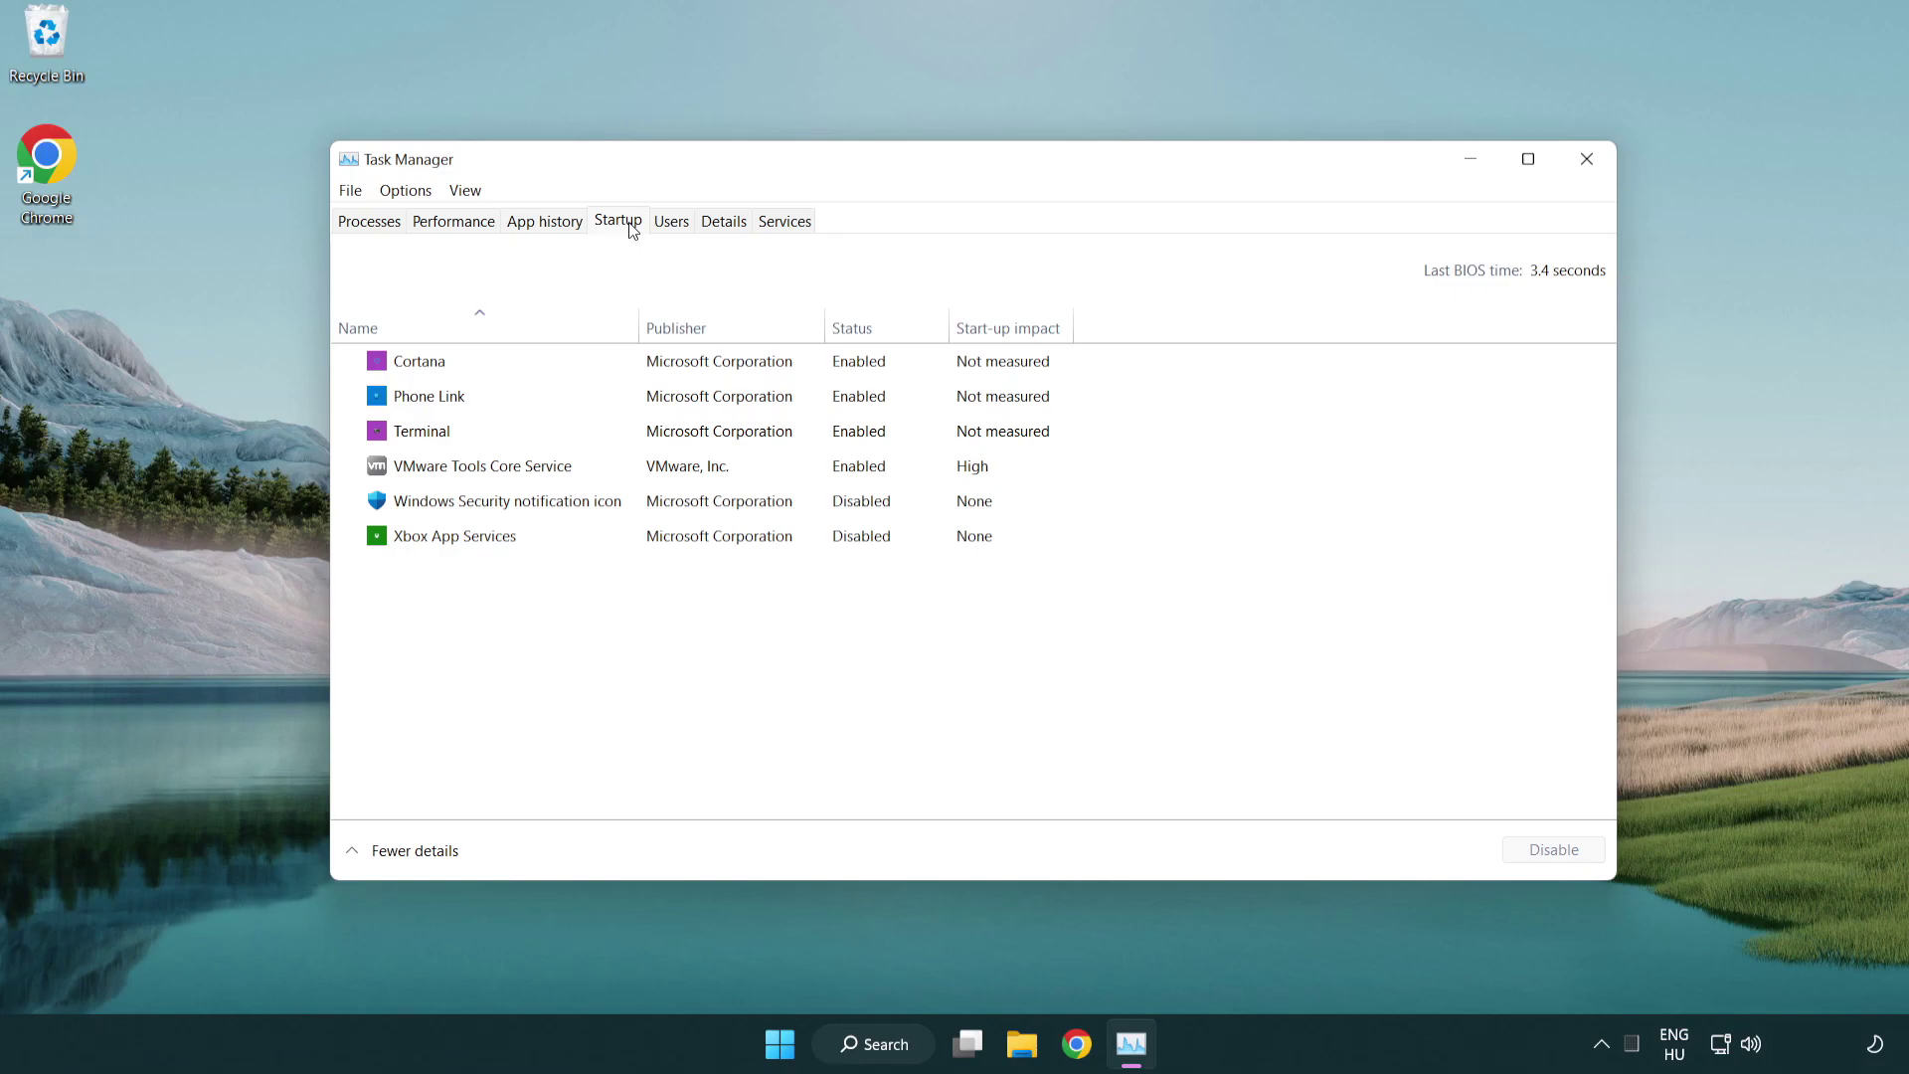
left_click(684, 370)
left_click(1566, 848)
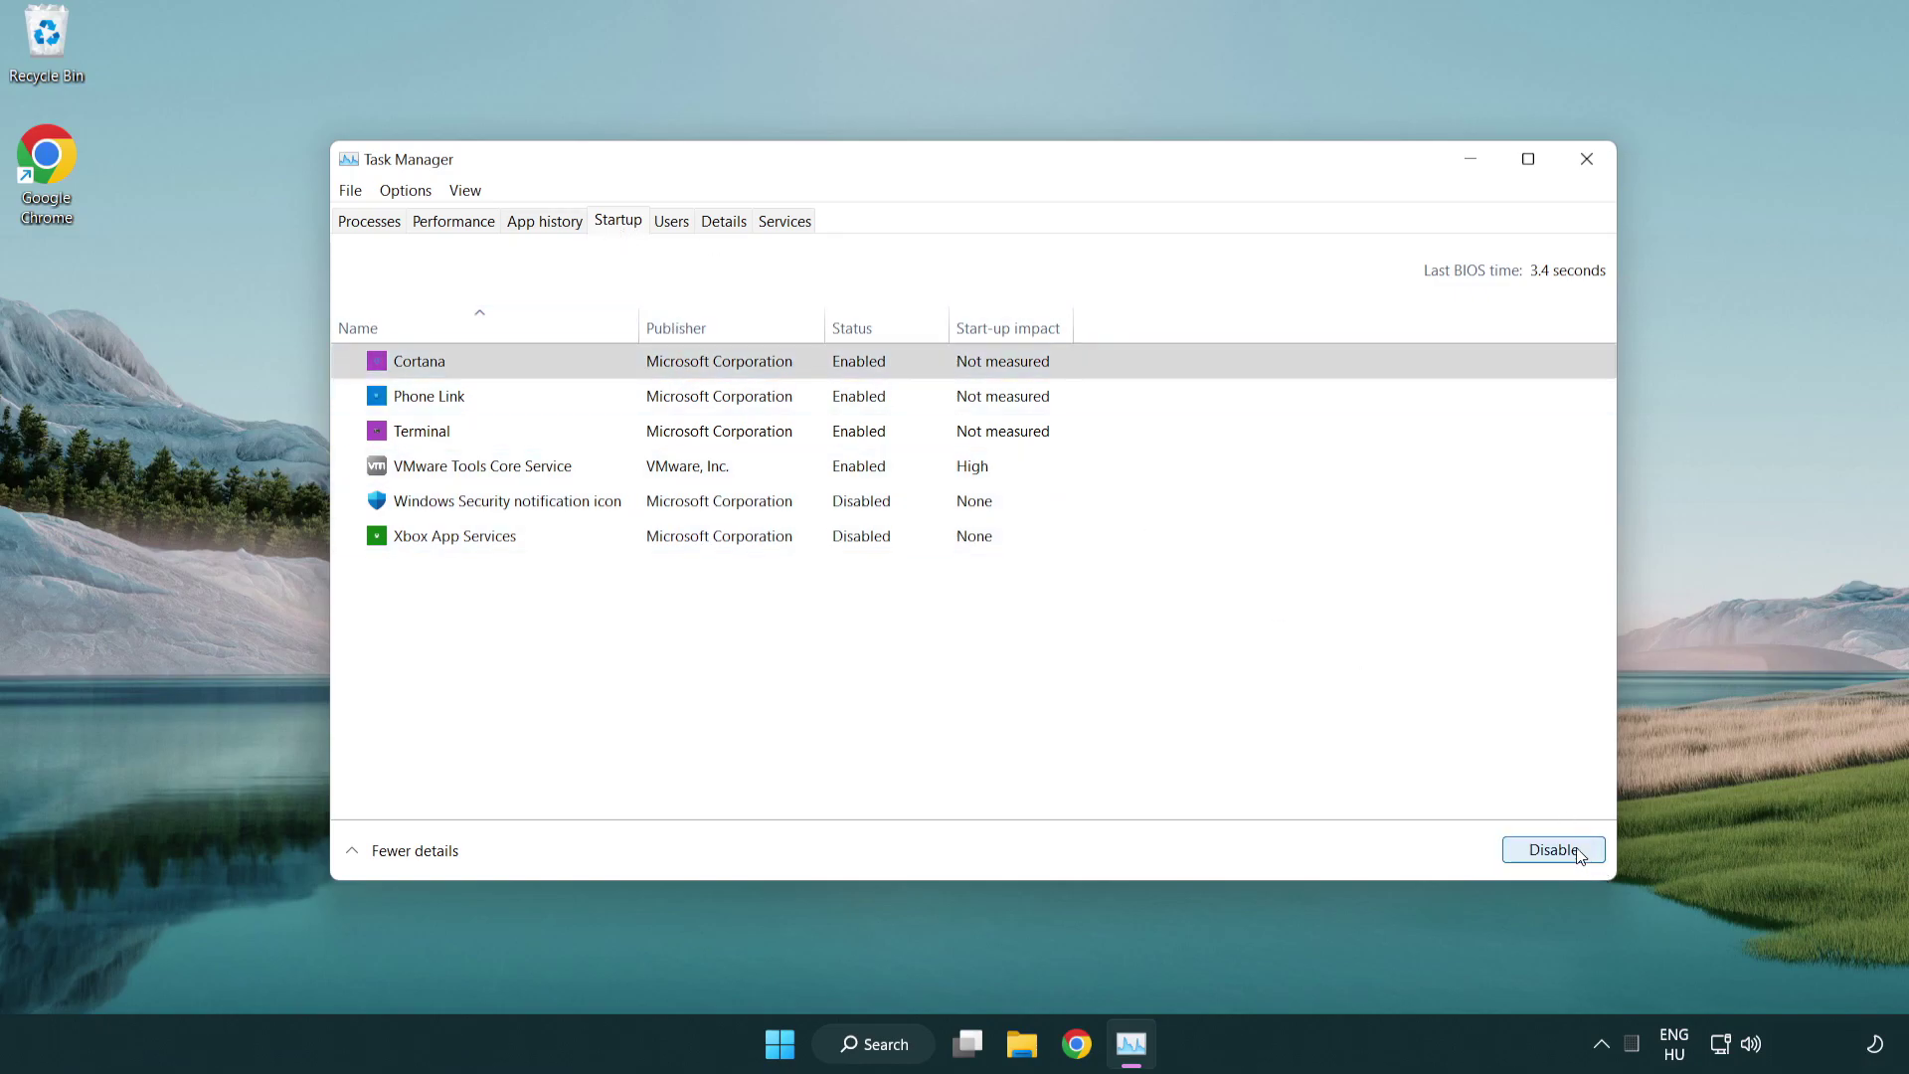
left_click(759, 397)
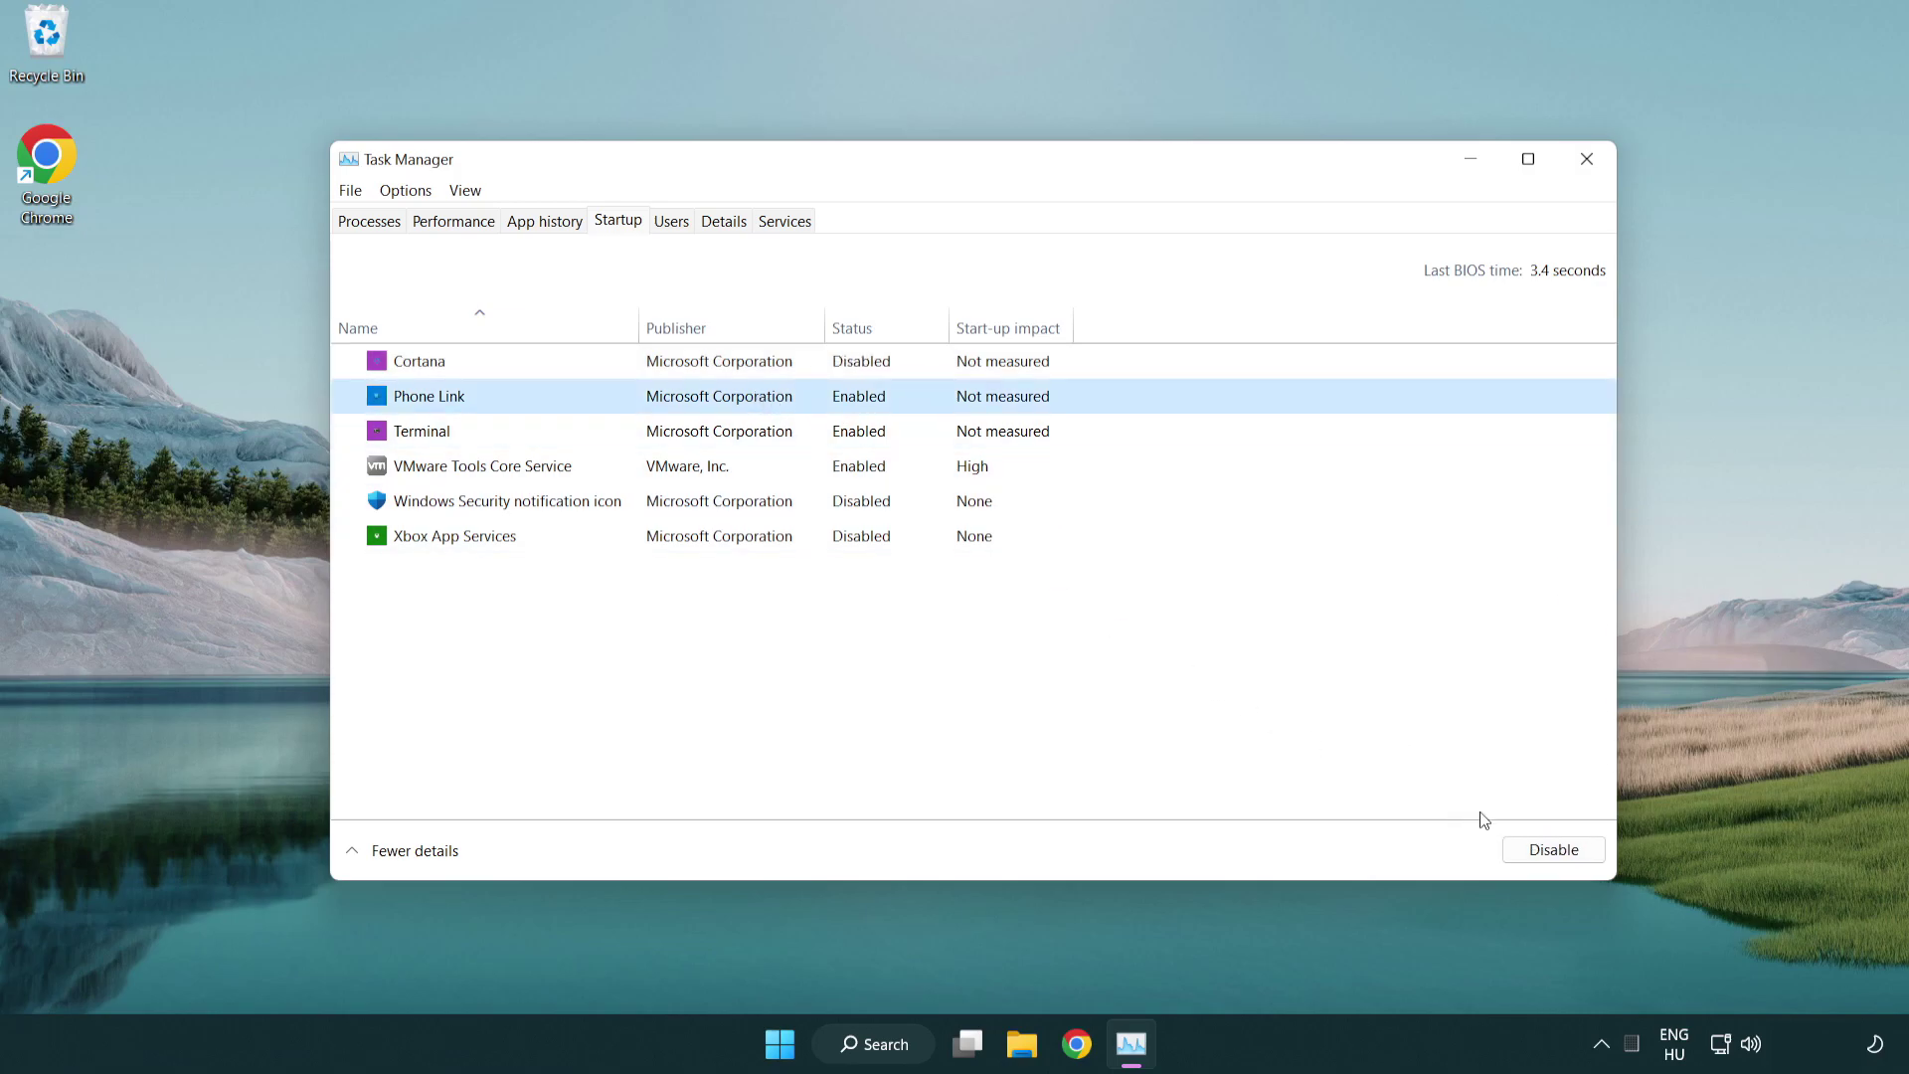
left_click(1551, 850)
left_click(648, 437)
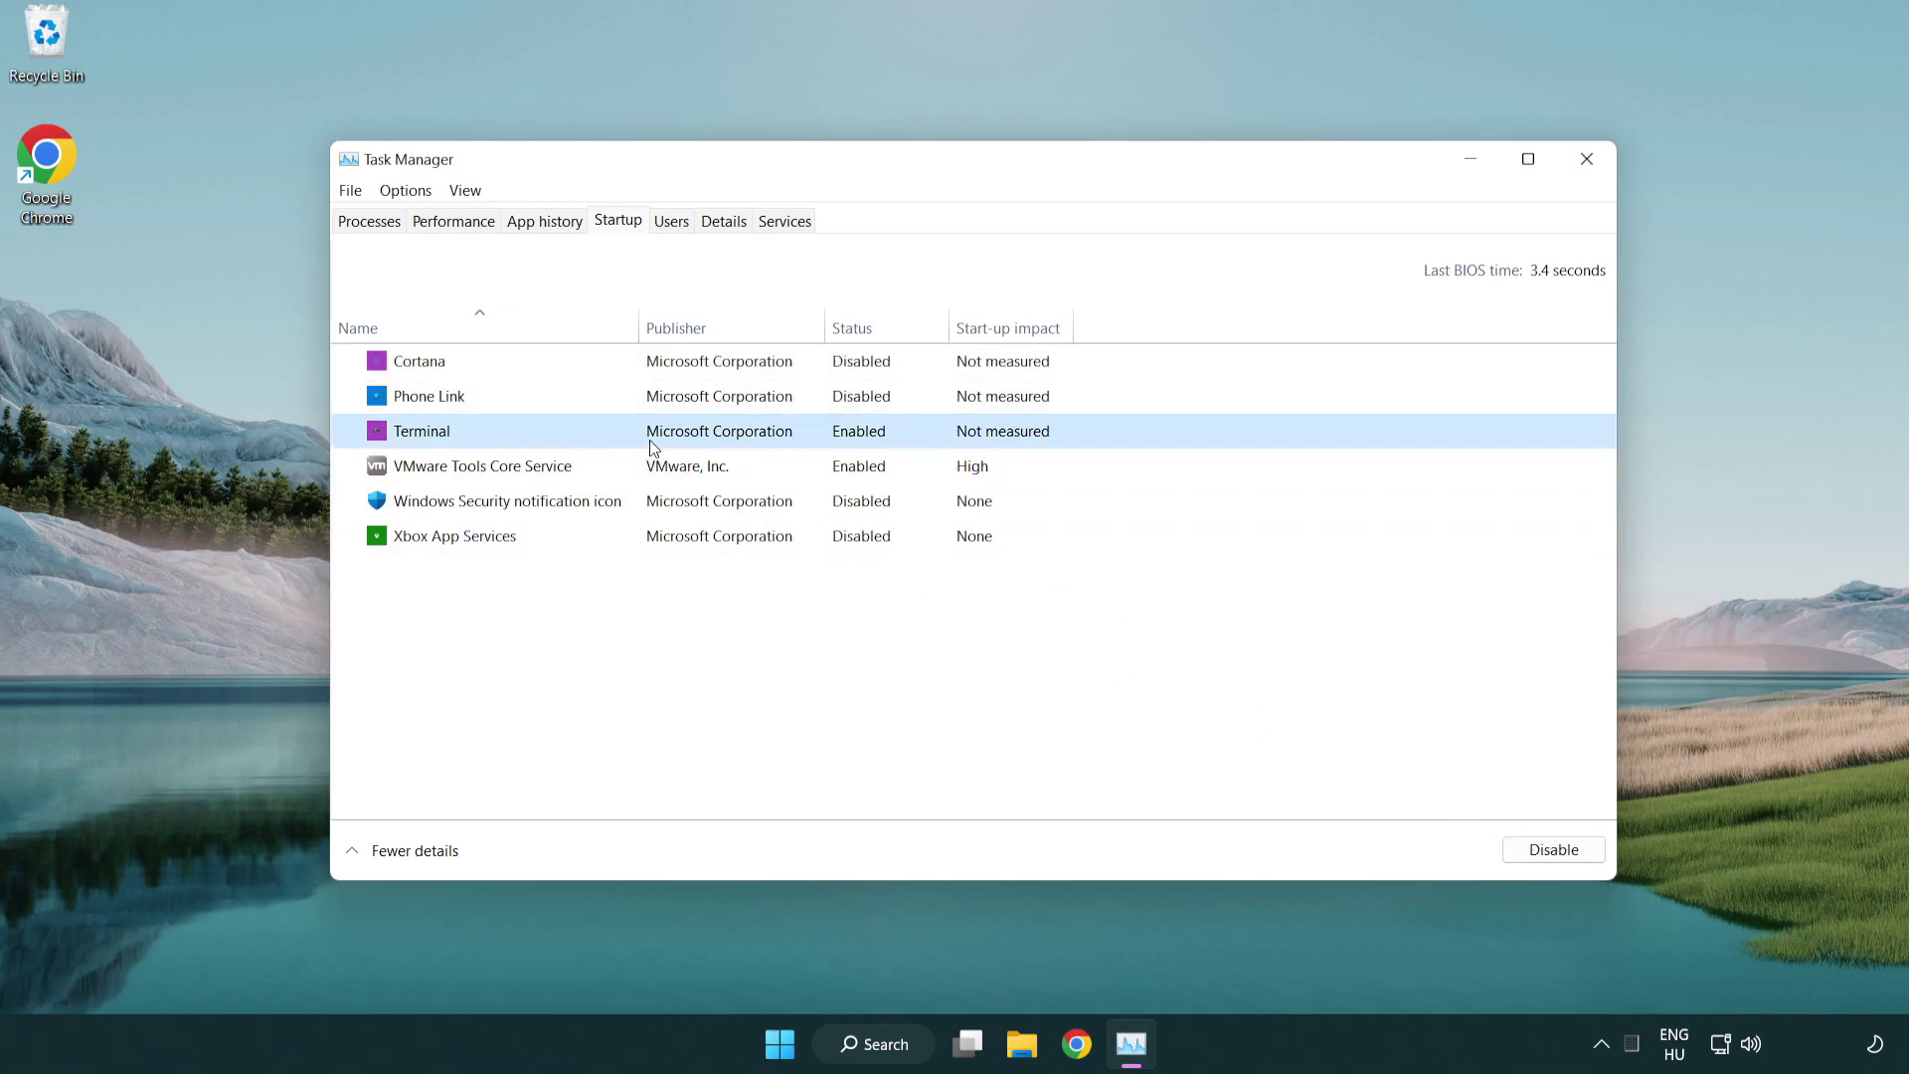
left_click(1594, 862)
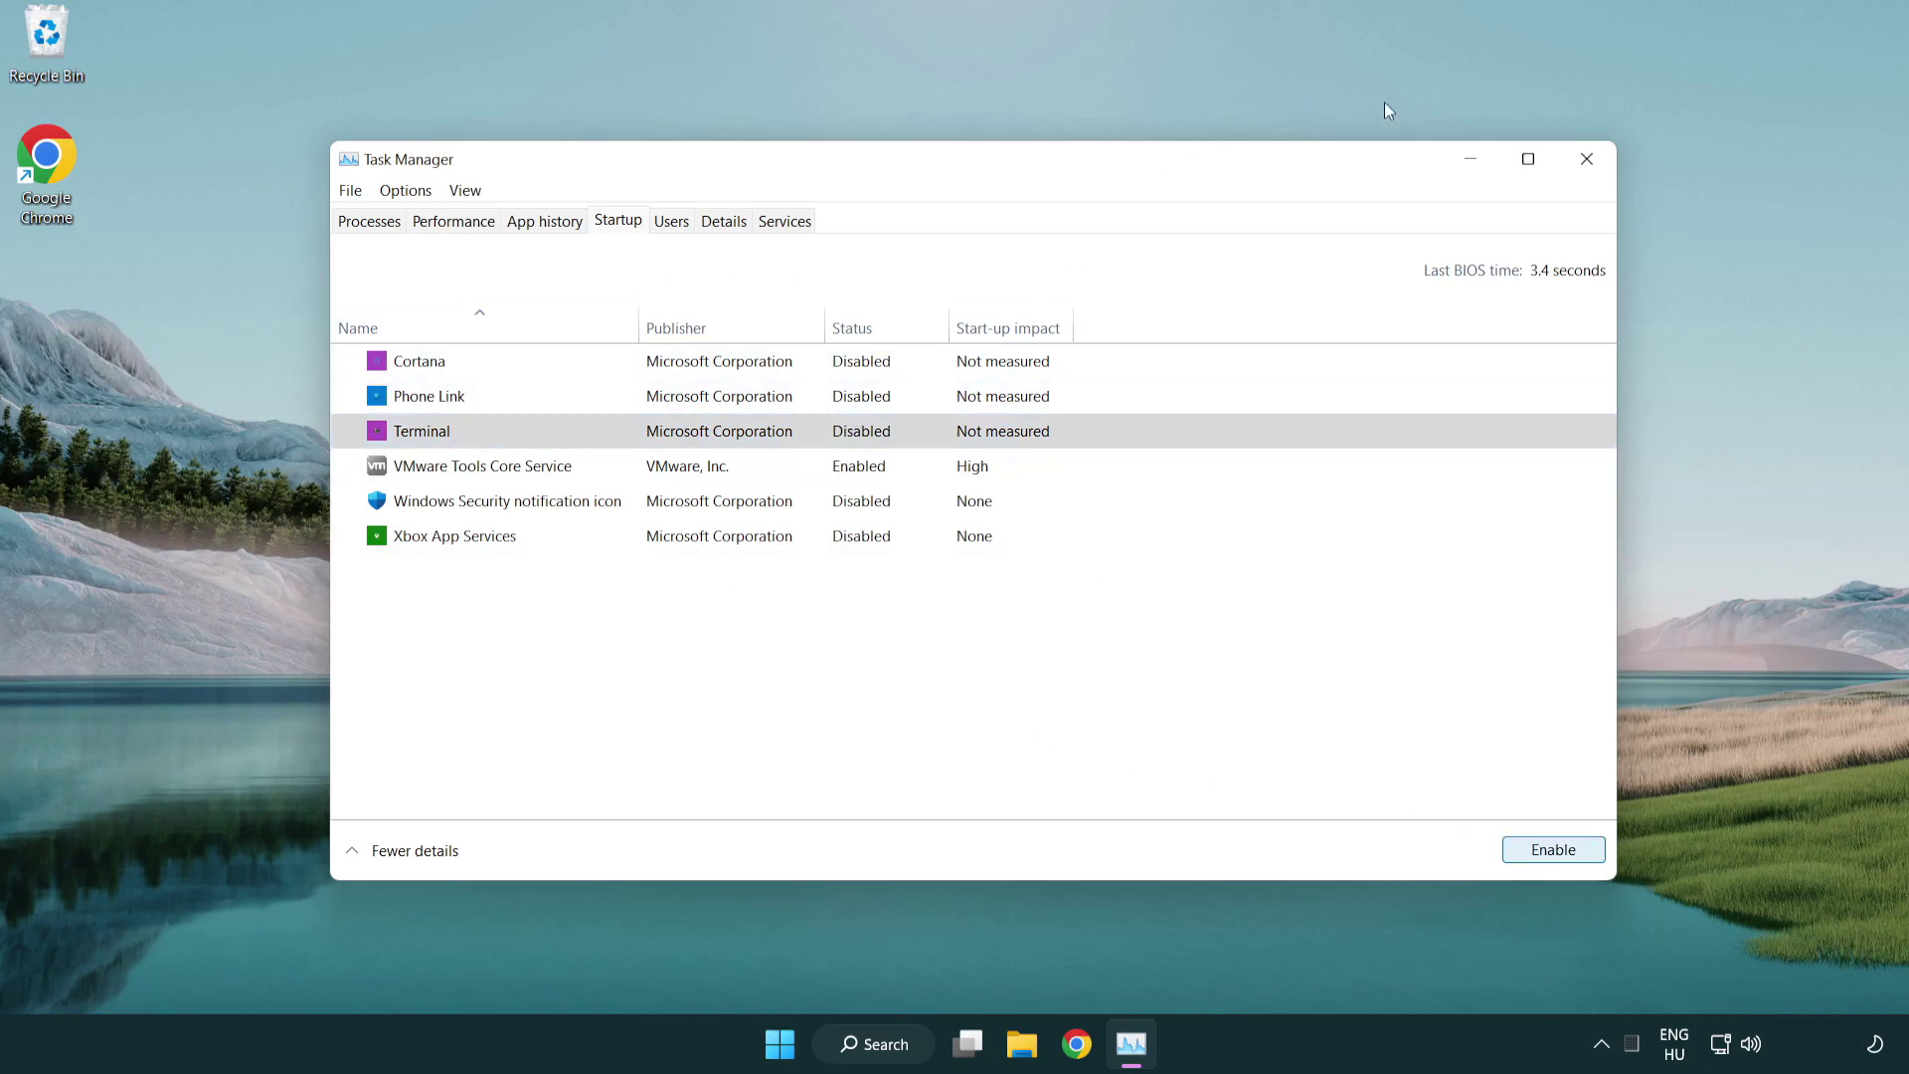
left_click(1595, 169)
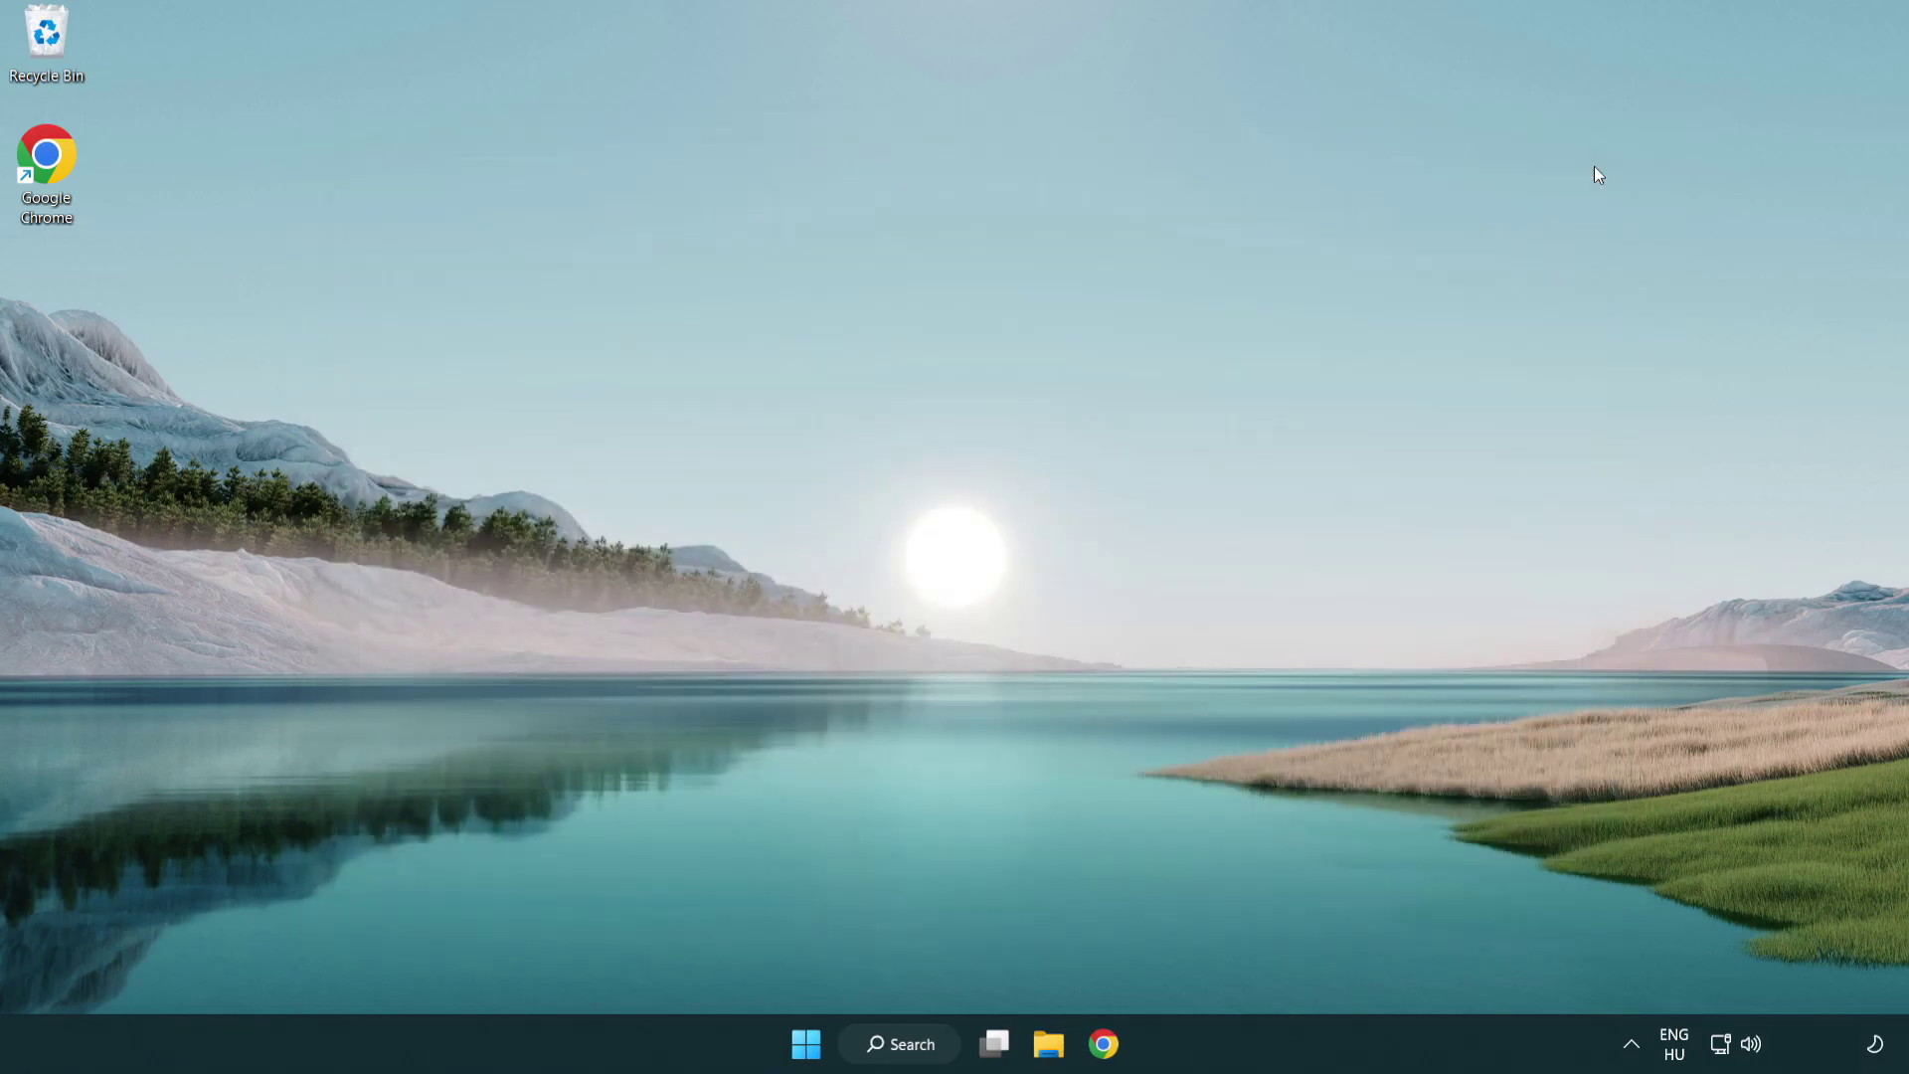
Search Windows for 'update' and open the Windows Update settings page
left_click(901, 1044)
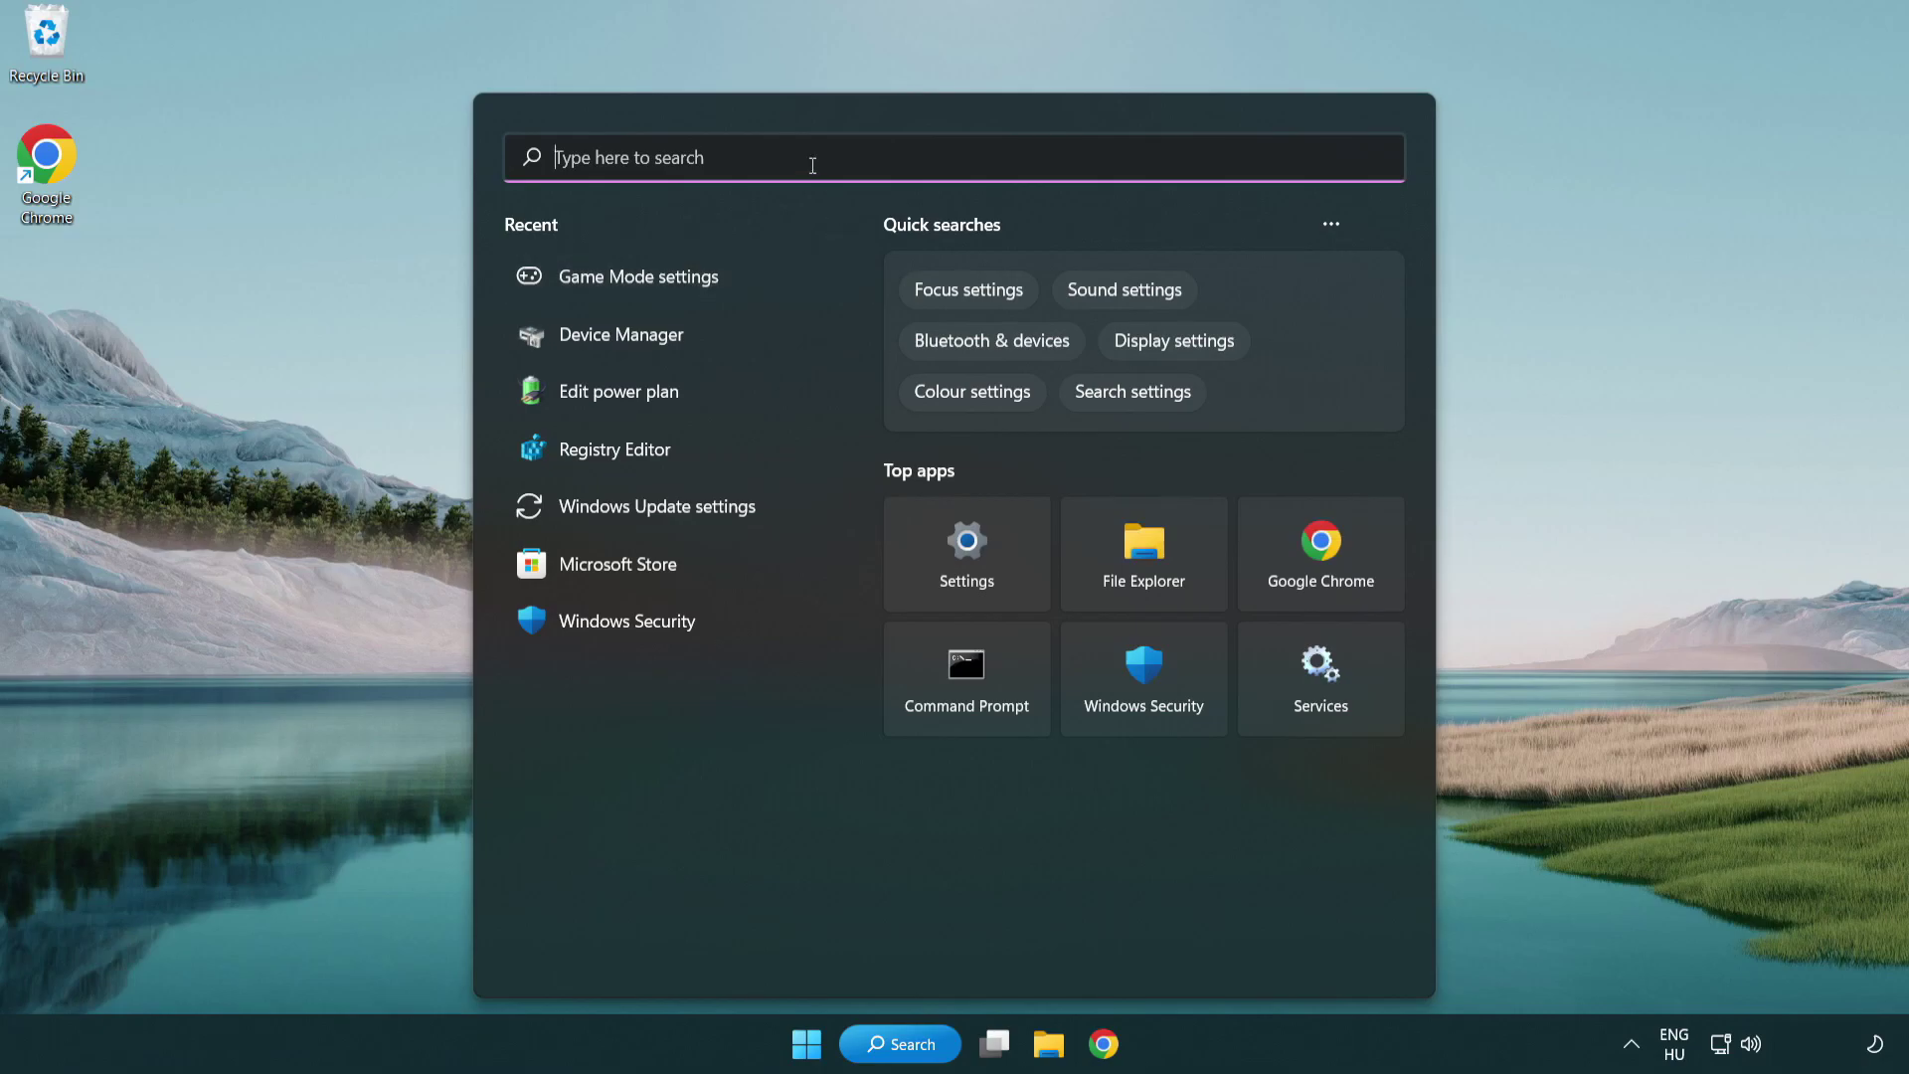
type("update")
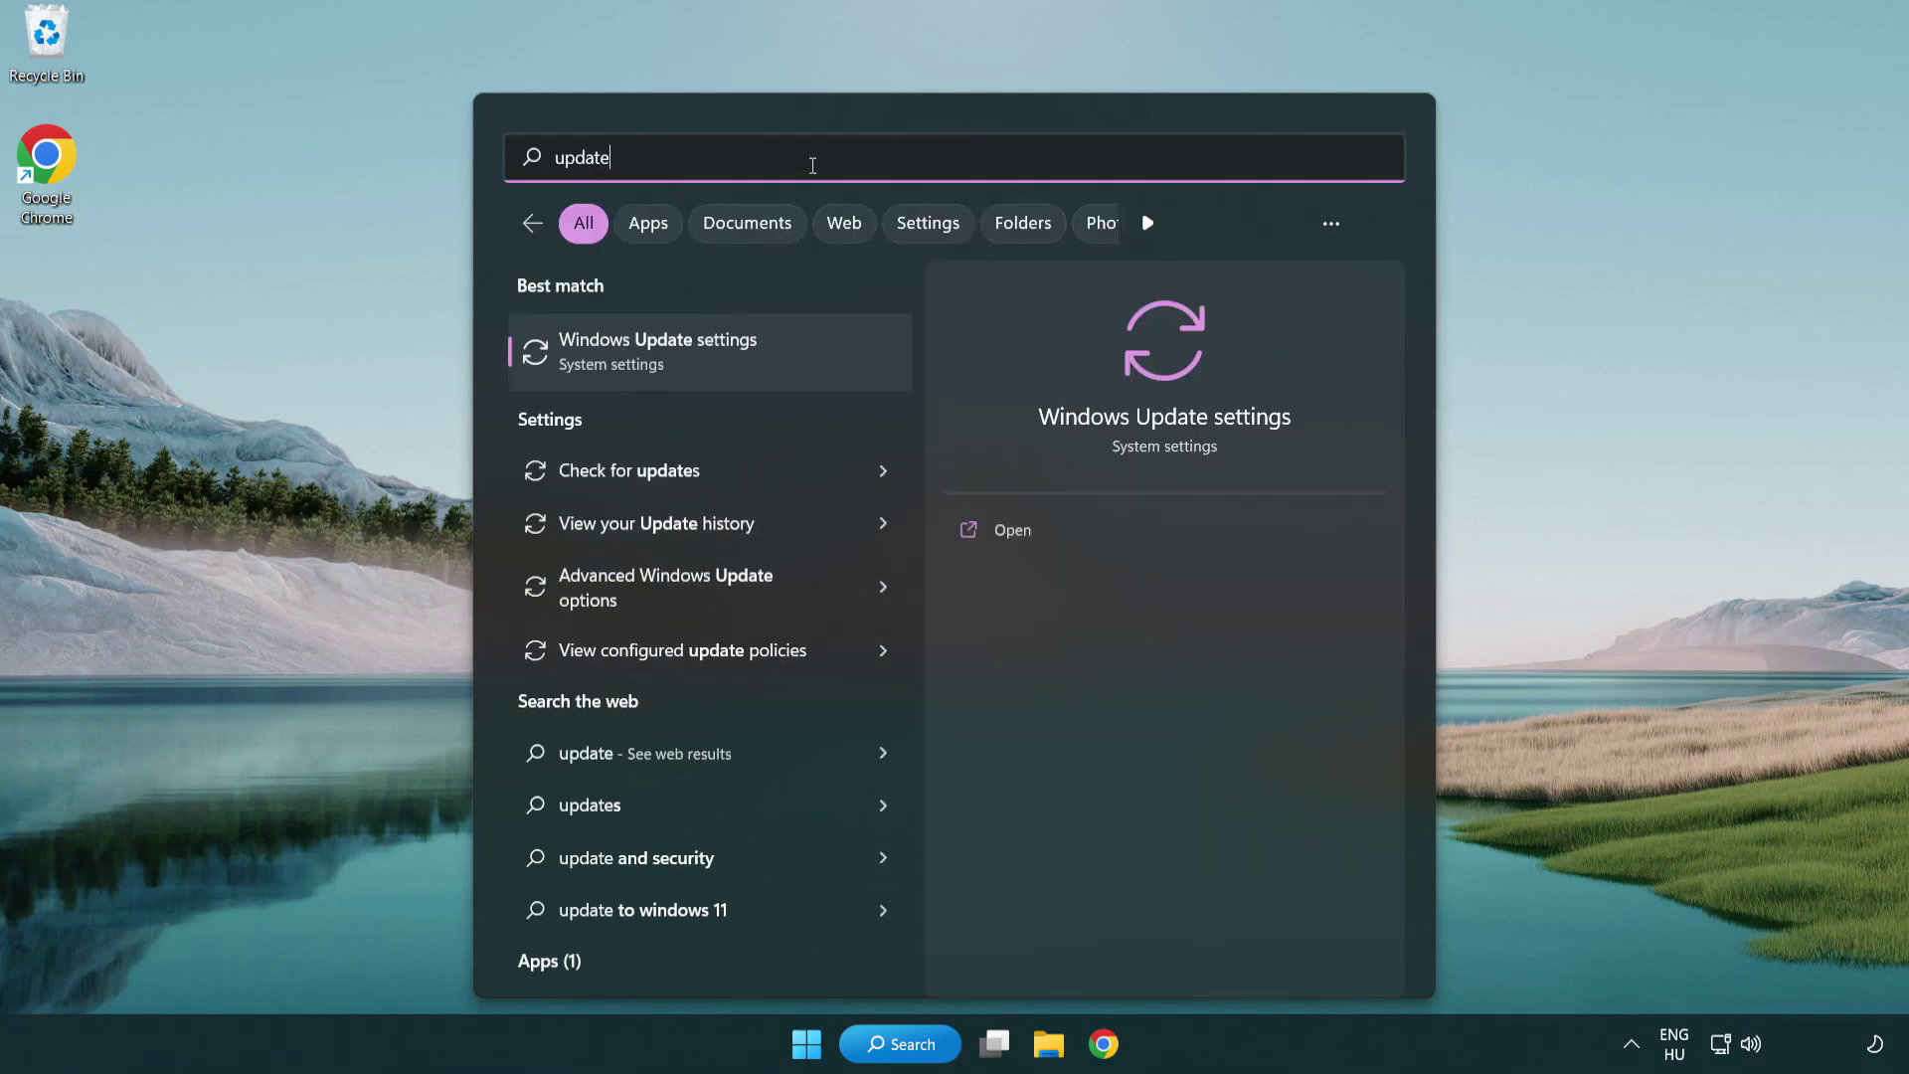
left_click(741, 365)
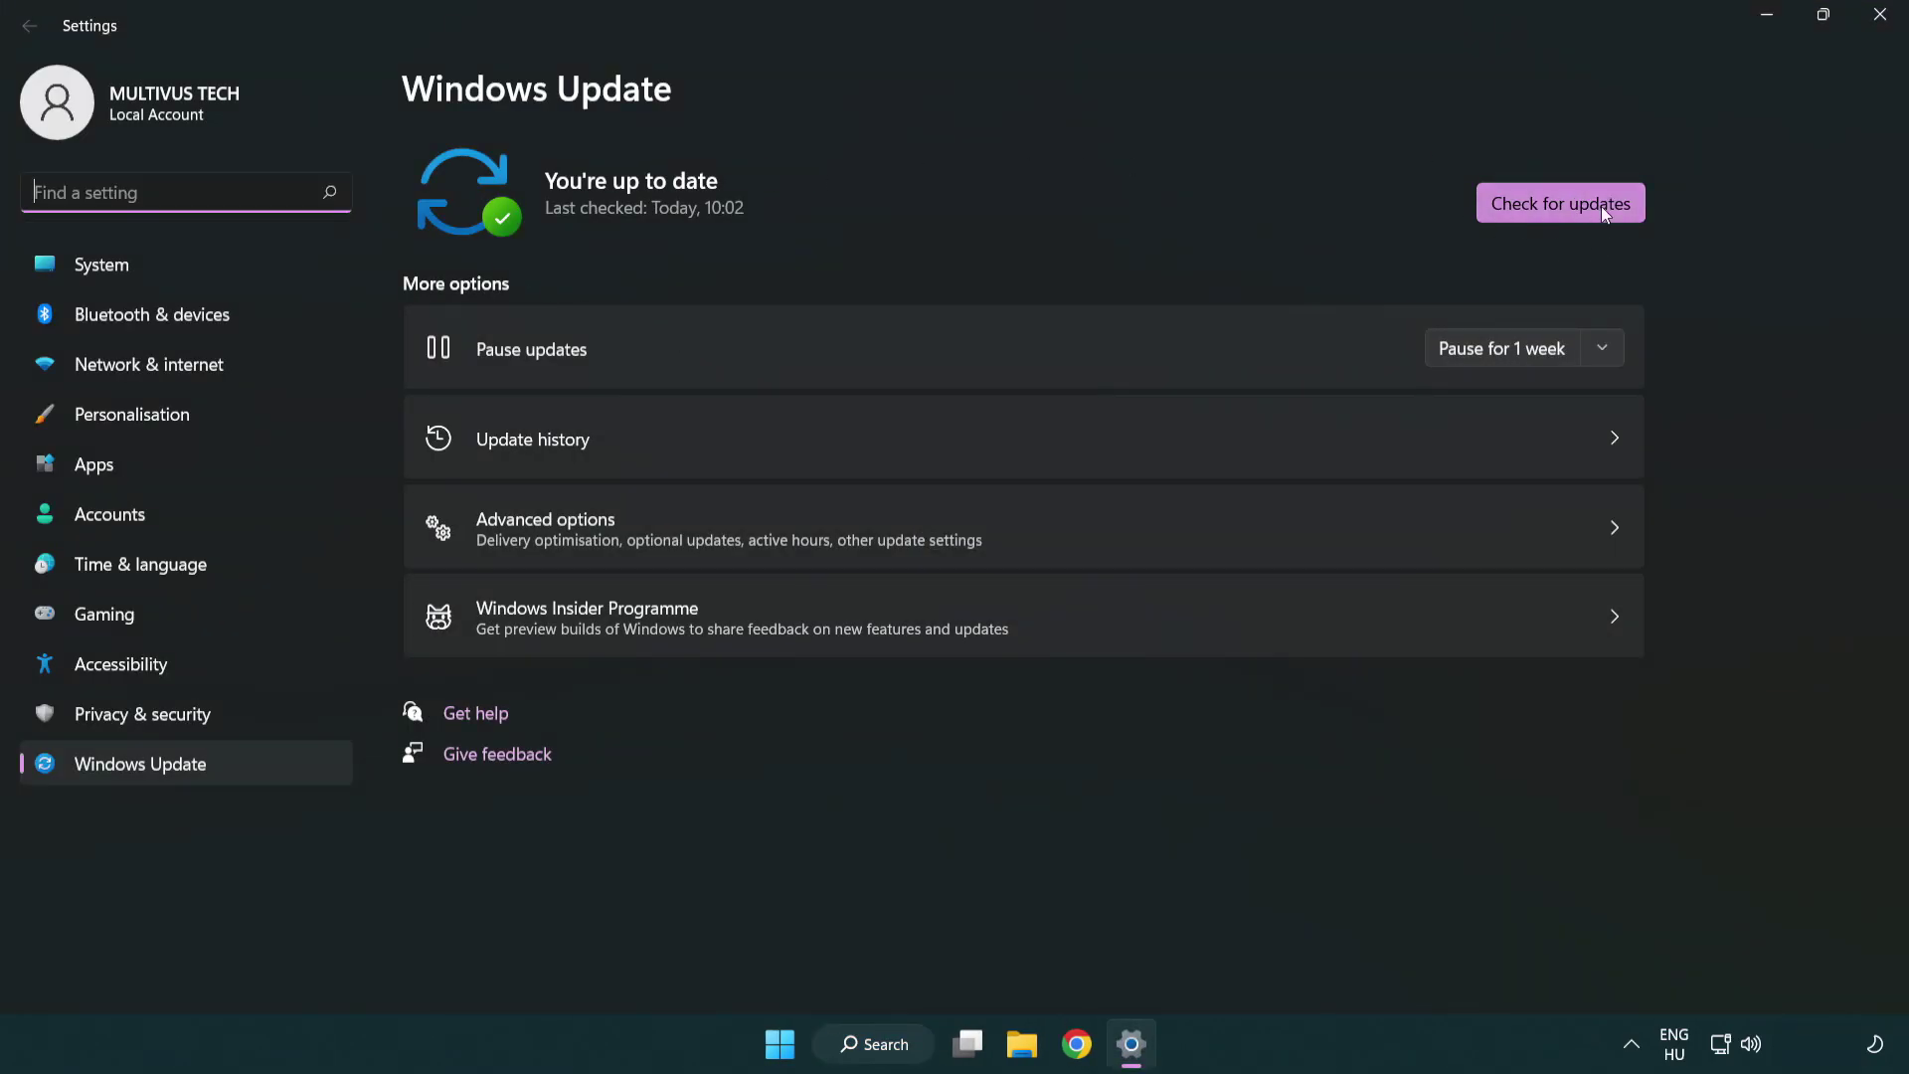
Run Check for updates until it reports 'You're up to date', then close Settings
left_click(1572, 204)
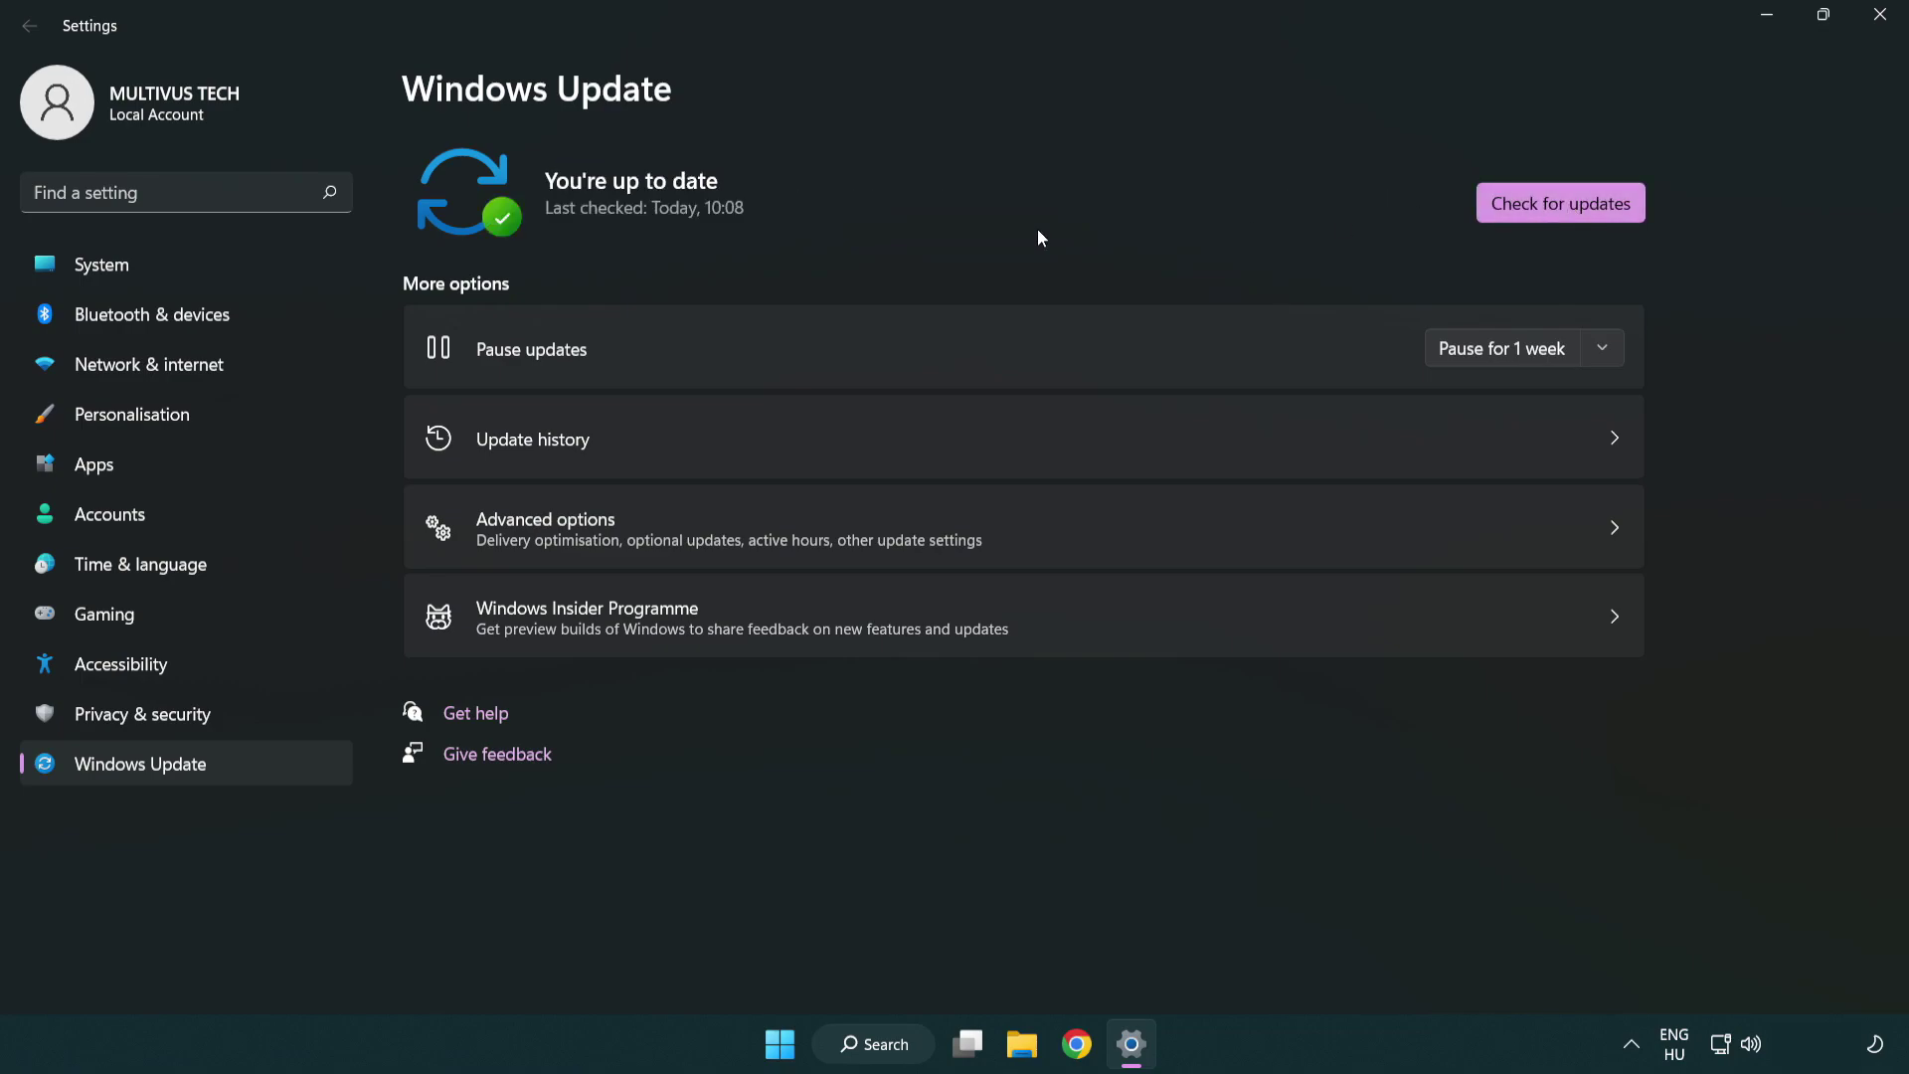
left_click(1884, 29)
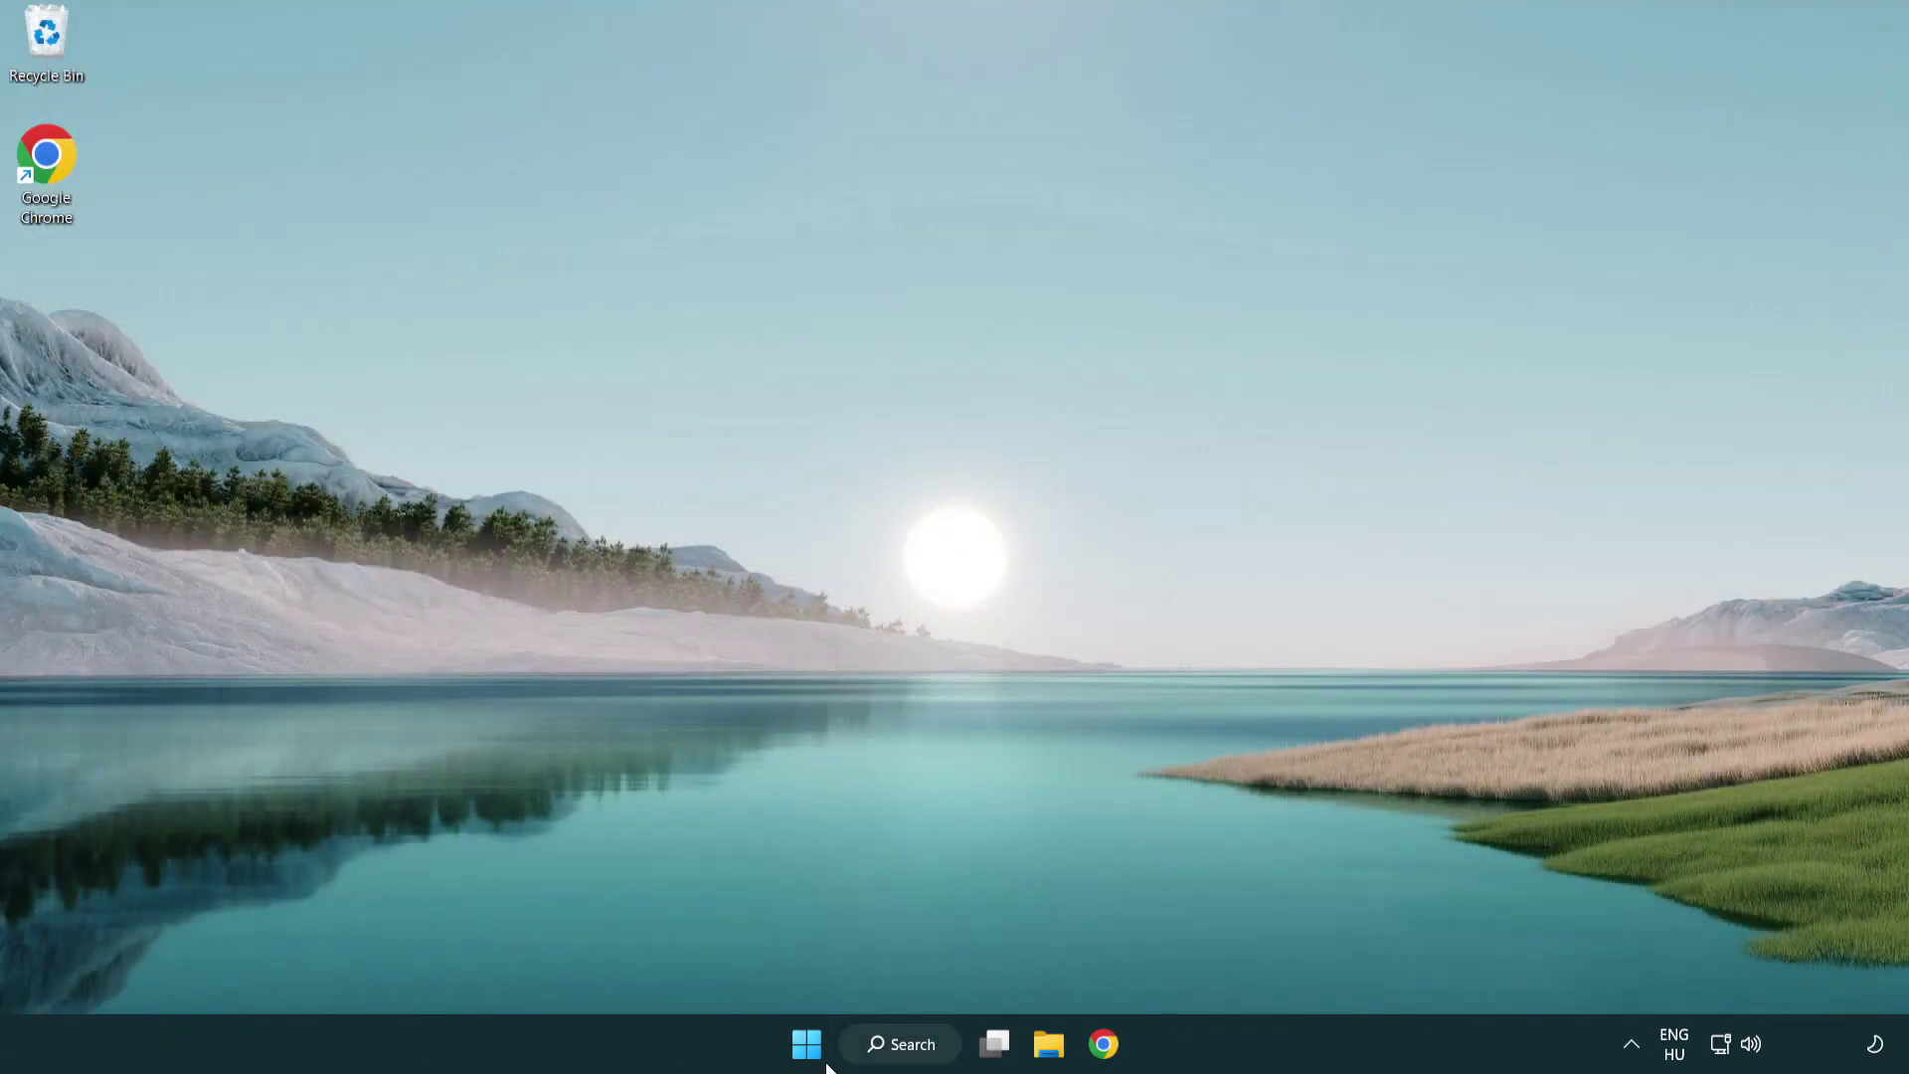
Search Windows for 'regedit' to bring up Registry Editor
left_click(899, 1046)
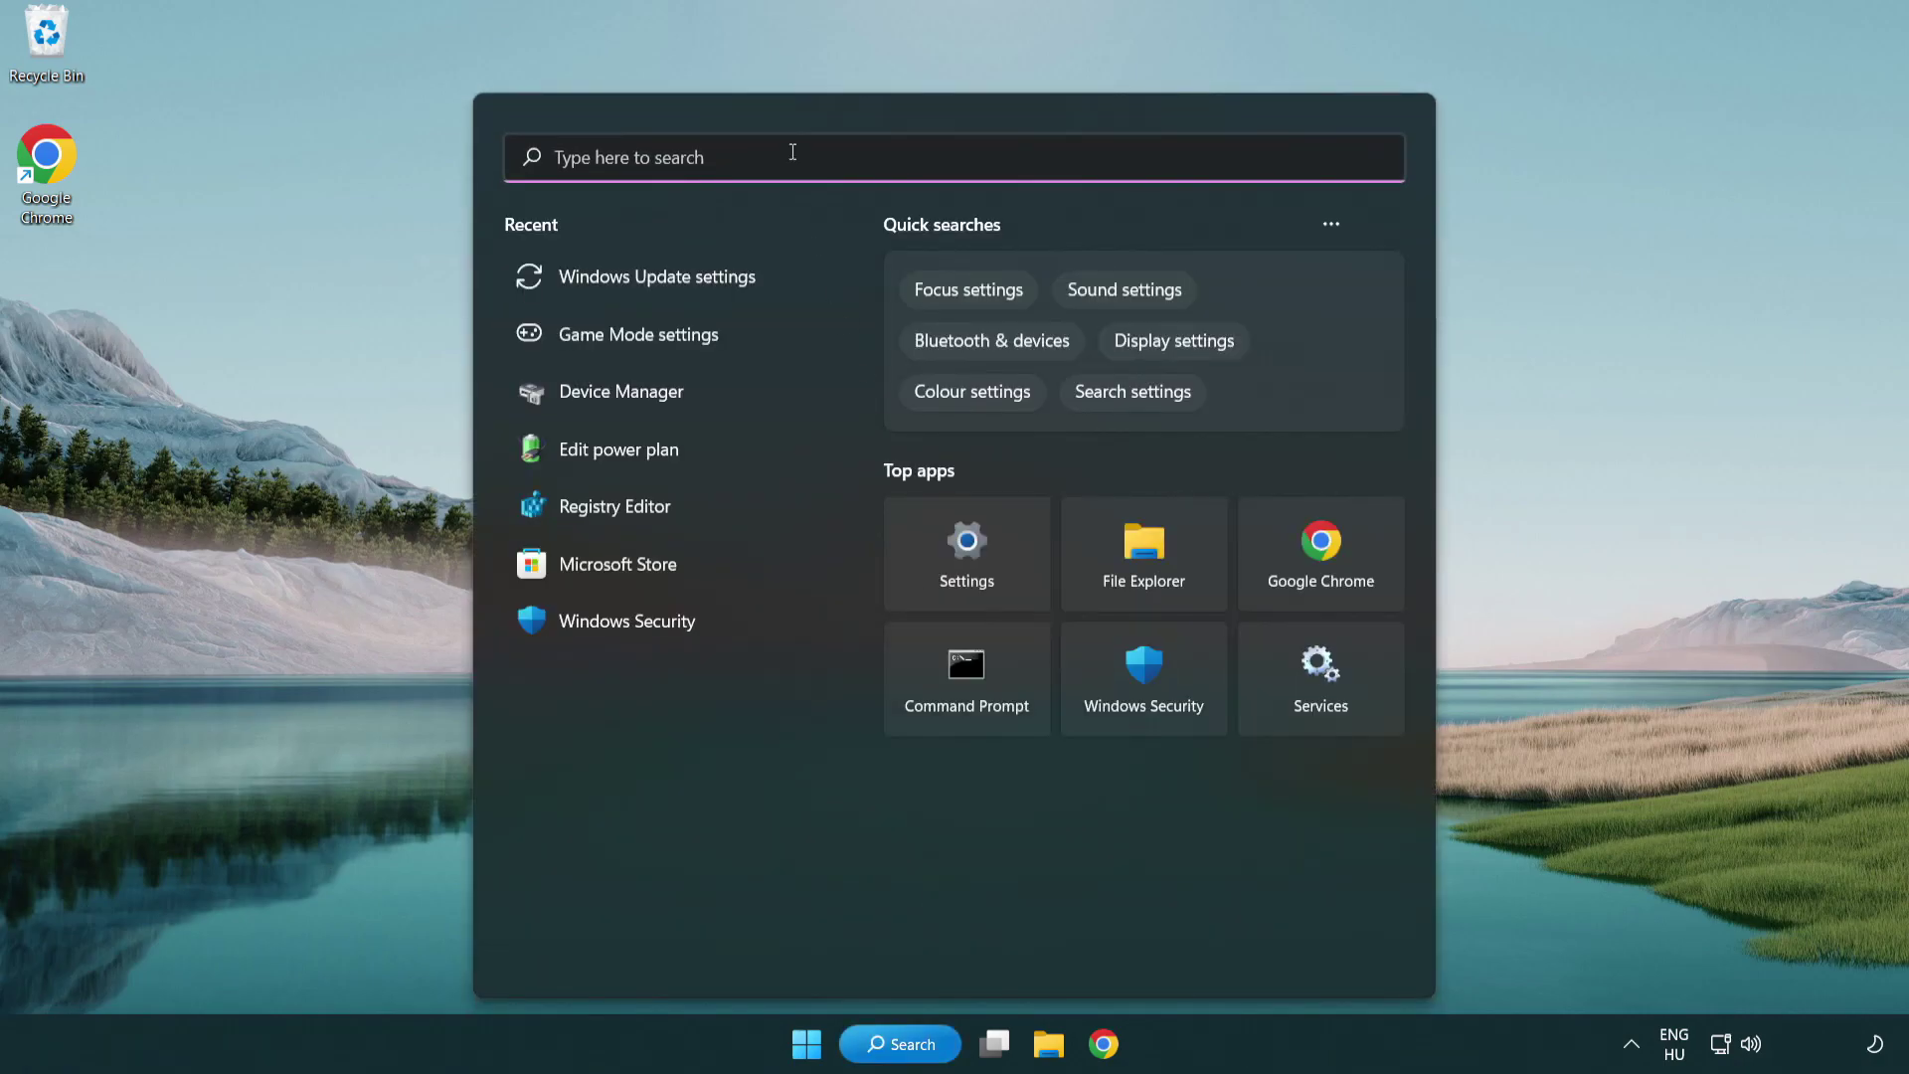
type("regedit")
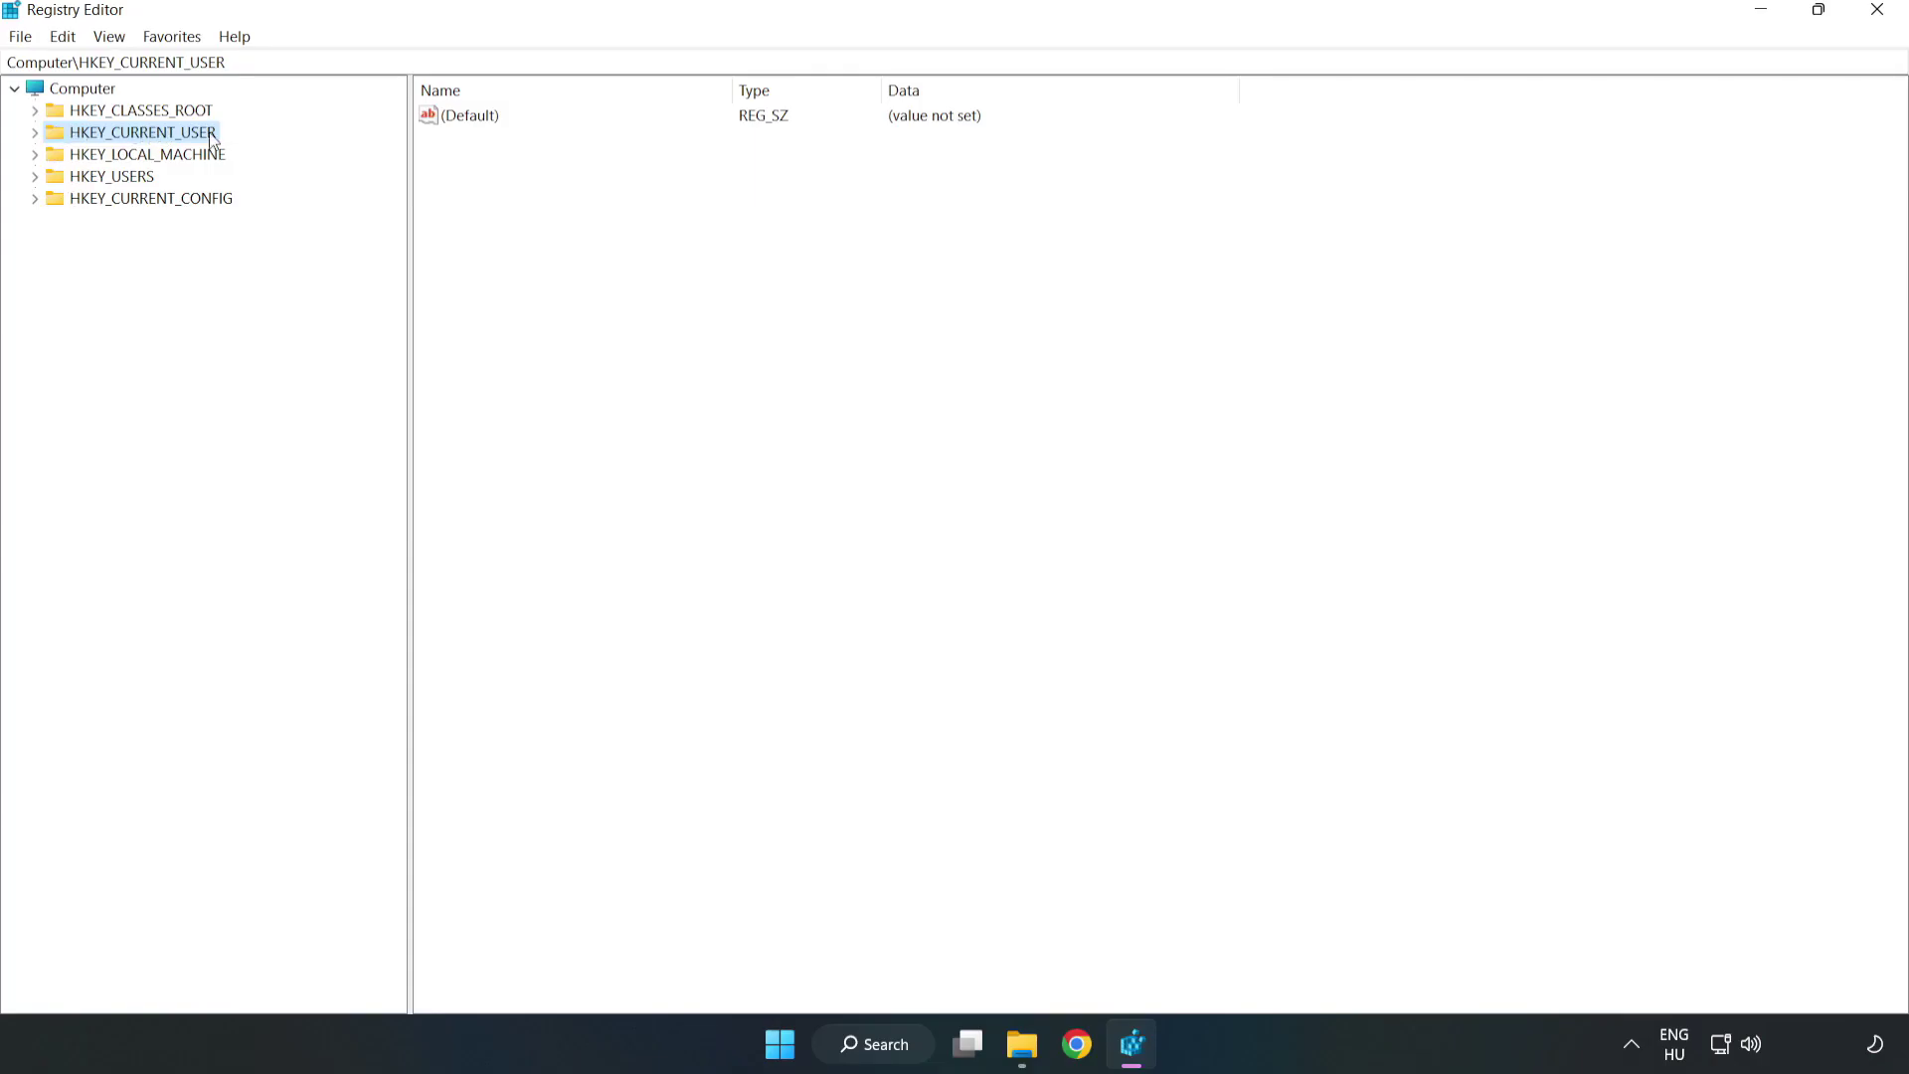
Navigate the registry tree to HKEY_CURRENT_USER\System\GameConfigStore
left_click(36, 133)
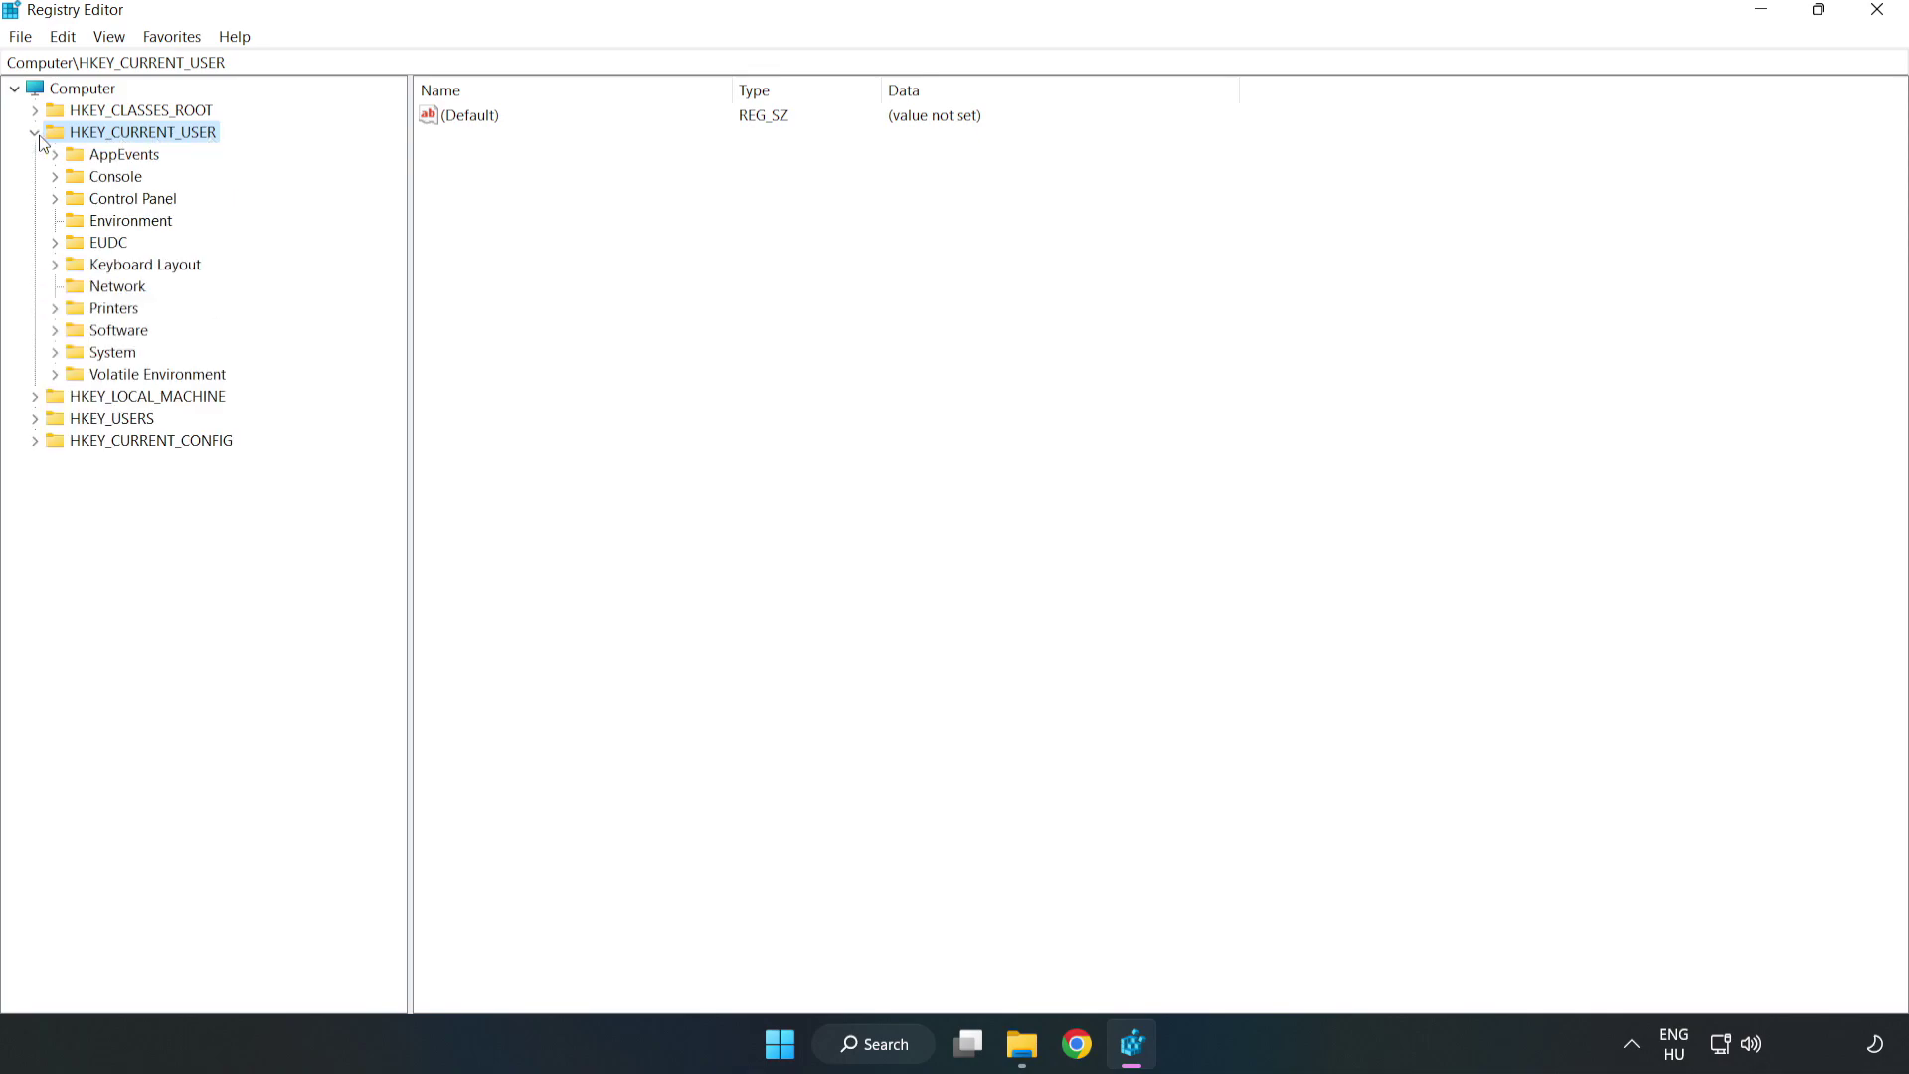
left_click(55, 353)
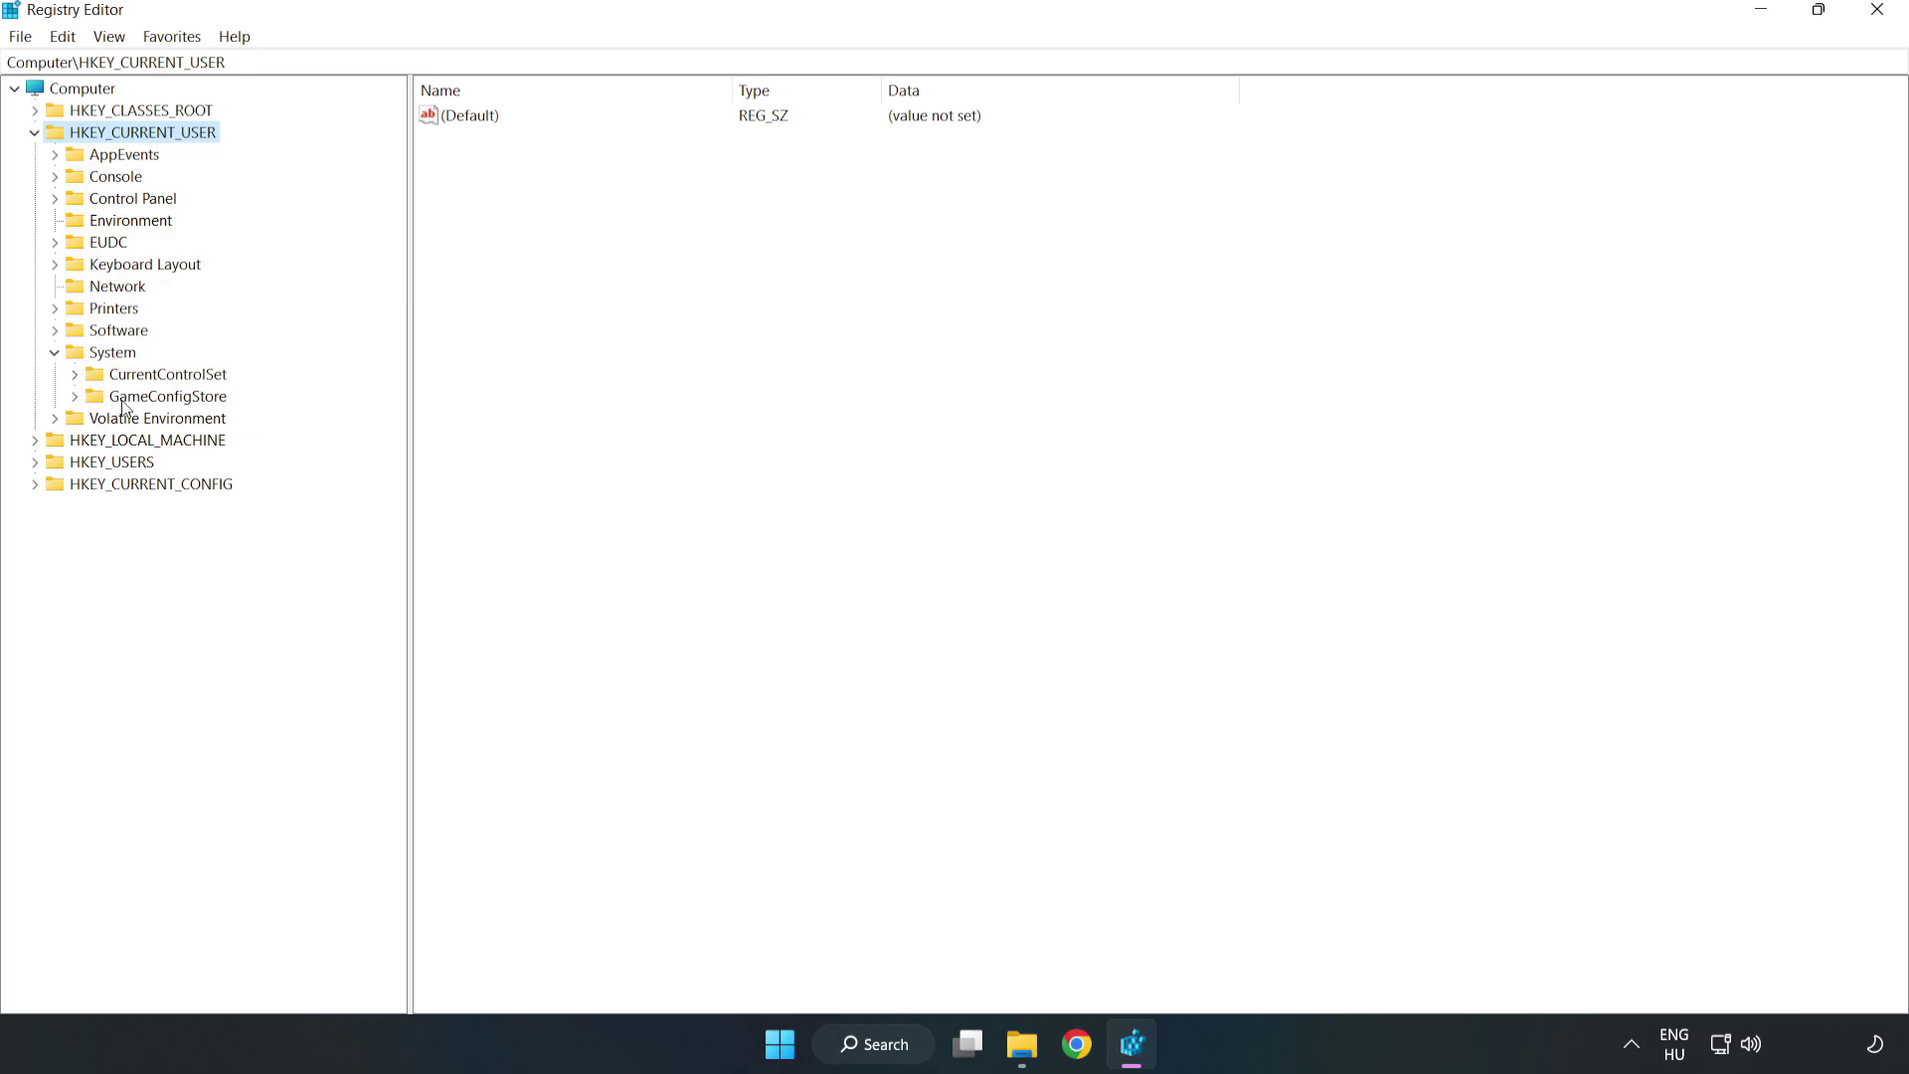
left_click(159, 402)
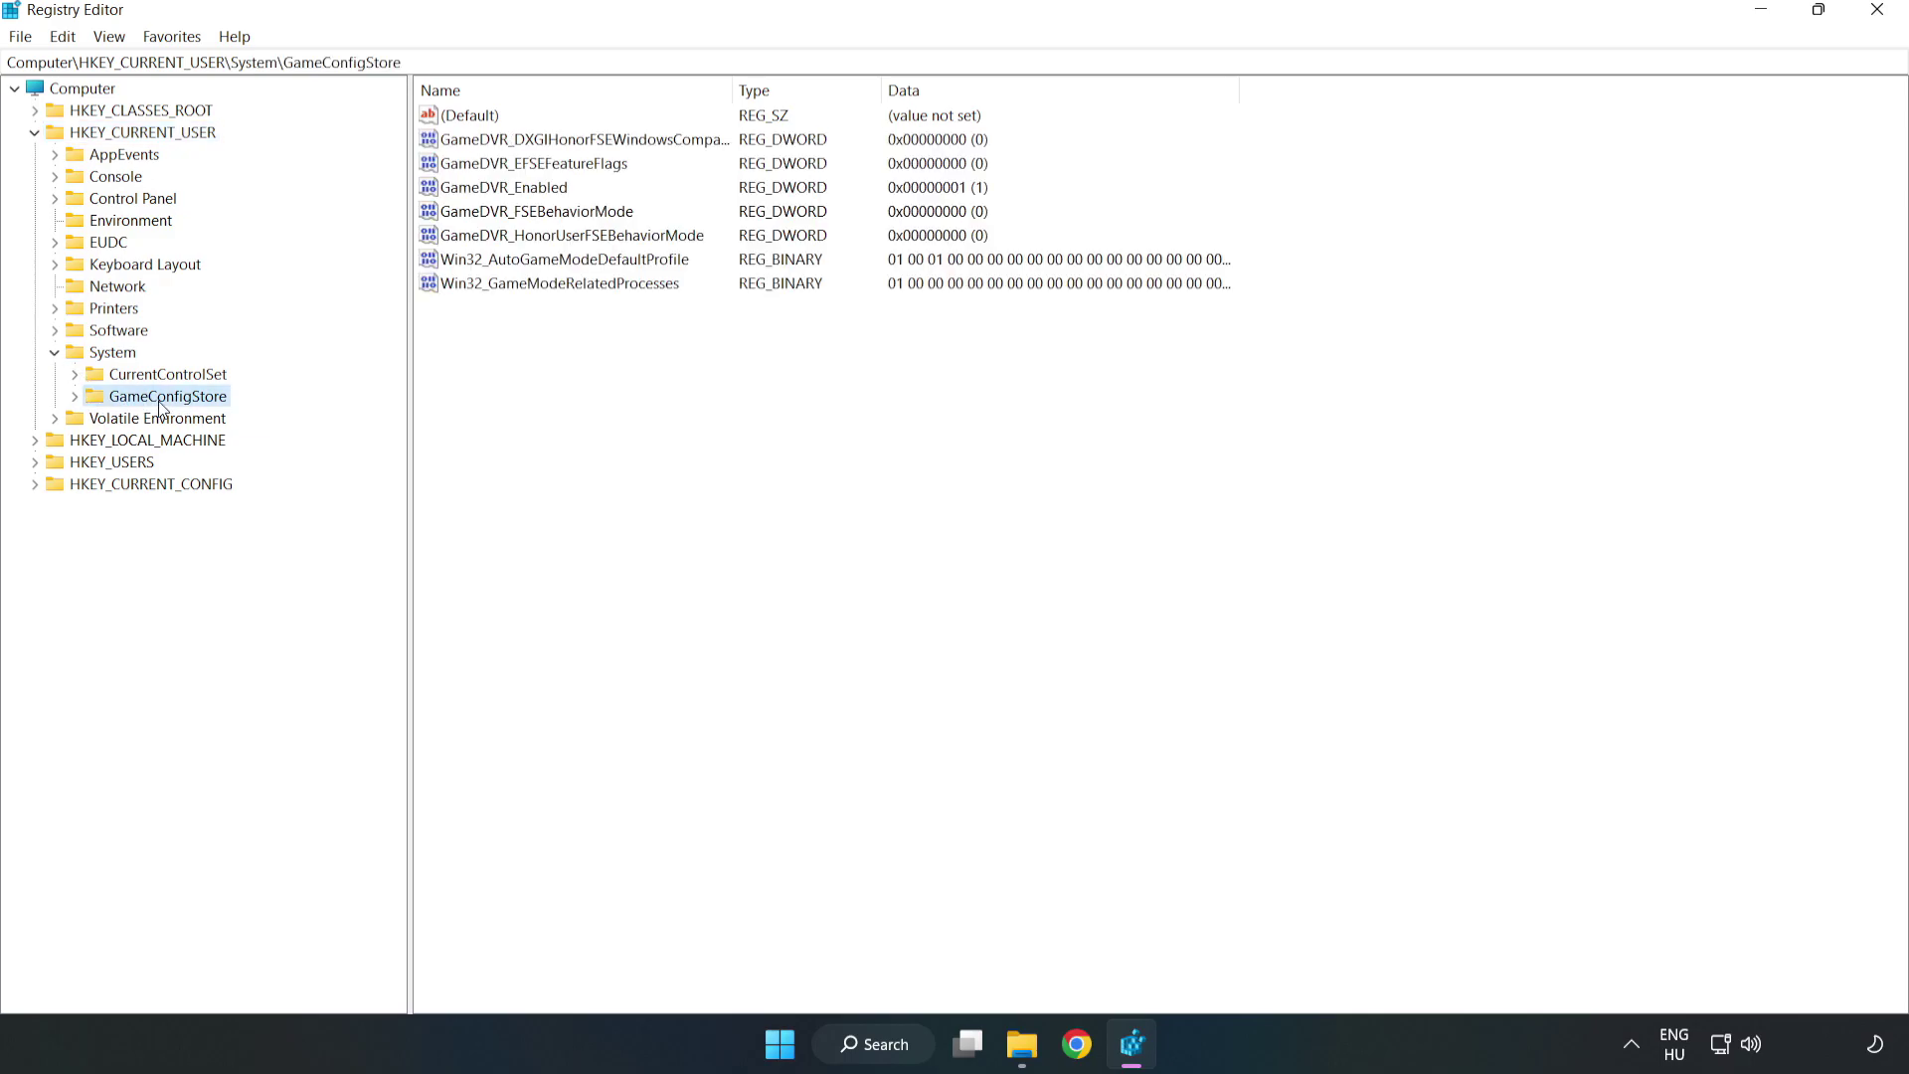
Change GameDVR_Enabled from 1 to 0, then collapse the HKEY_CURRENT_USER branch
left_click(464, 198)
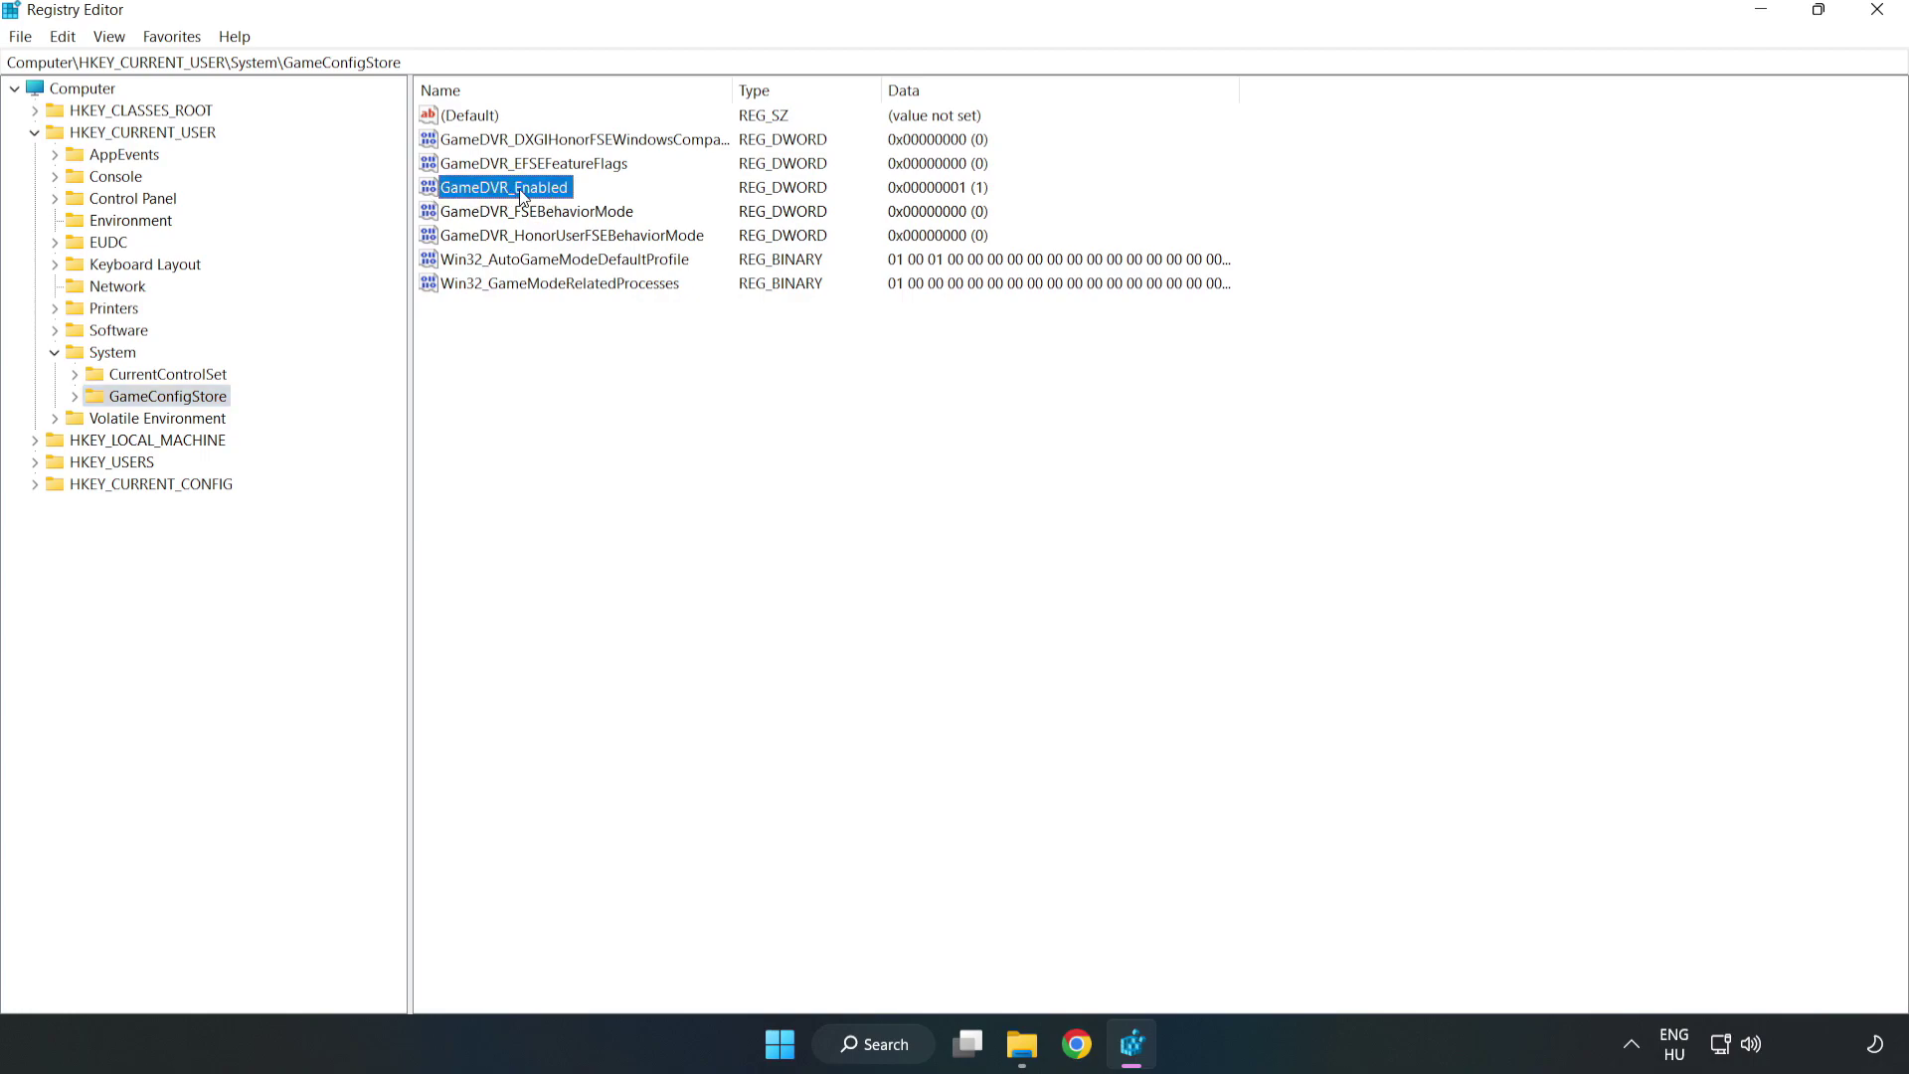
right_click(521, 198)
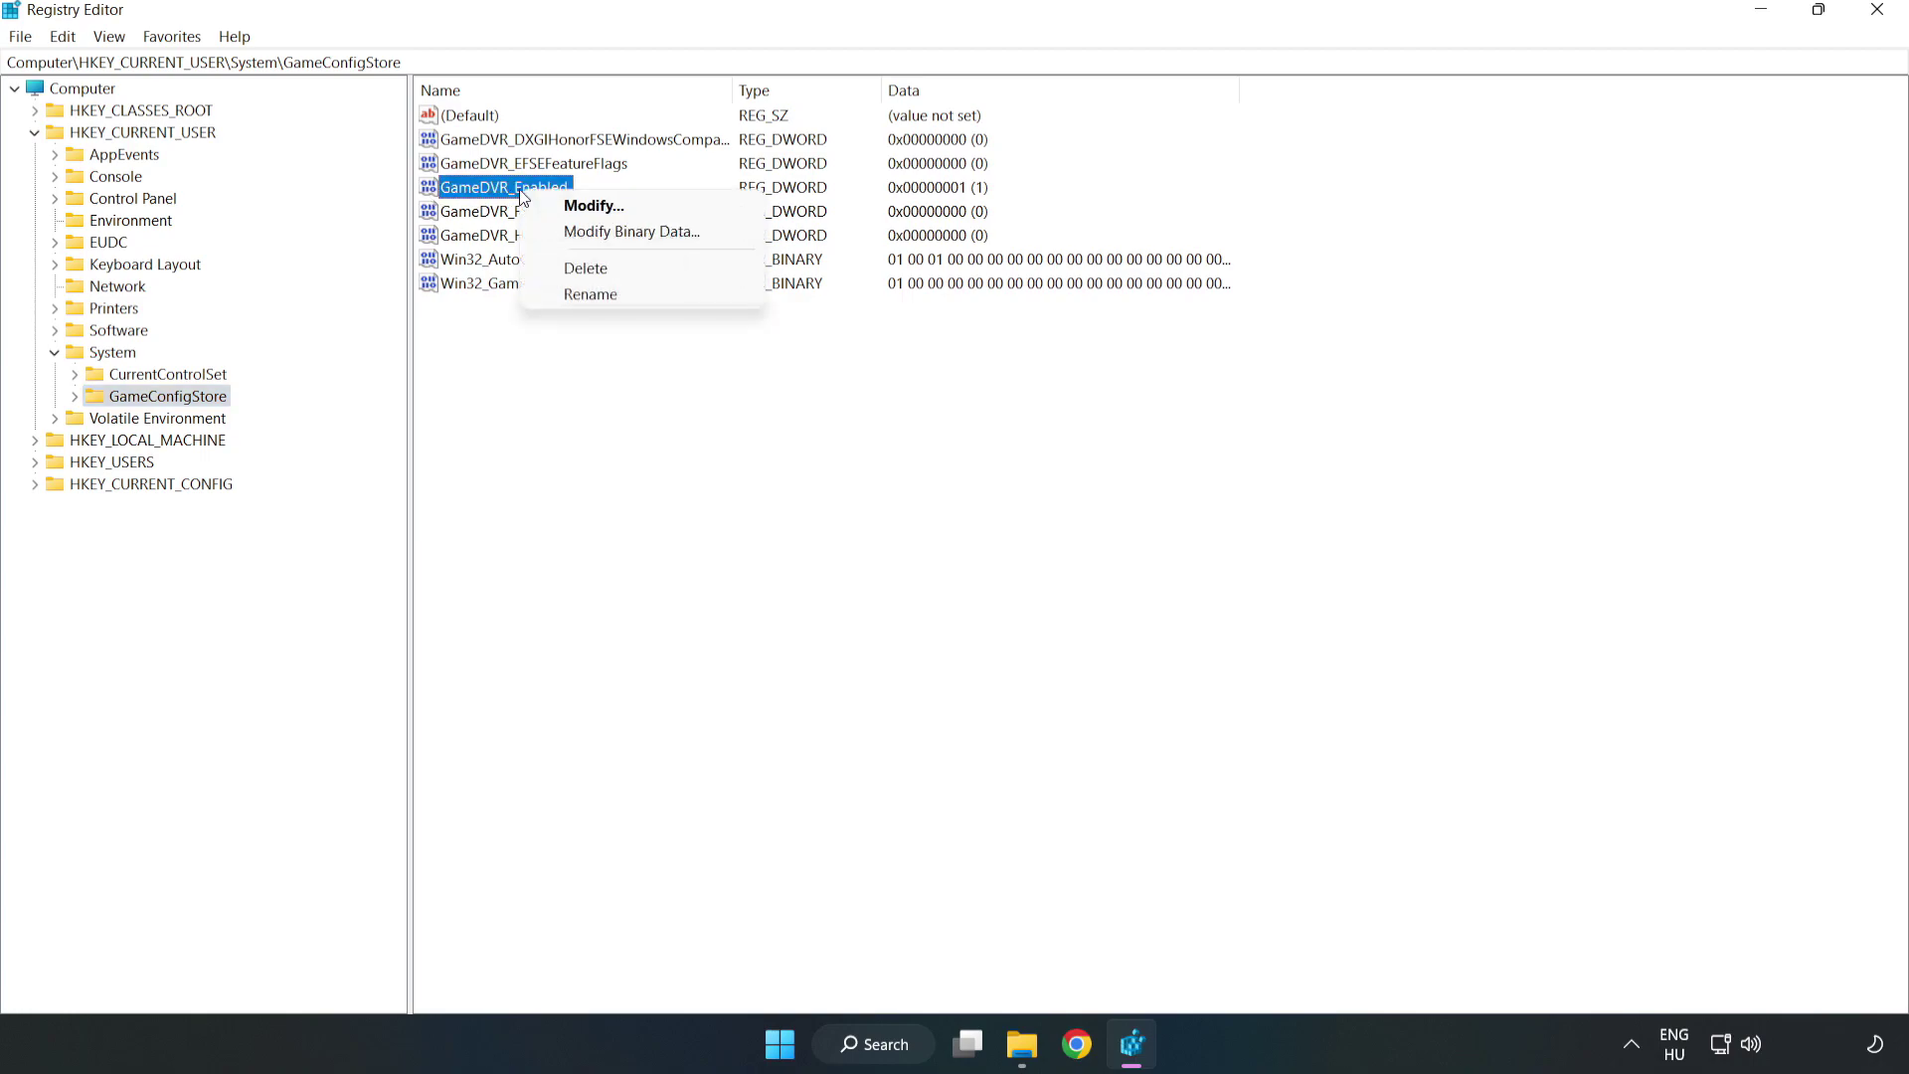
left_click(609, 209)
left_click_drag(487, 186, 1070, 408)
left_click(797, 520)
left_click_drag(797, 520, 661, 492)
type("0")
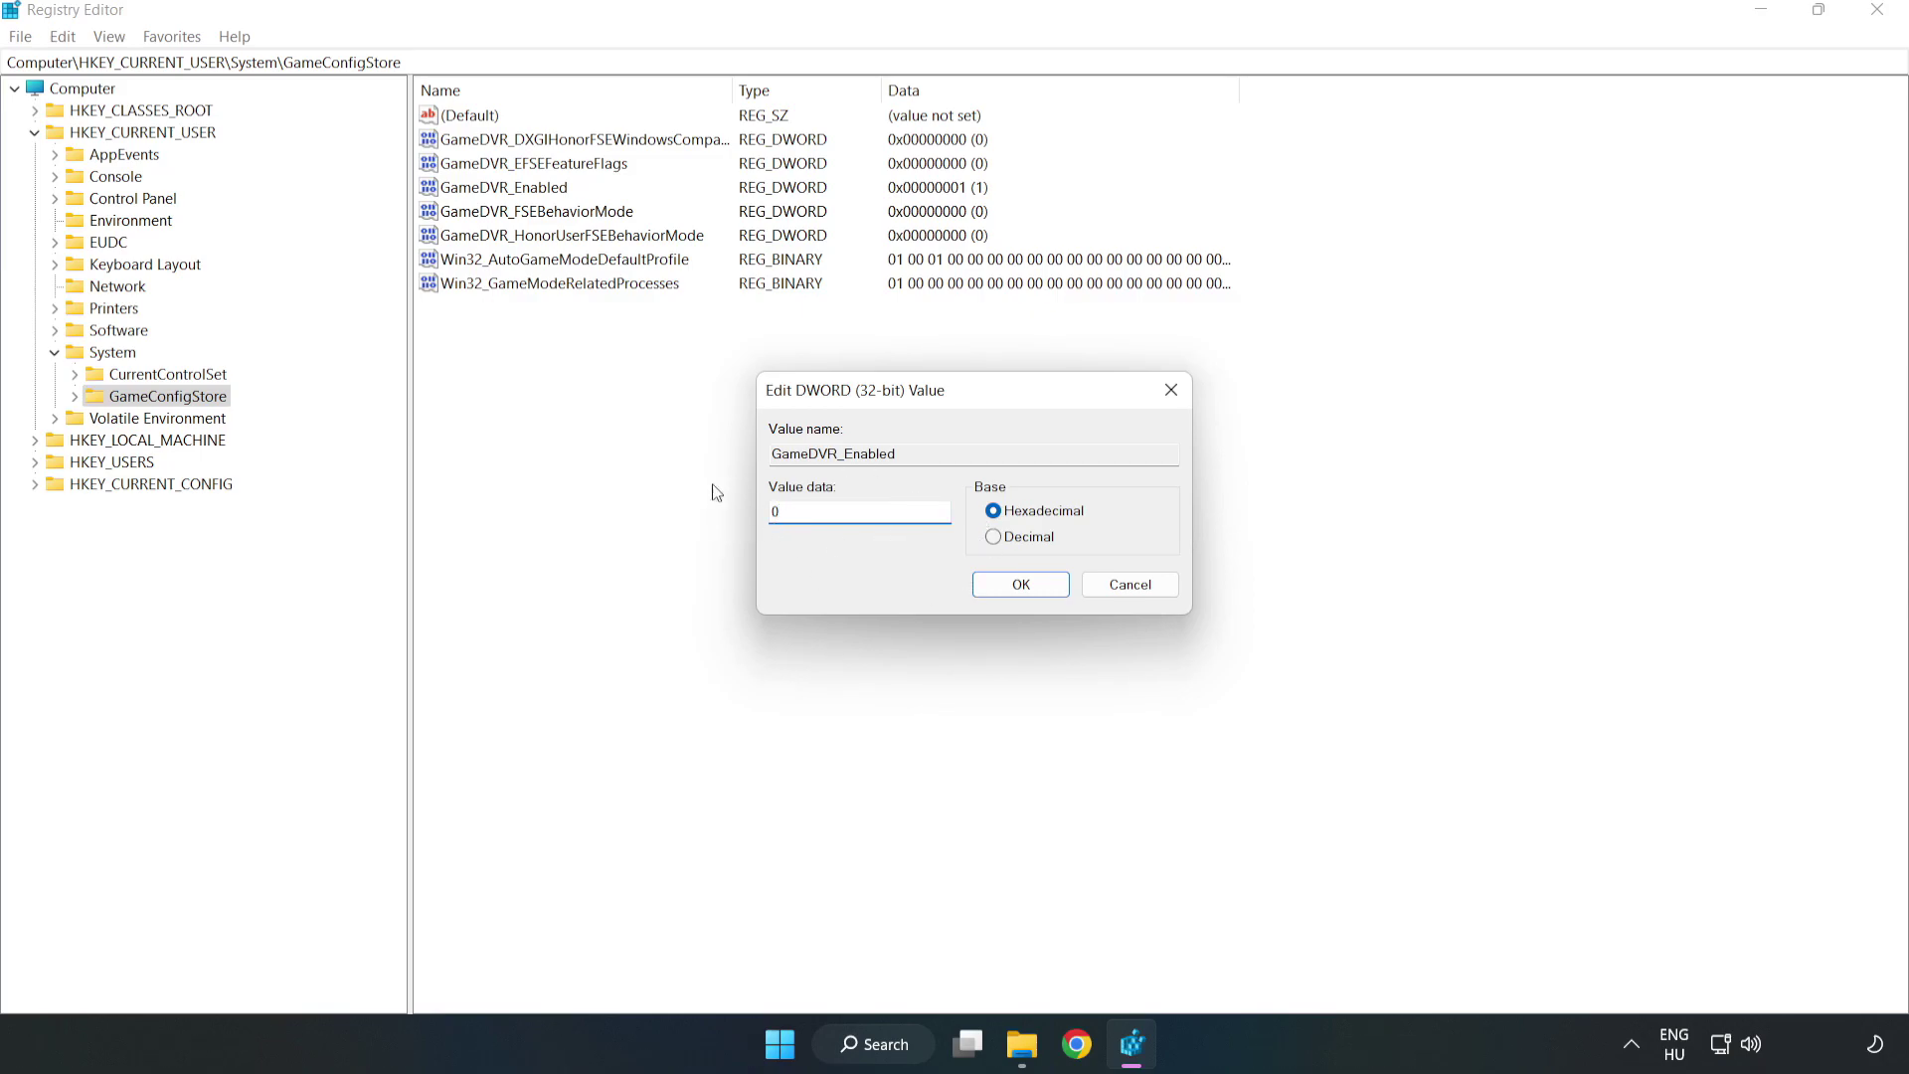
left_click(1022, 593)
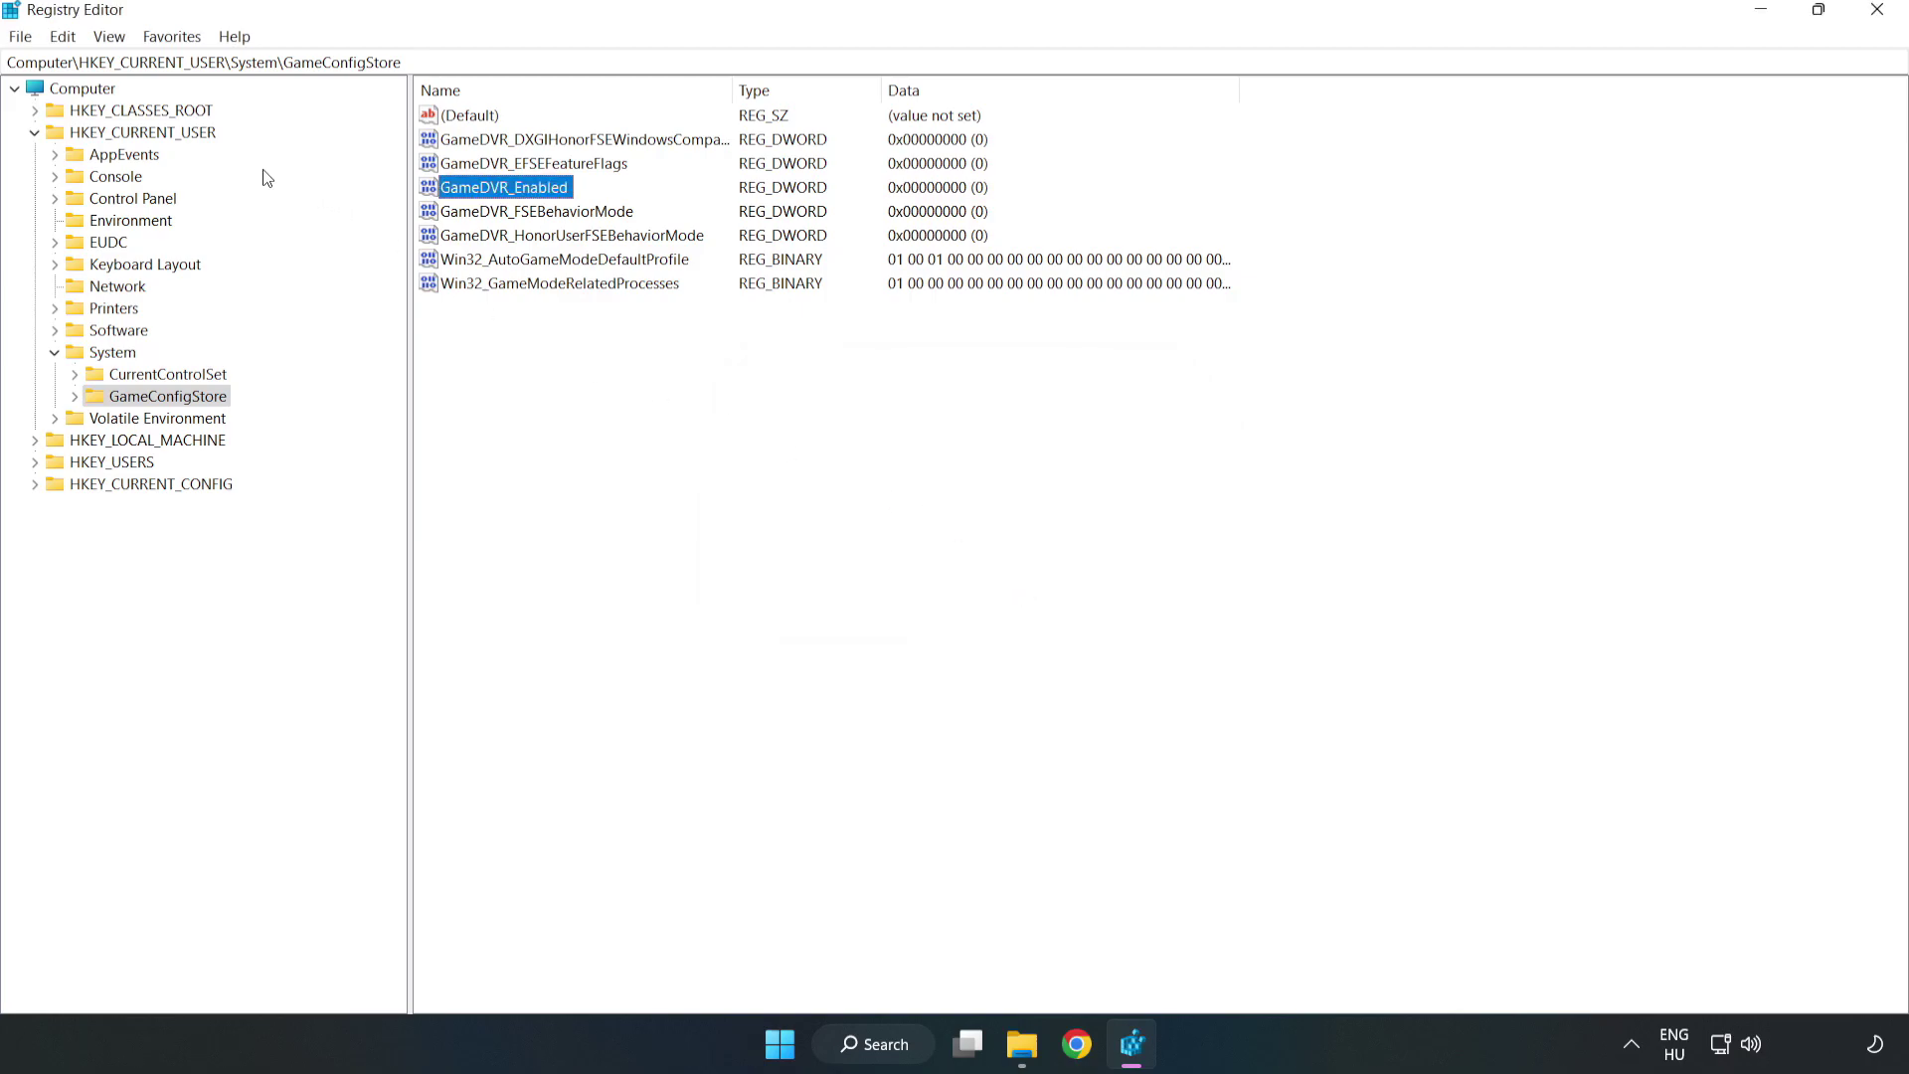
left_click(35, 132)
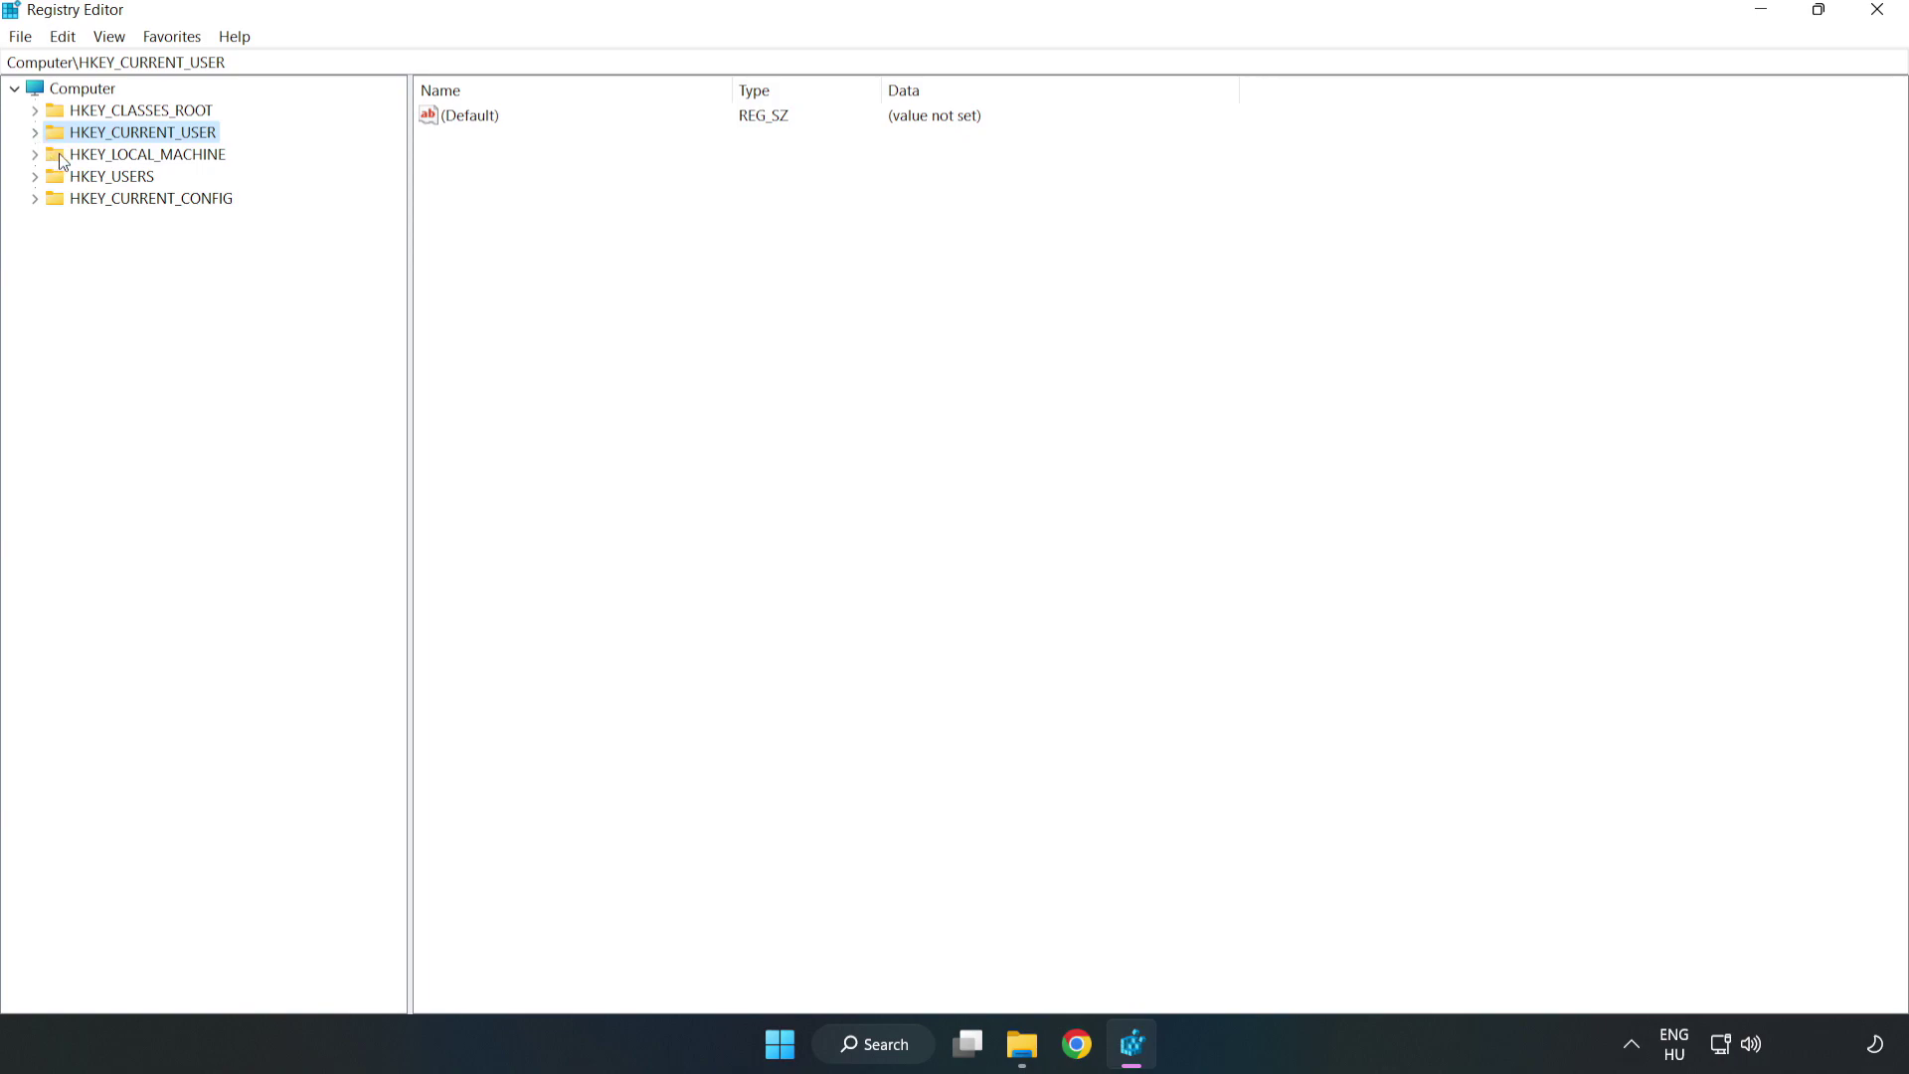
Expand HKLM\SOFTWARE\Microsoft\PolicyManager\default\ApplicationManagement and select the AllowGameDVR key
double_click(45, 157)
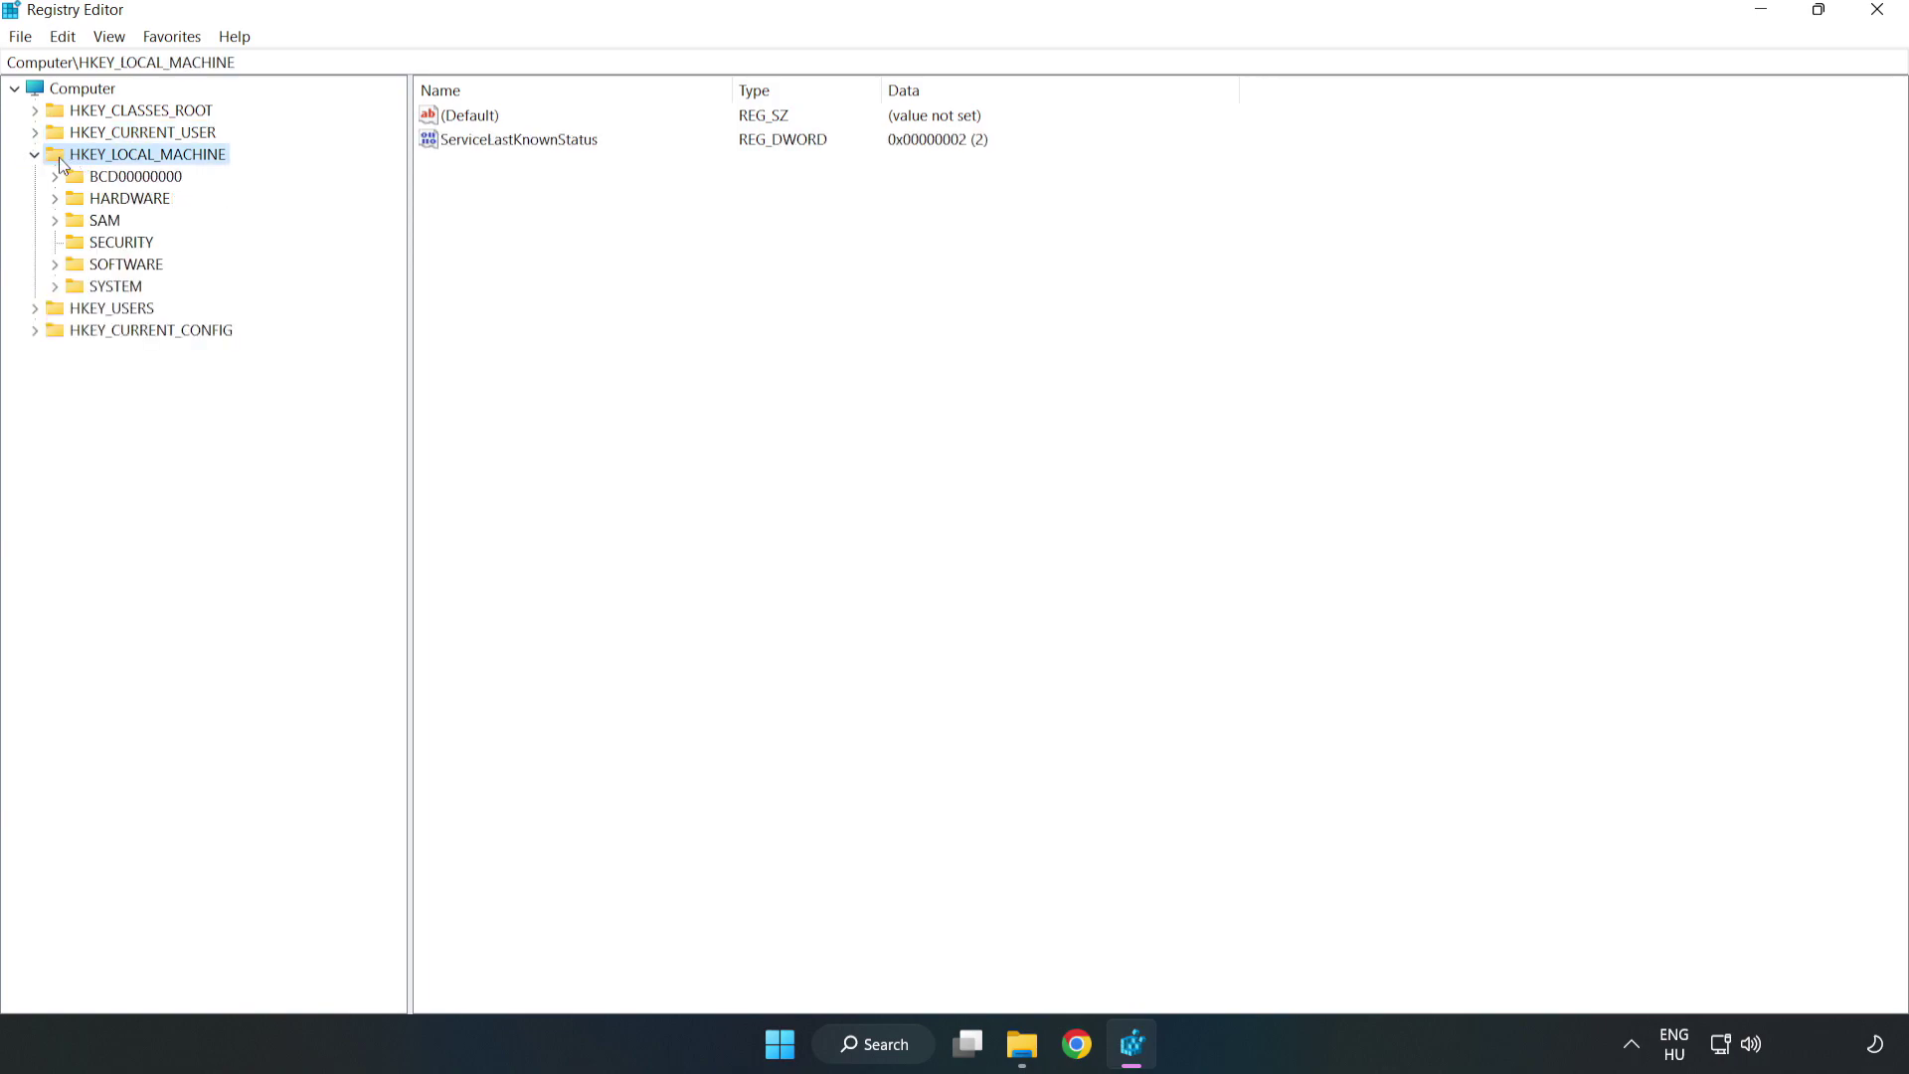
left_click(54, 265)
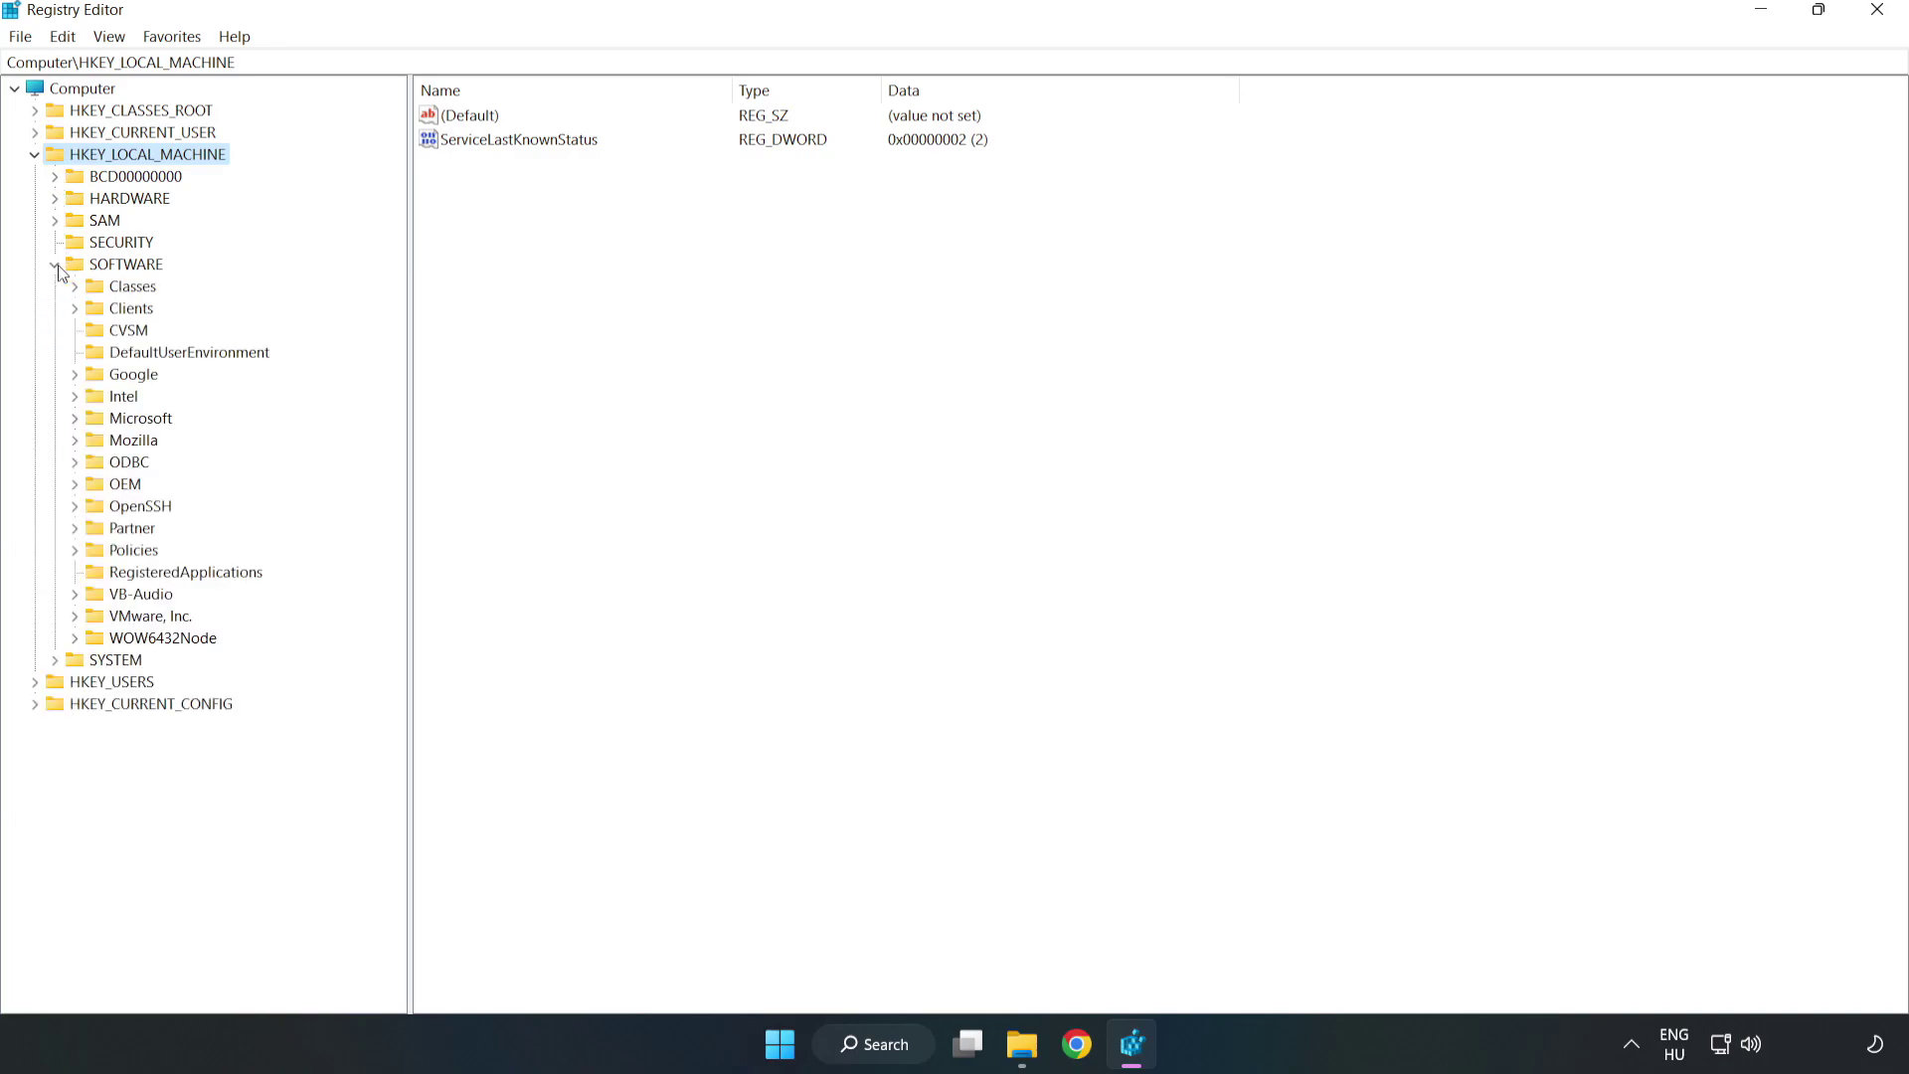
left_click(76, 421)
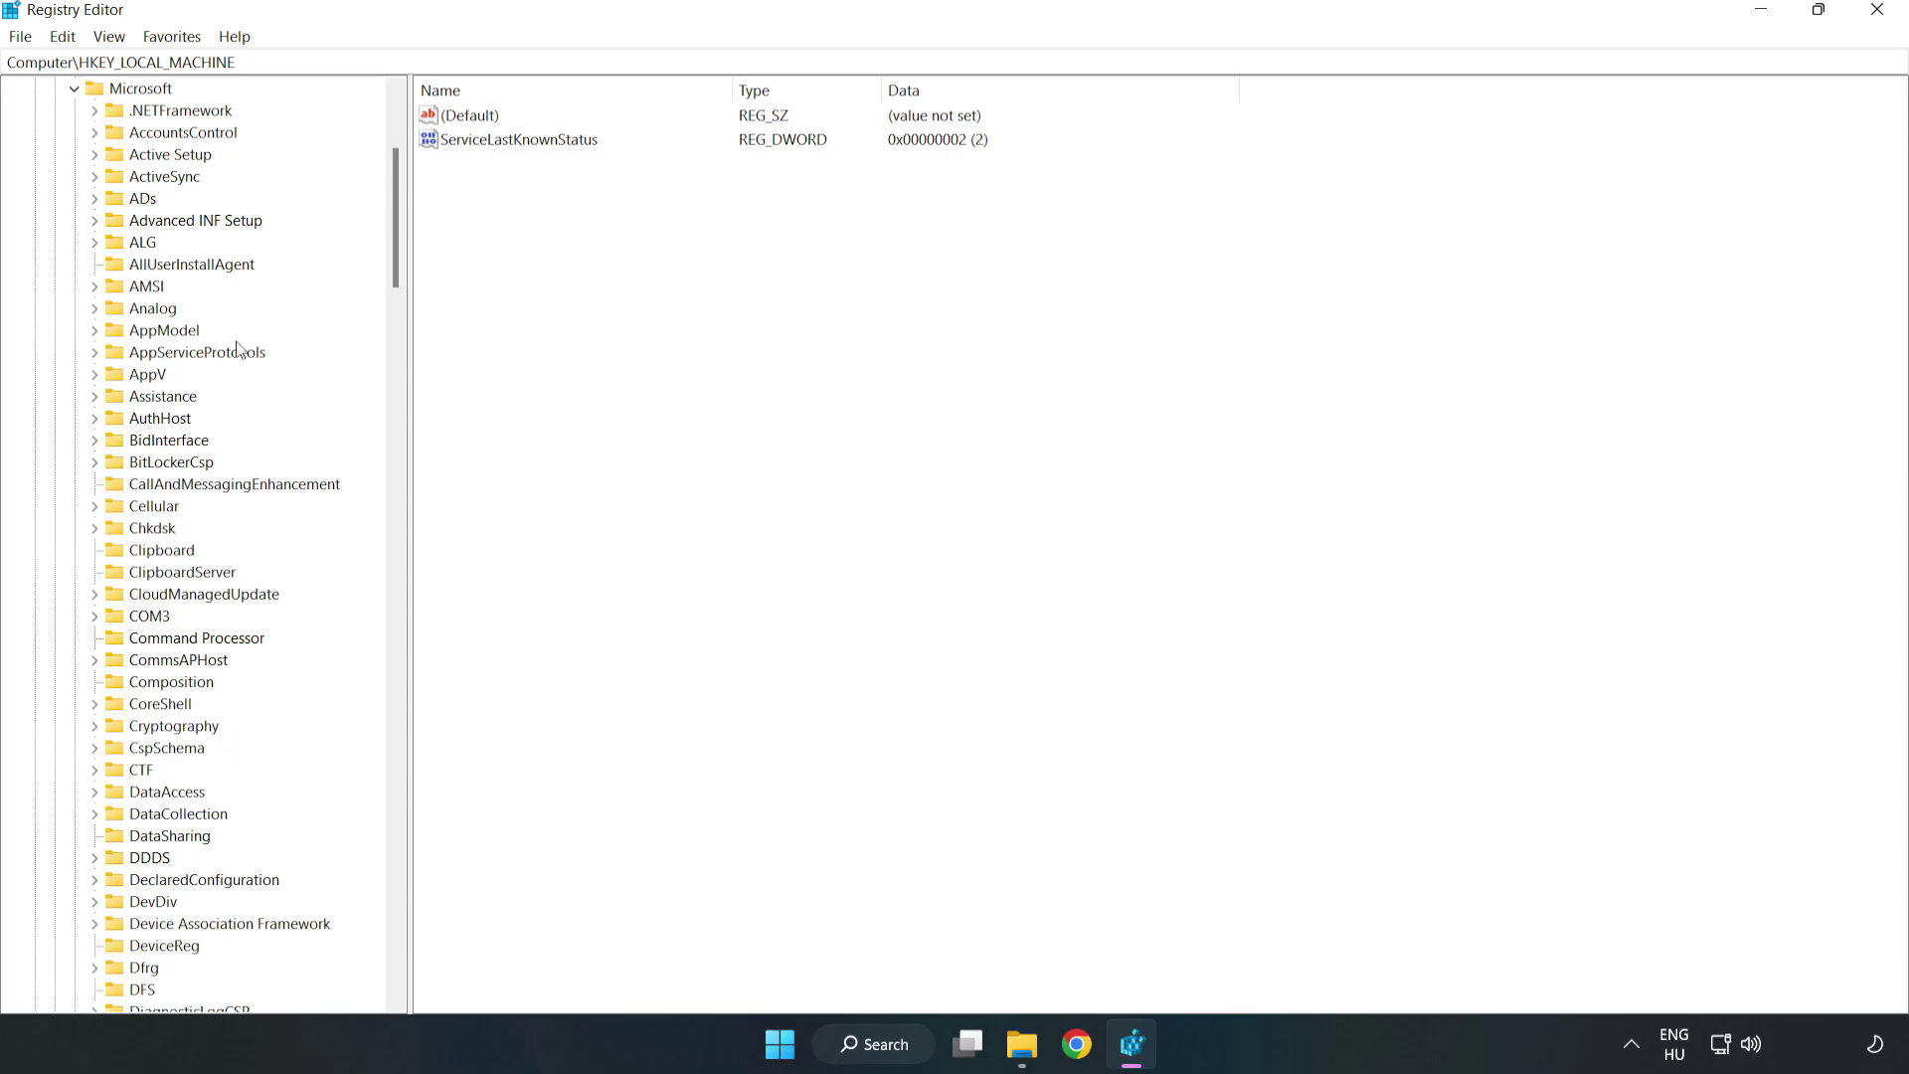
mouse_move(393, 255)
left_mouse_down()
mouse_move(437, 721)
mouse_move(423, 696)
left_mouse_up()
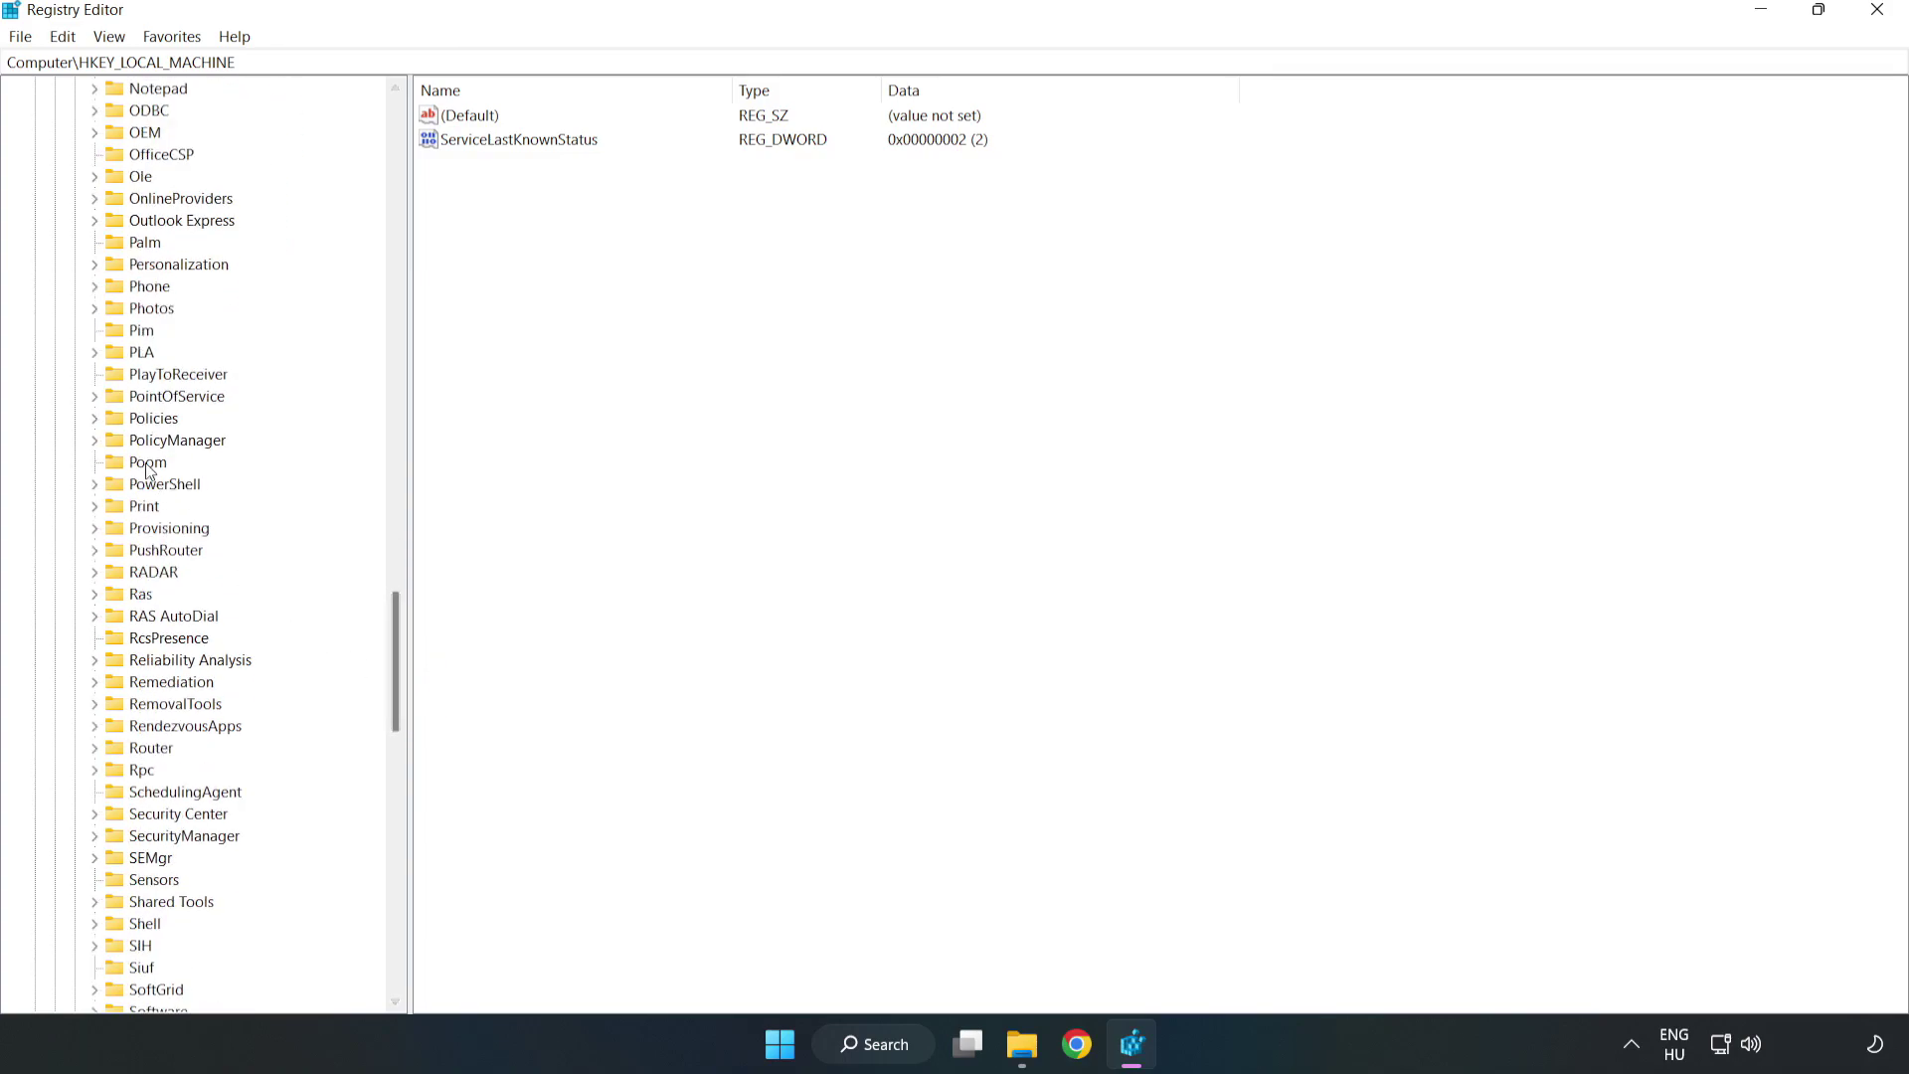
left_click(95, 441)
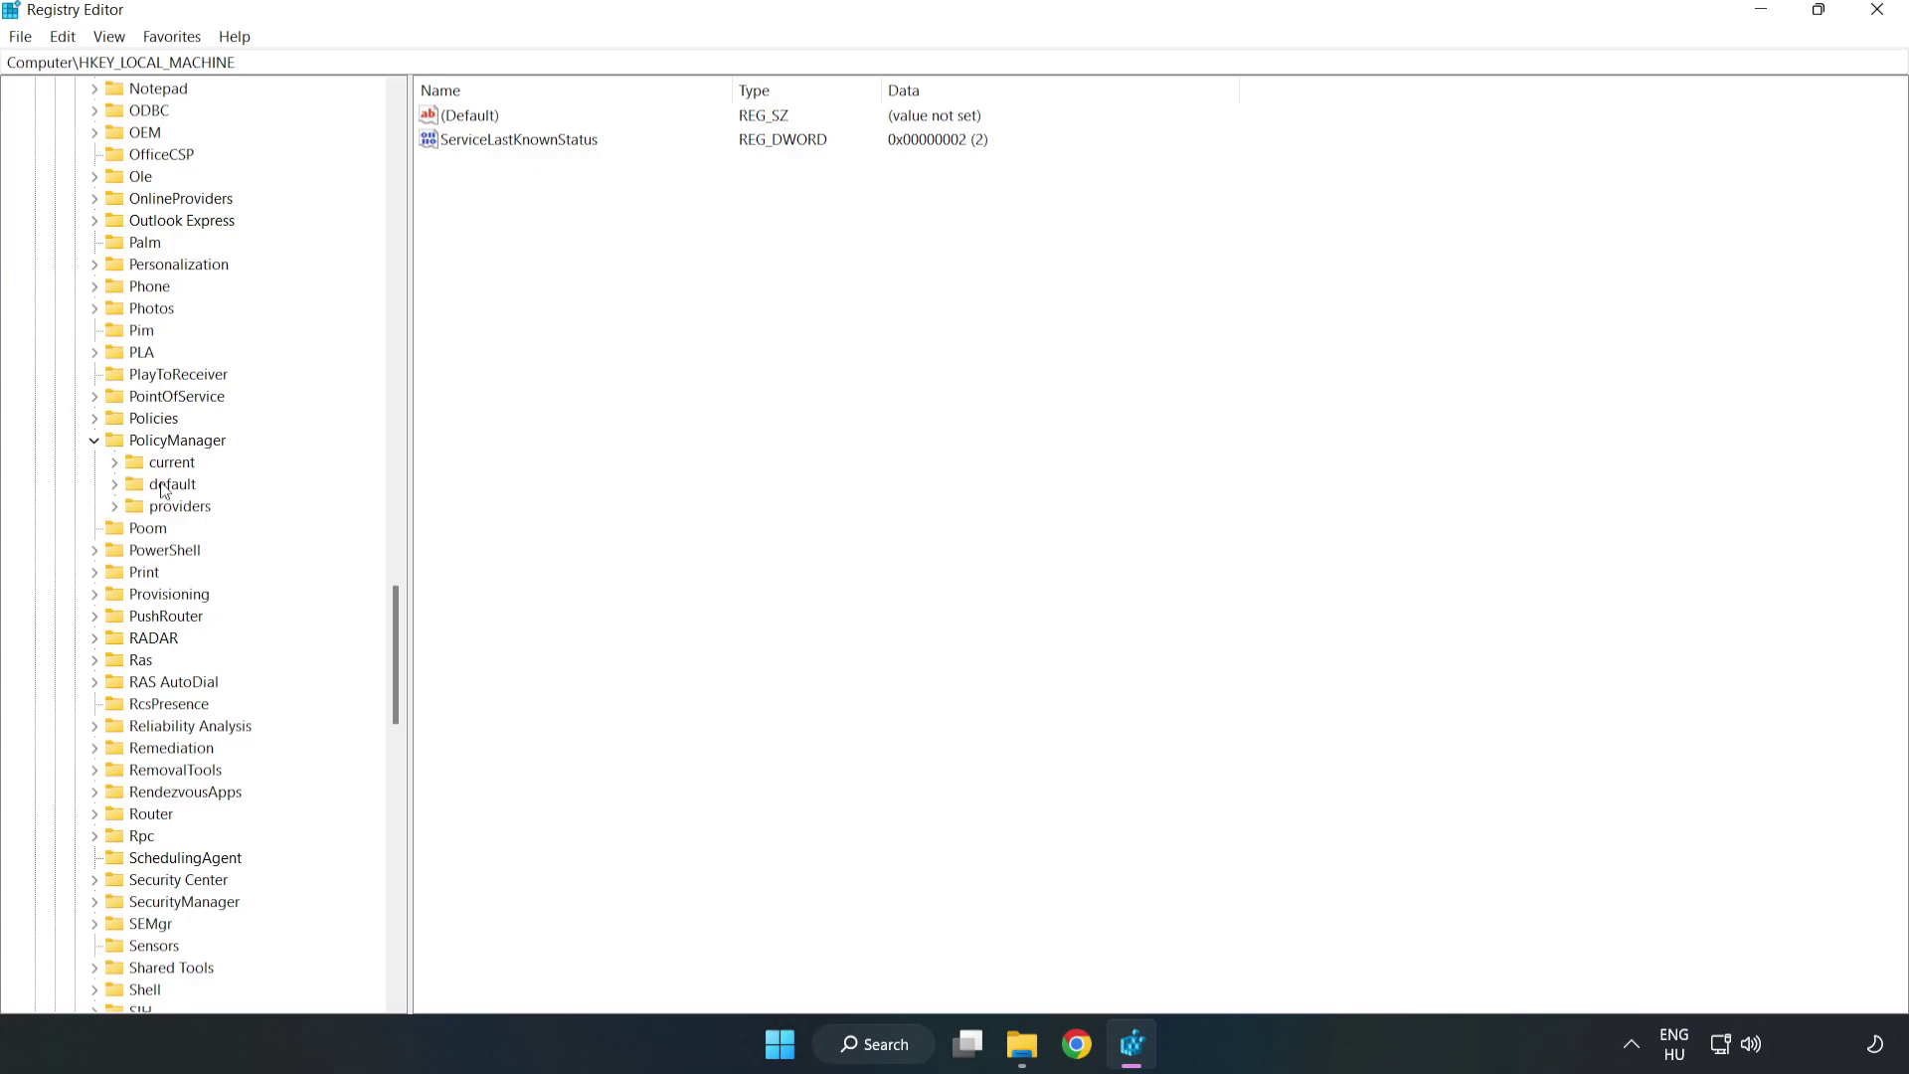
left_click(116, 484)
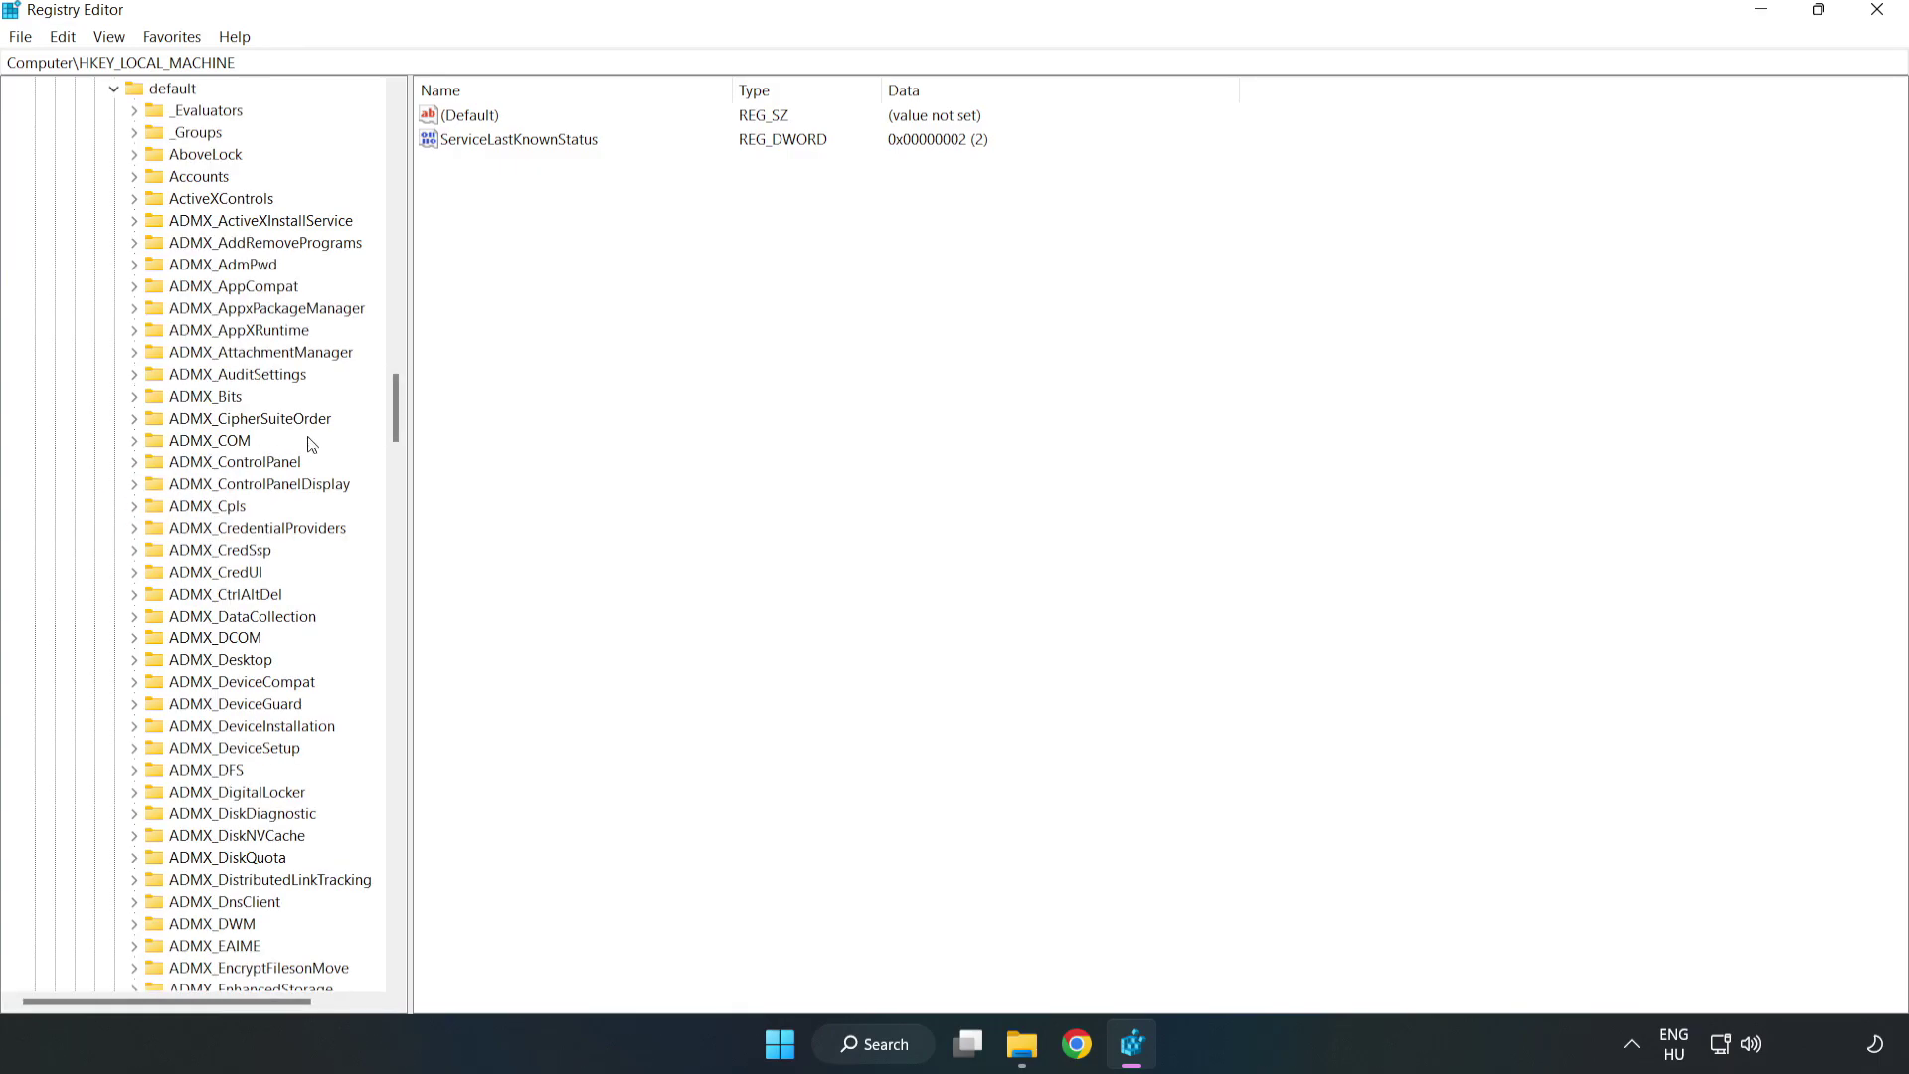
left_click_drag(396, 408, 389, 639)
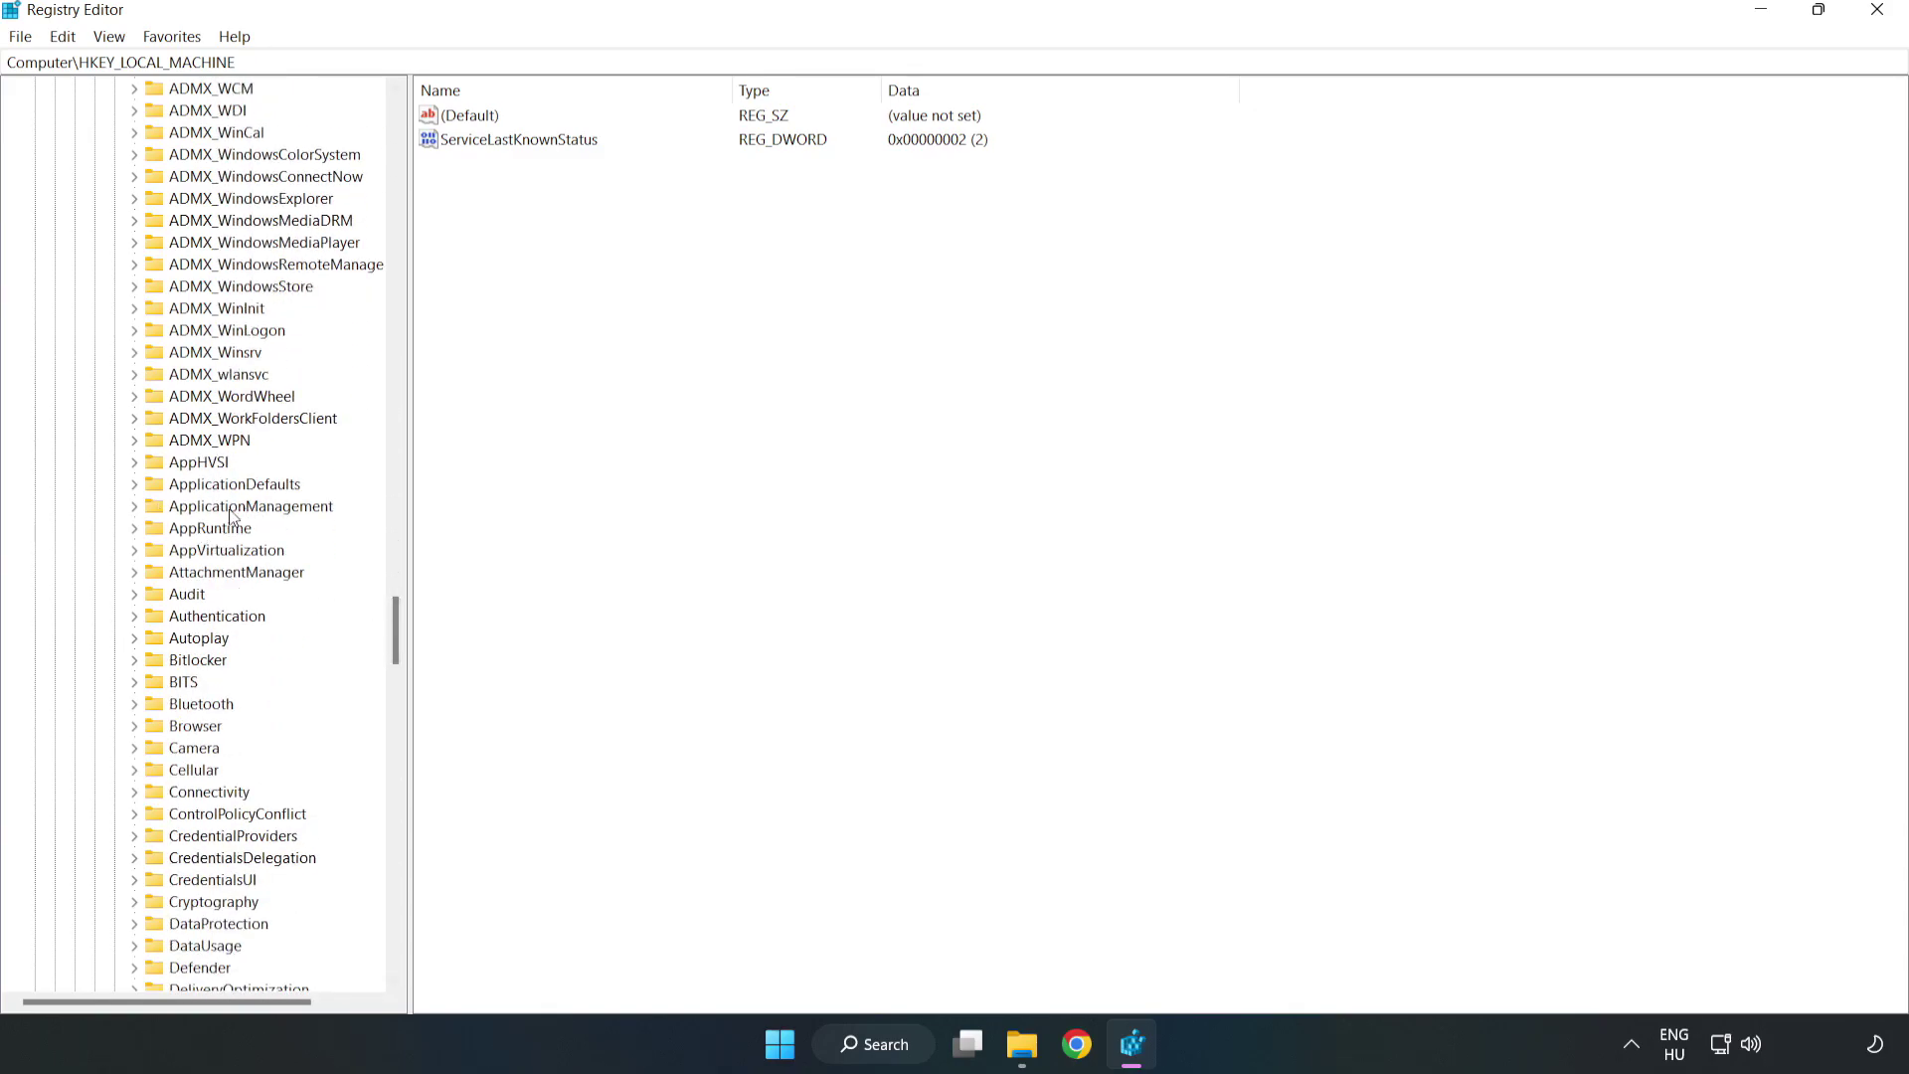
left_click(136, 506)
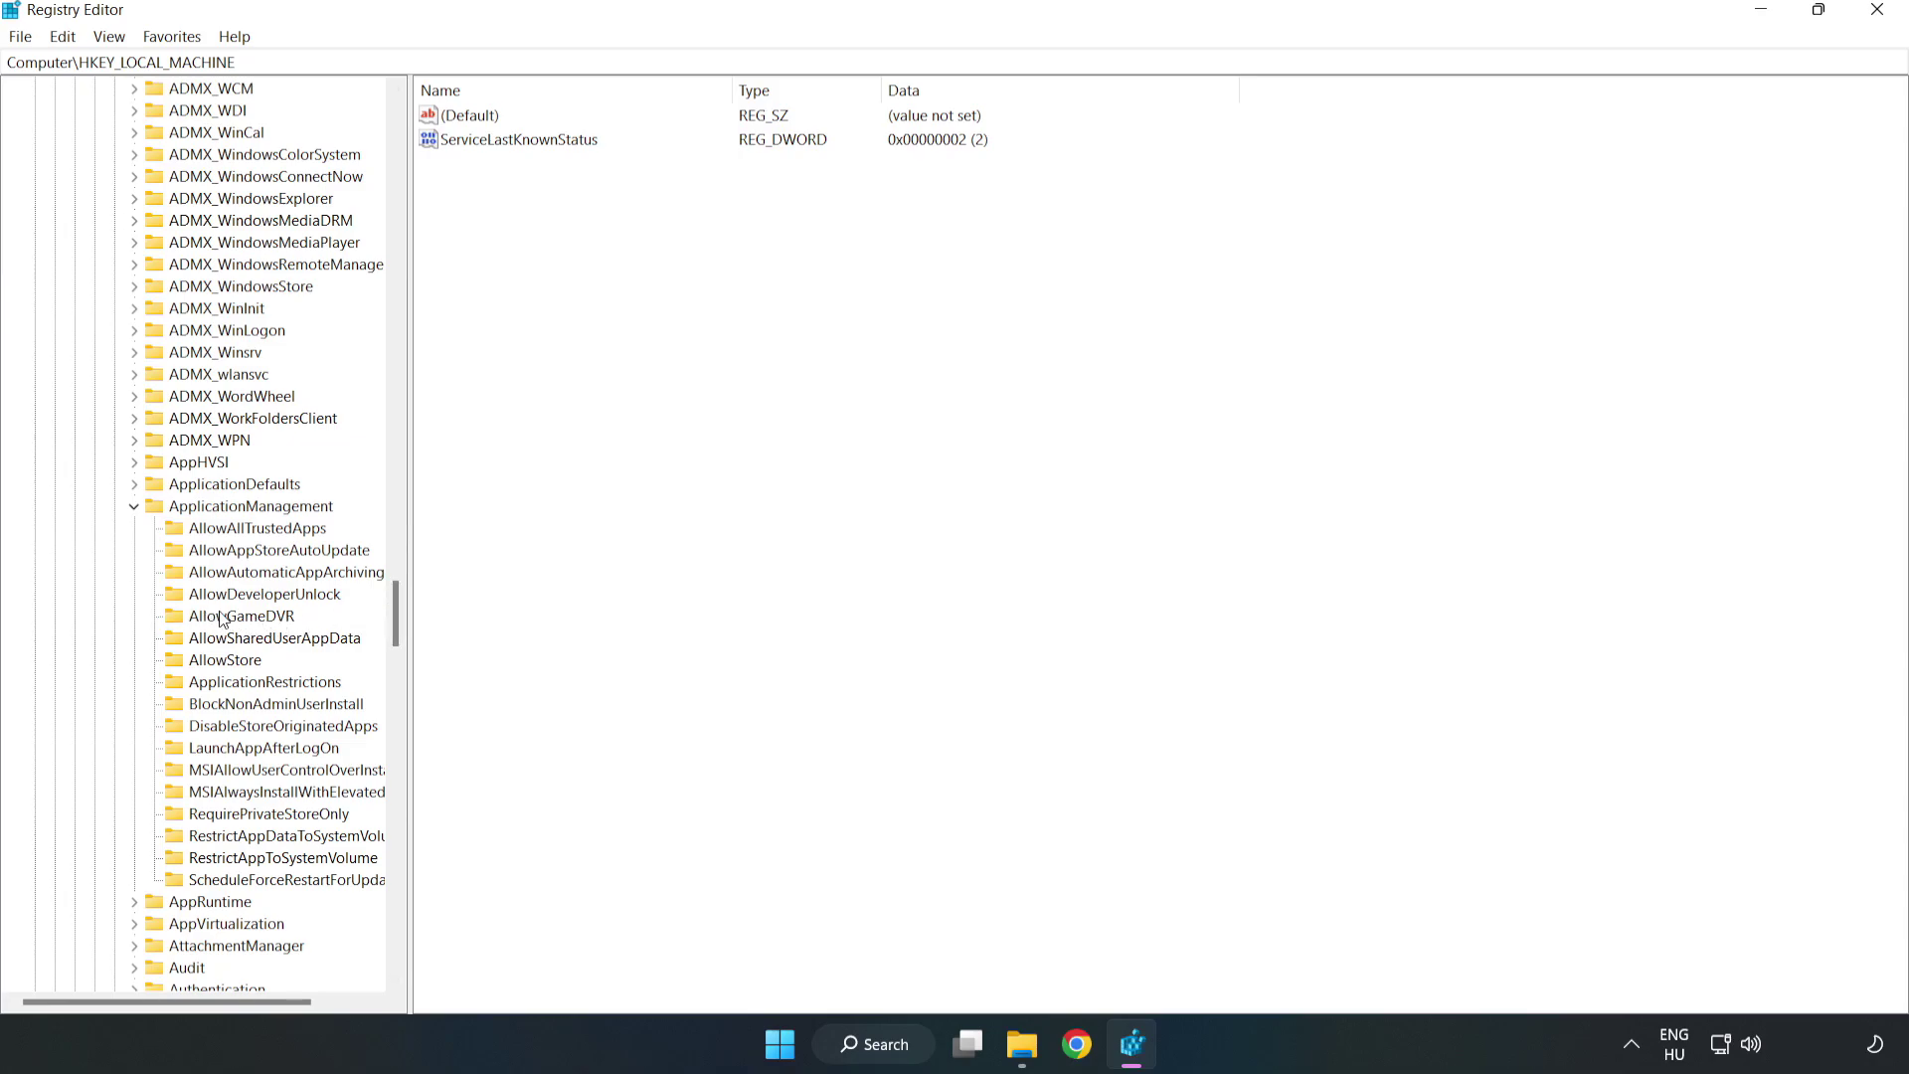
left_click(223, 618)
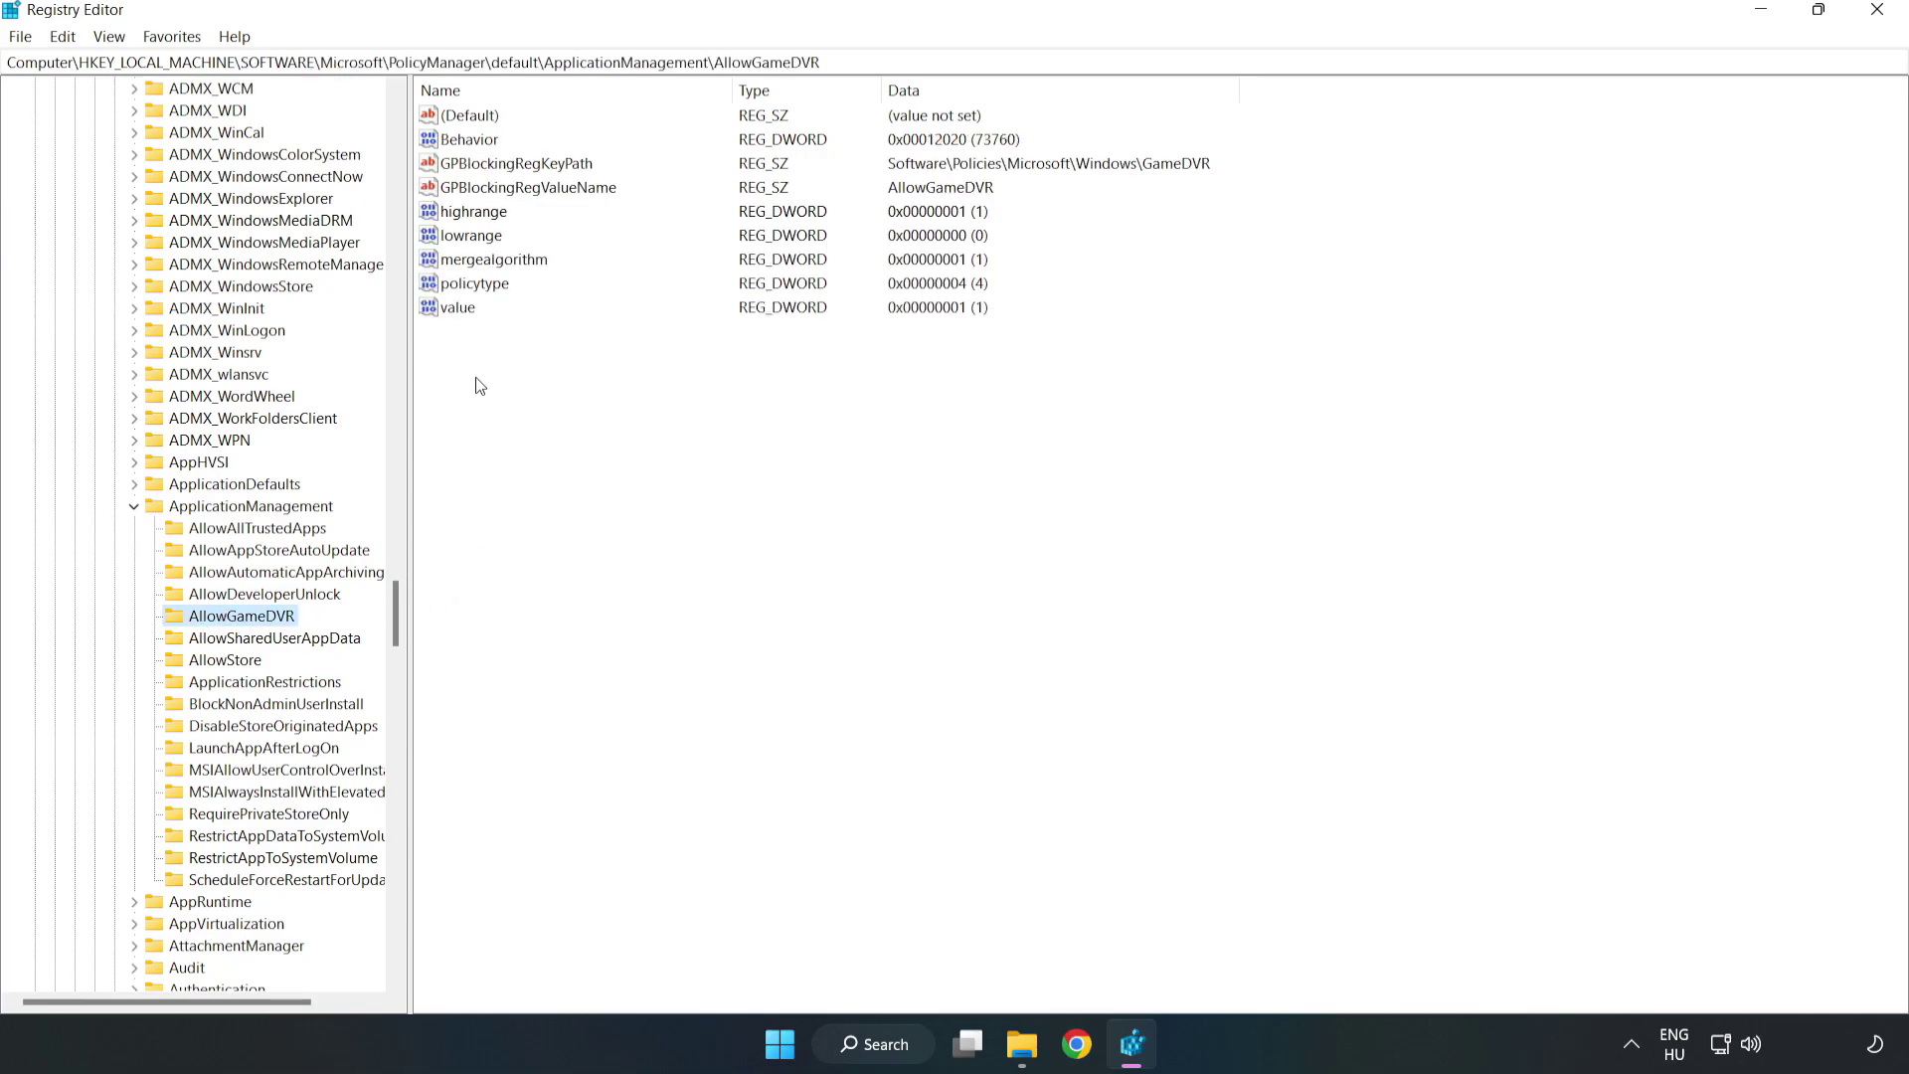
Set AllowGameDVR's value entry to 0 and close Registry Editor
left_click(444, 310)
right_click(467, 318)
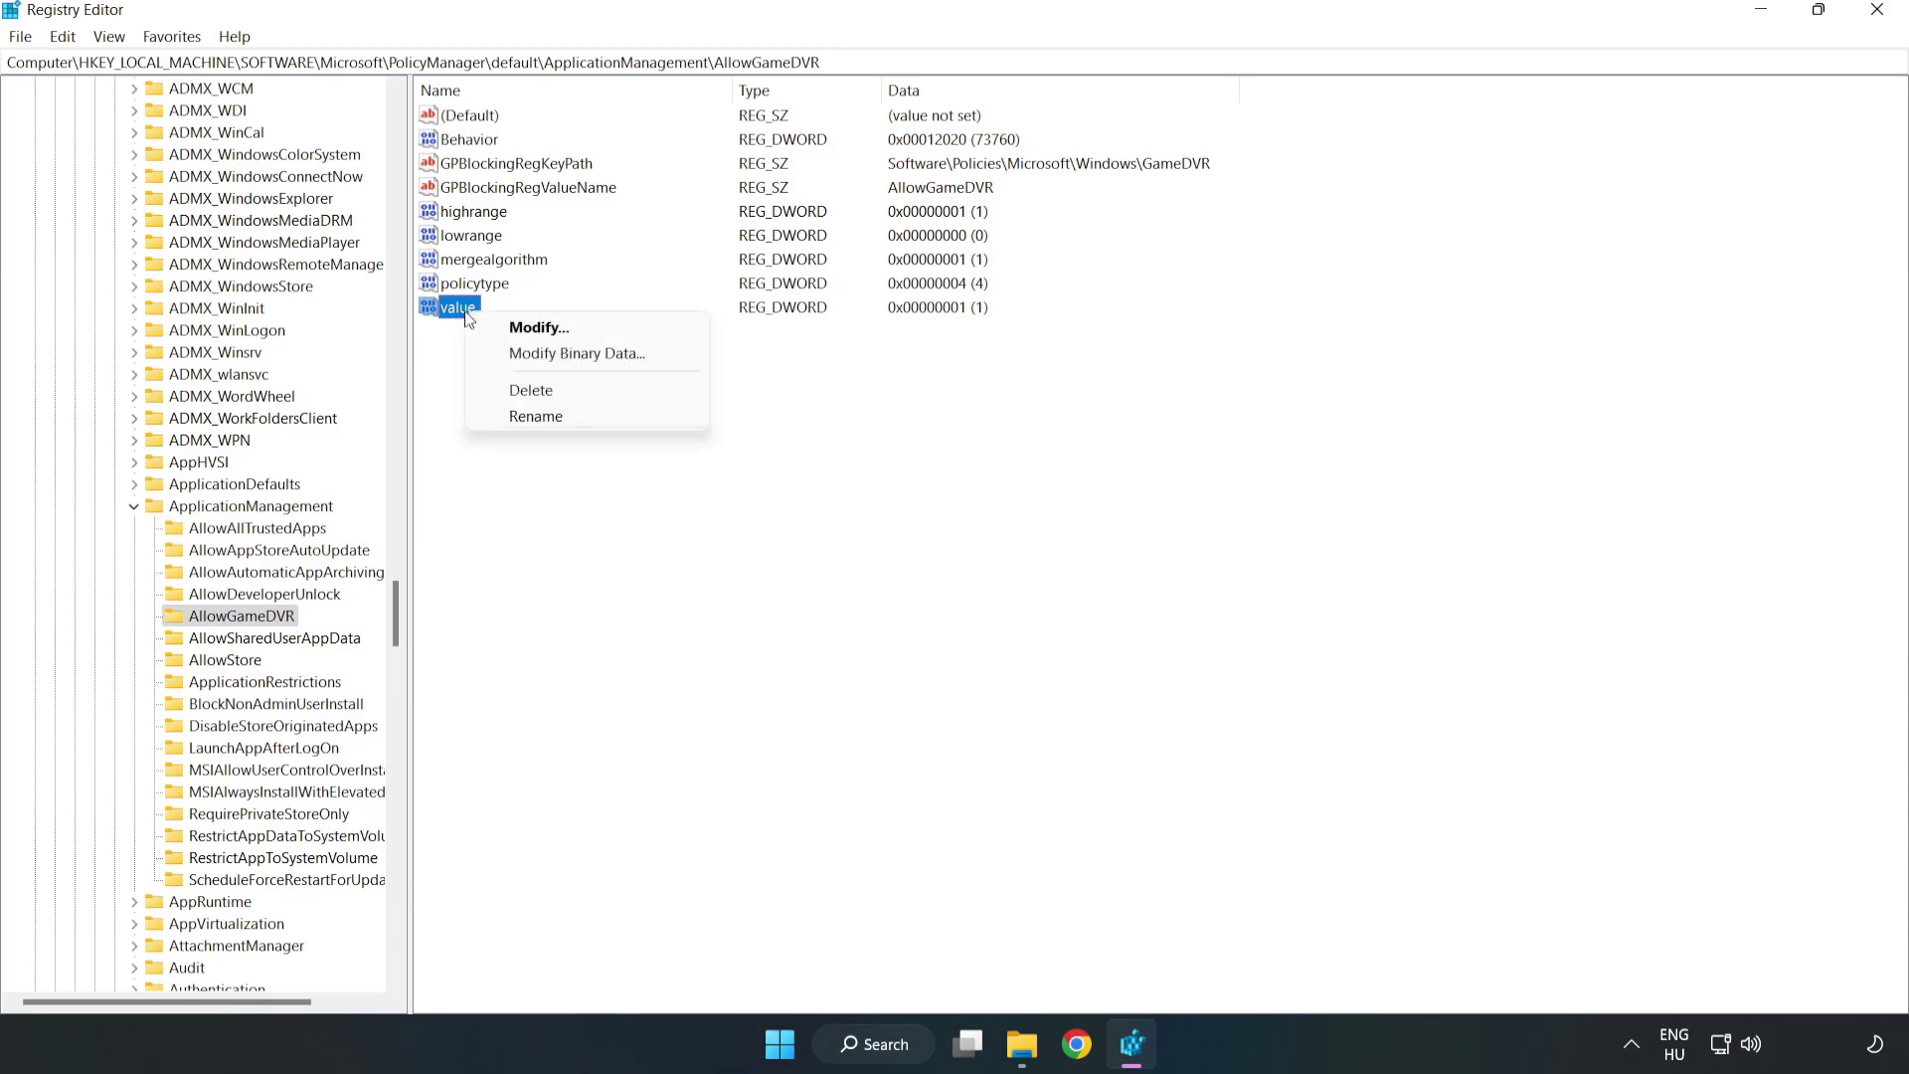
left_click(548, 328)
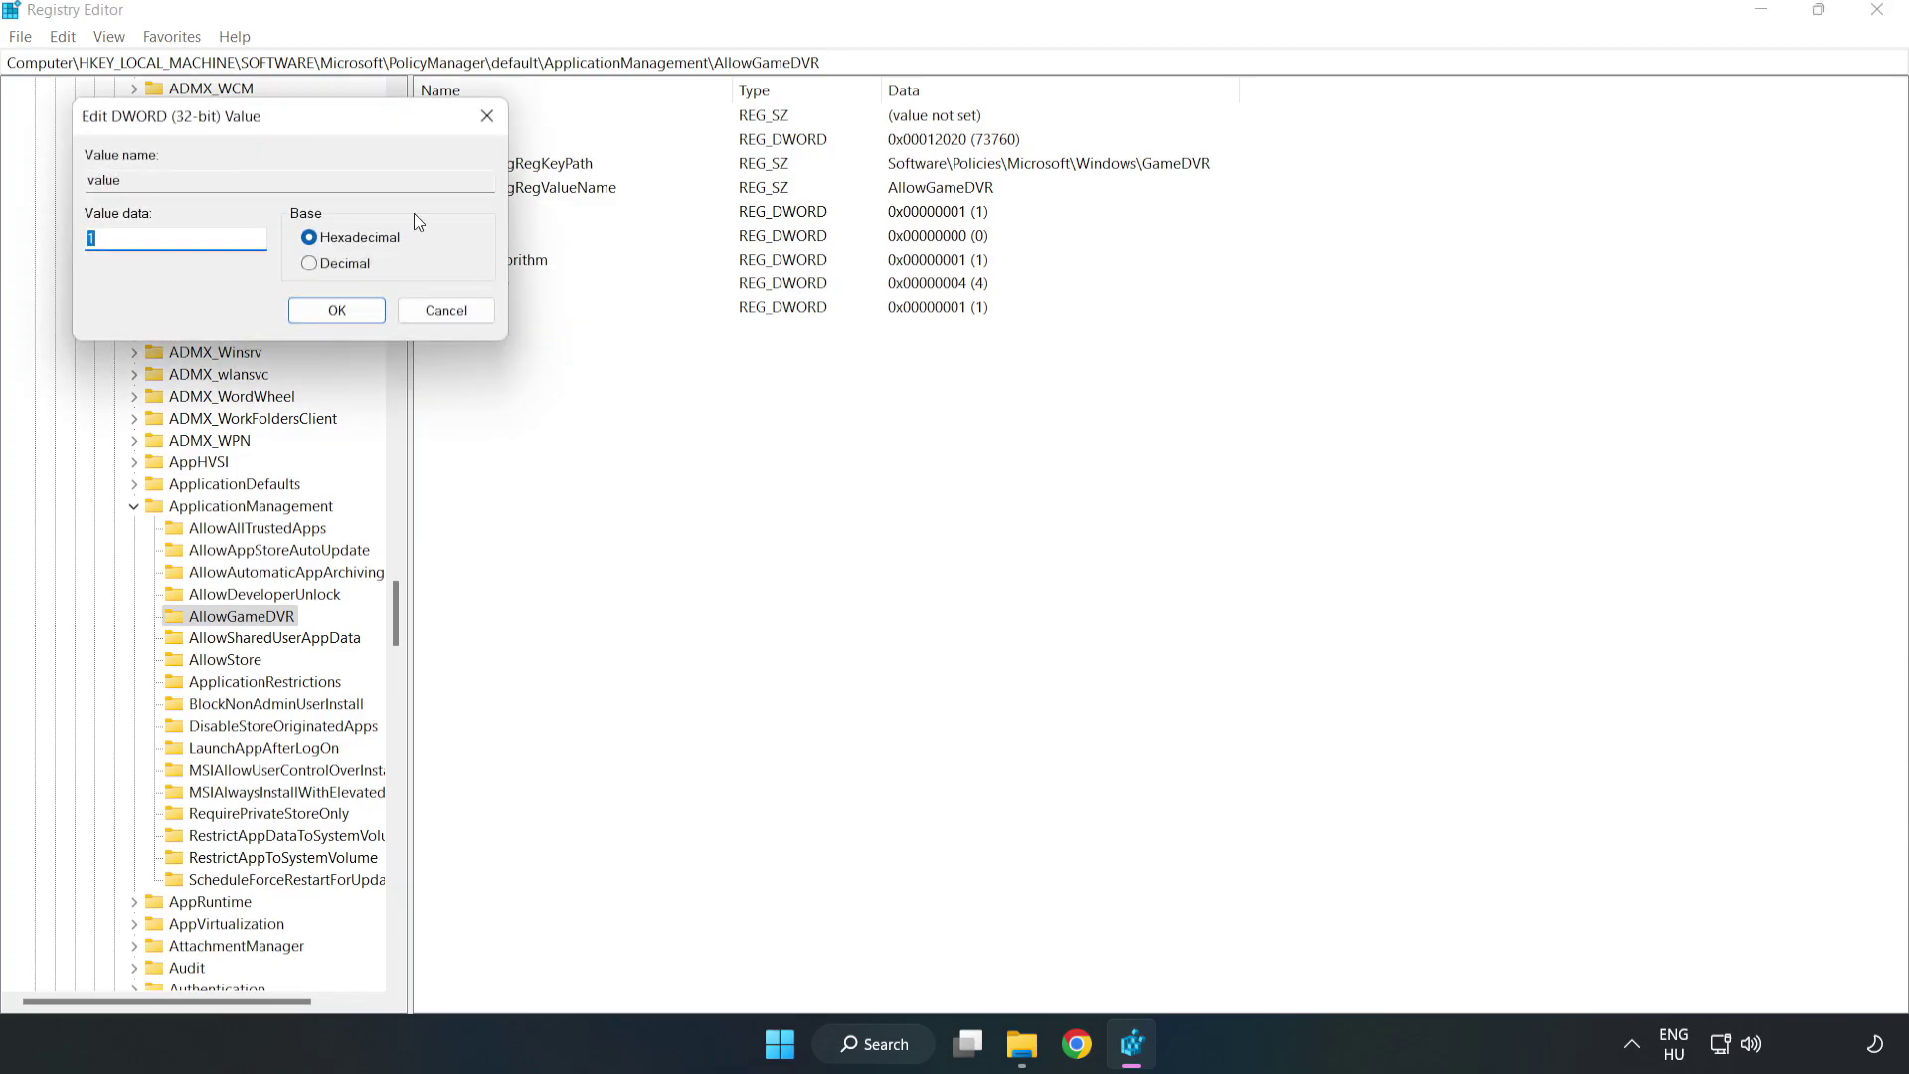
left_click_drag(358, 114, 971, 396)
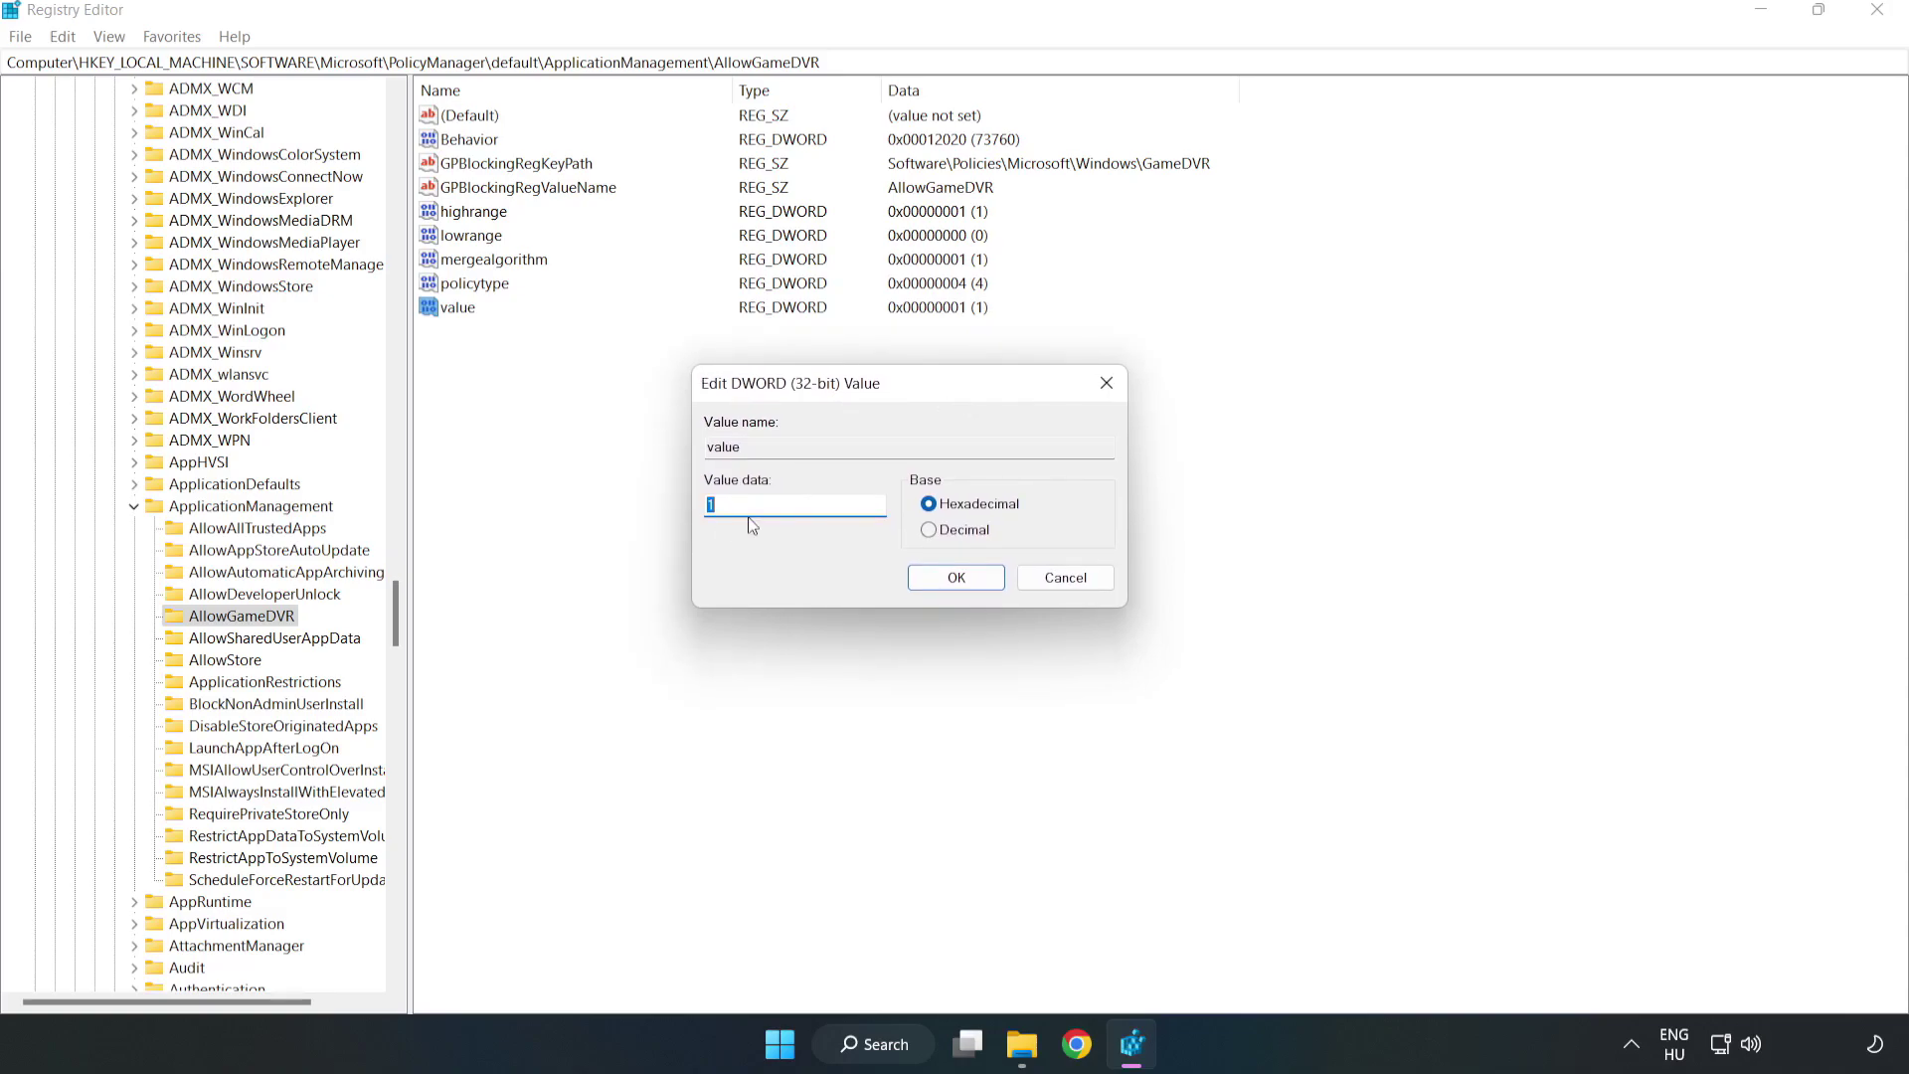
type("0")
left_click(934, 581)
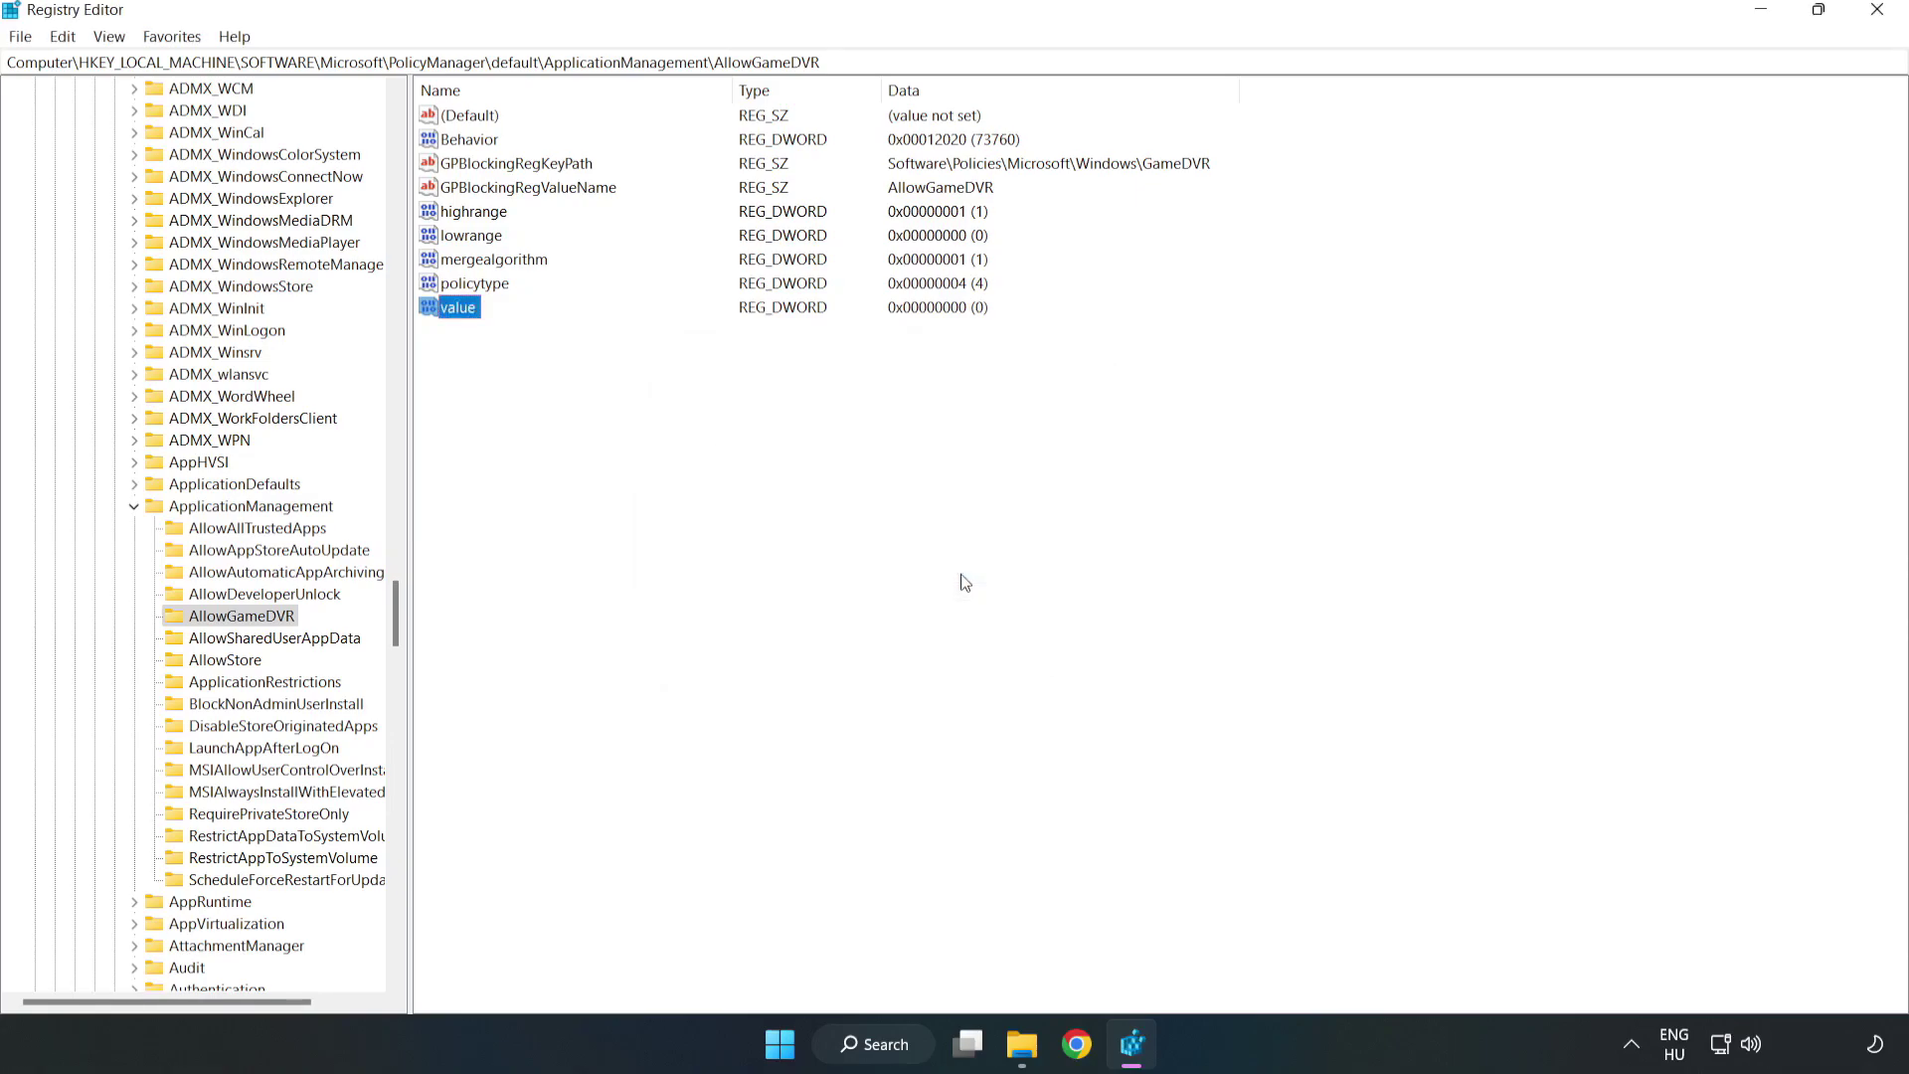
left_click(1876, 12)
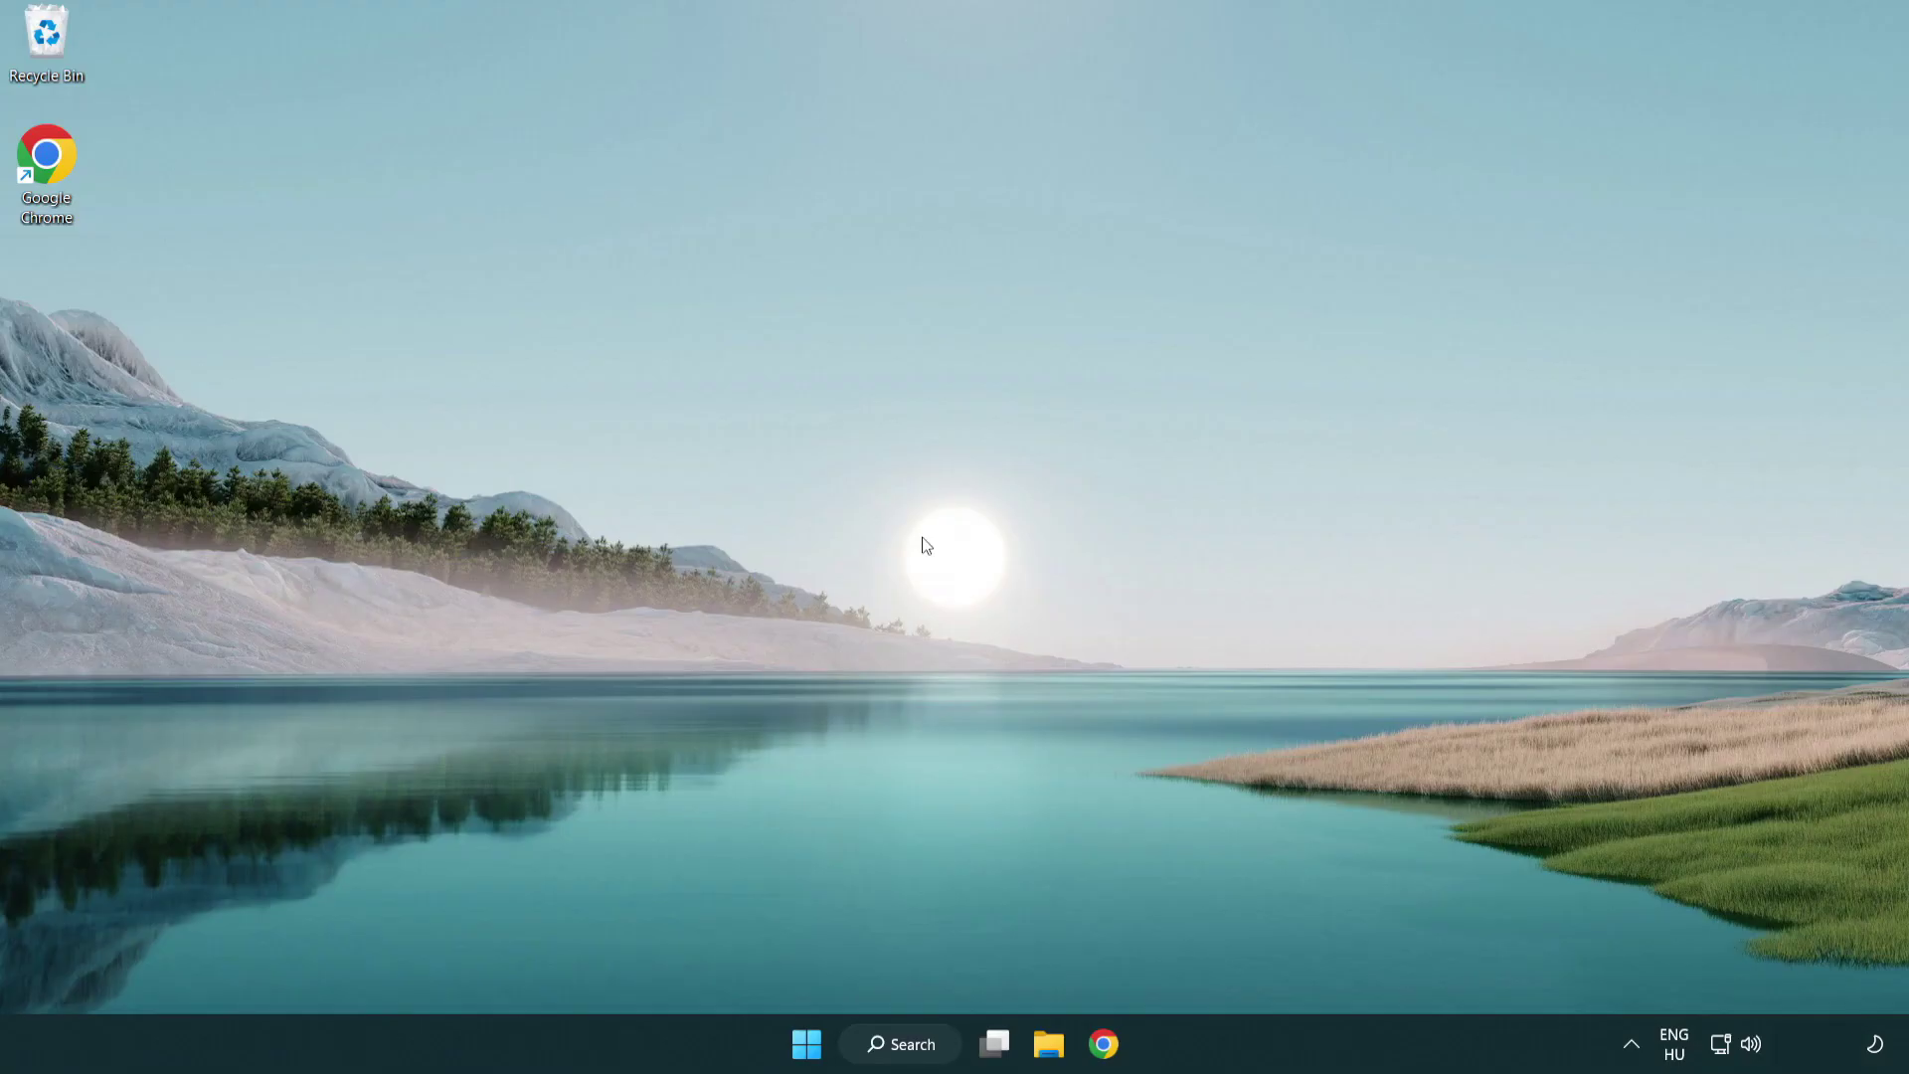
Download the DirectX End-User Runtime web installer from its page in Chrome
left_click(1108, 1048)
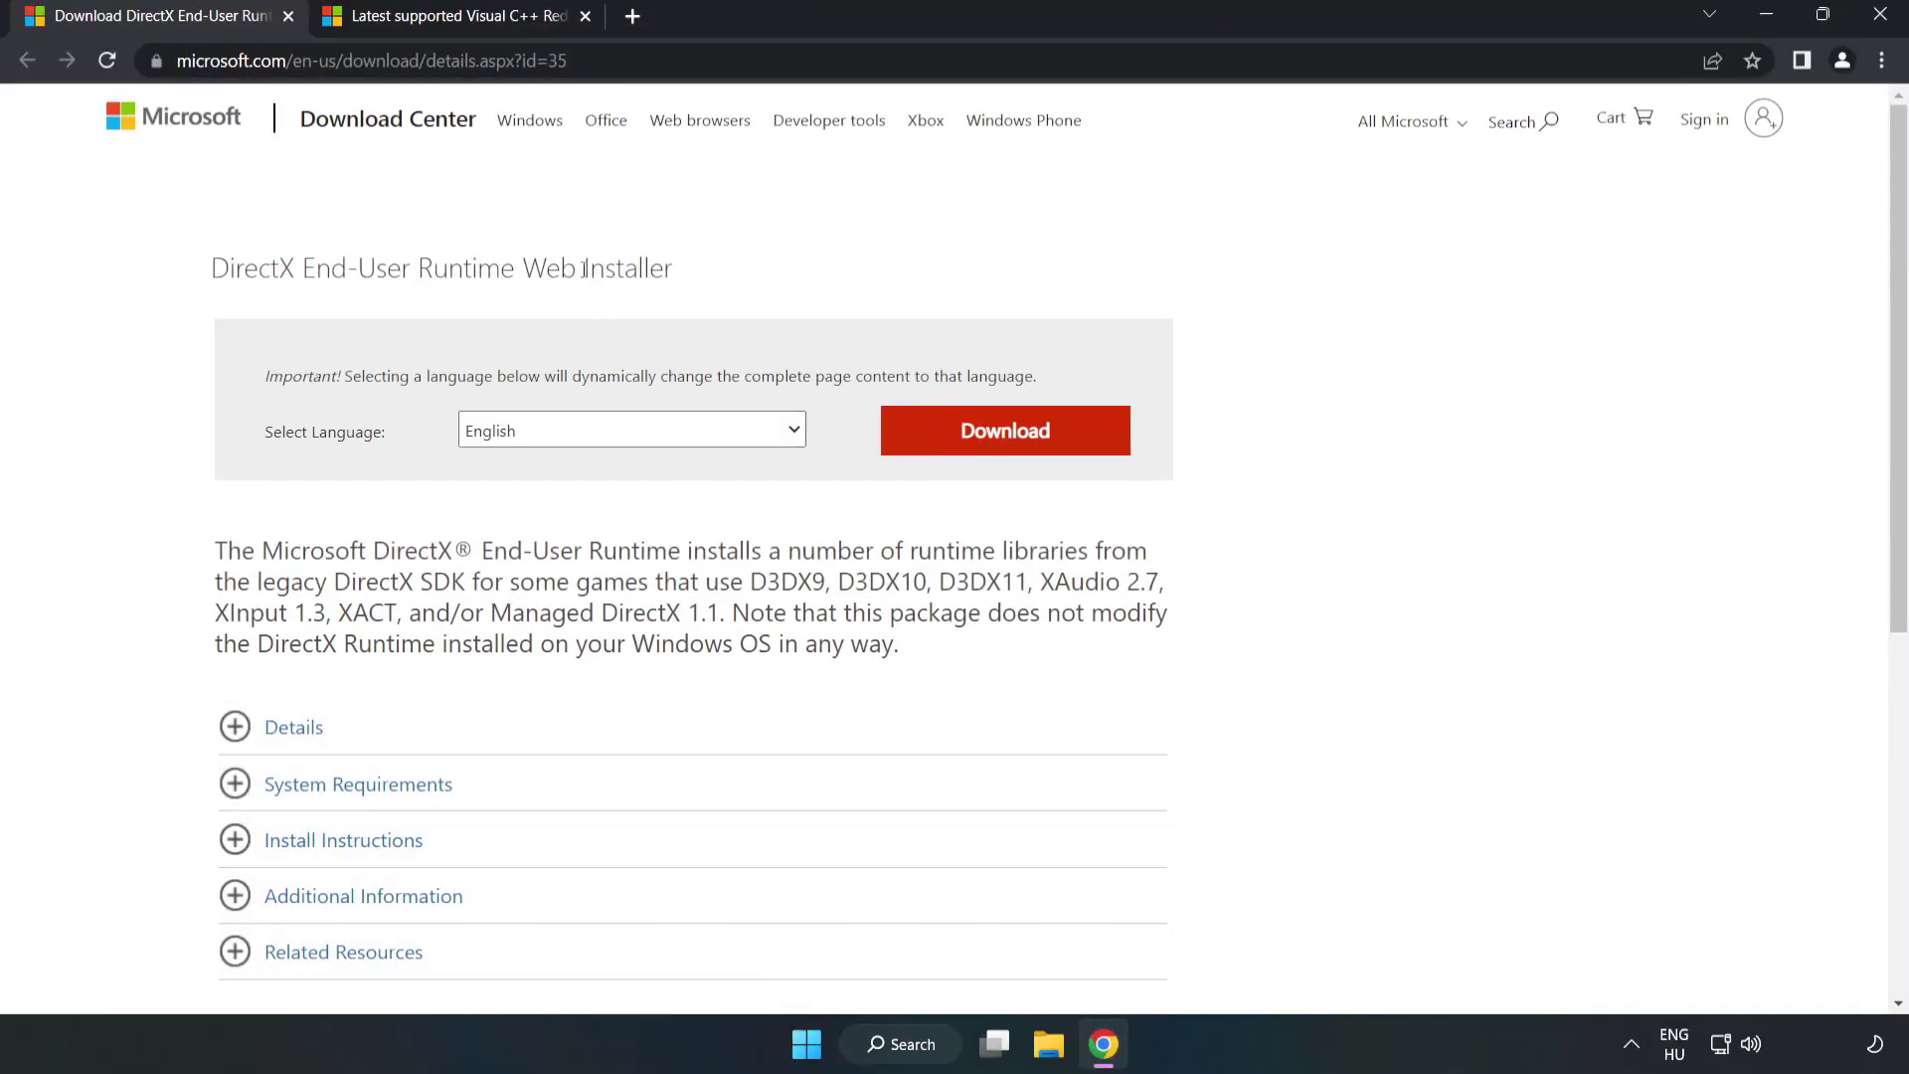
left_click_drag(566, 61, 253, 61)
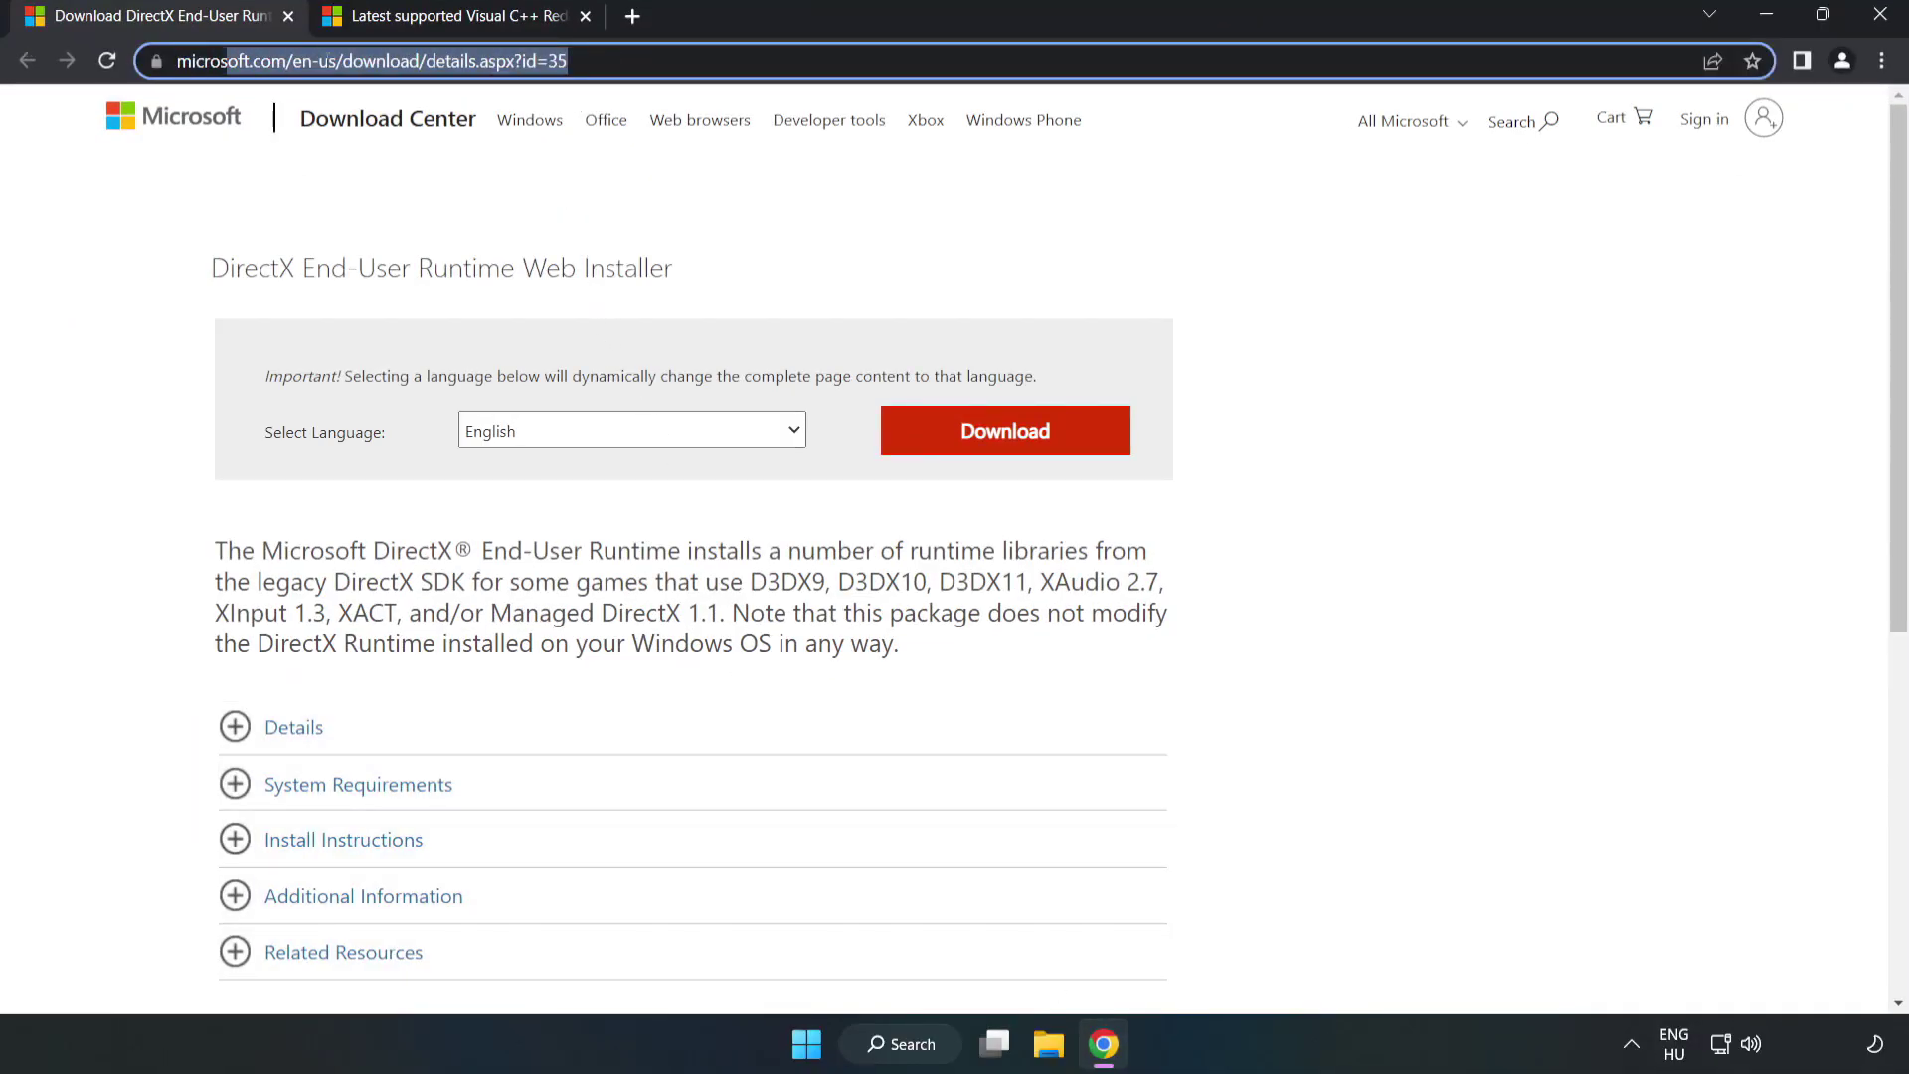
left_click(774, 236)
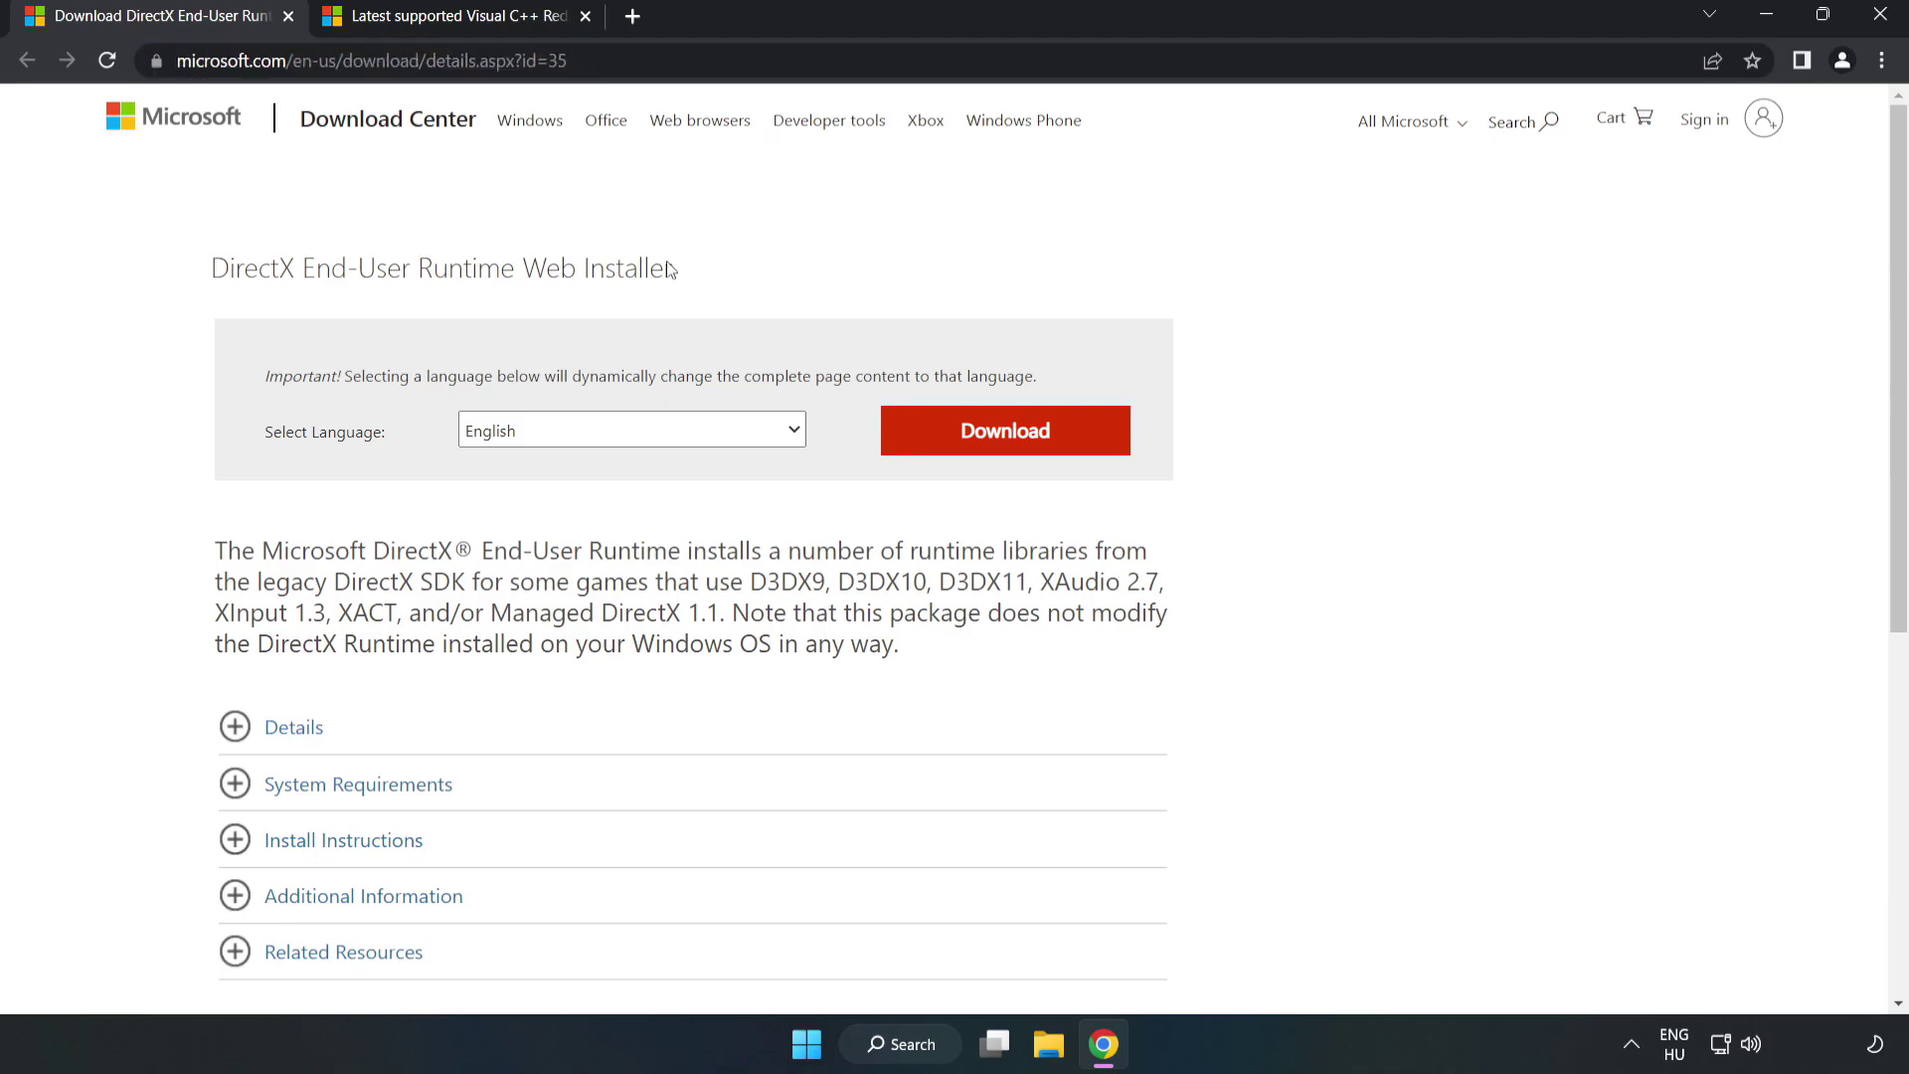
left_click(1016, 452)
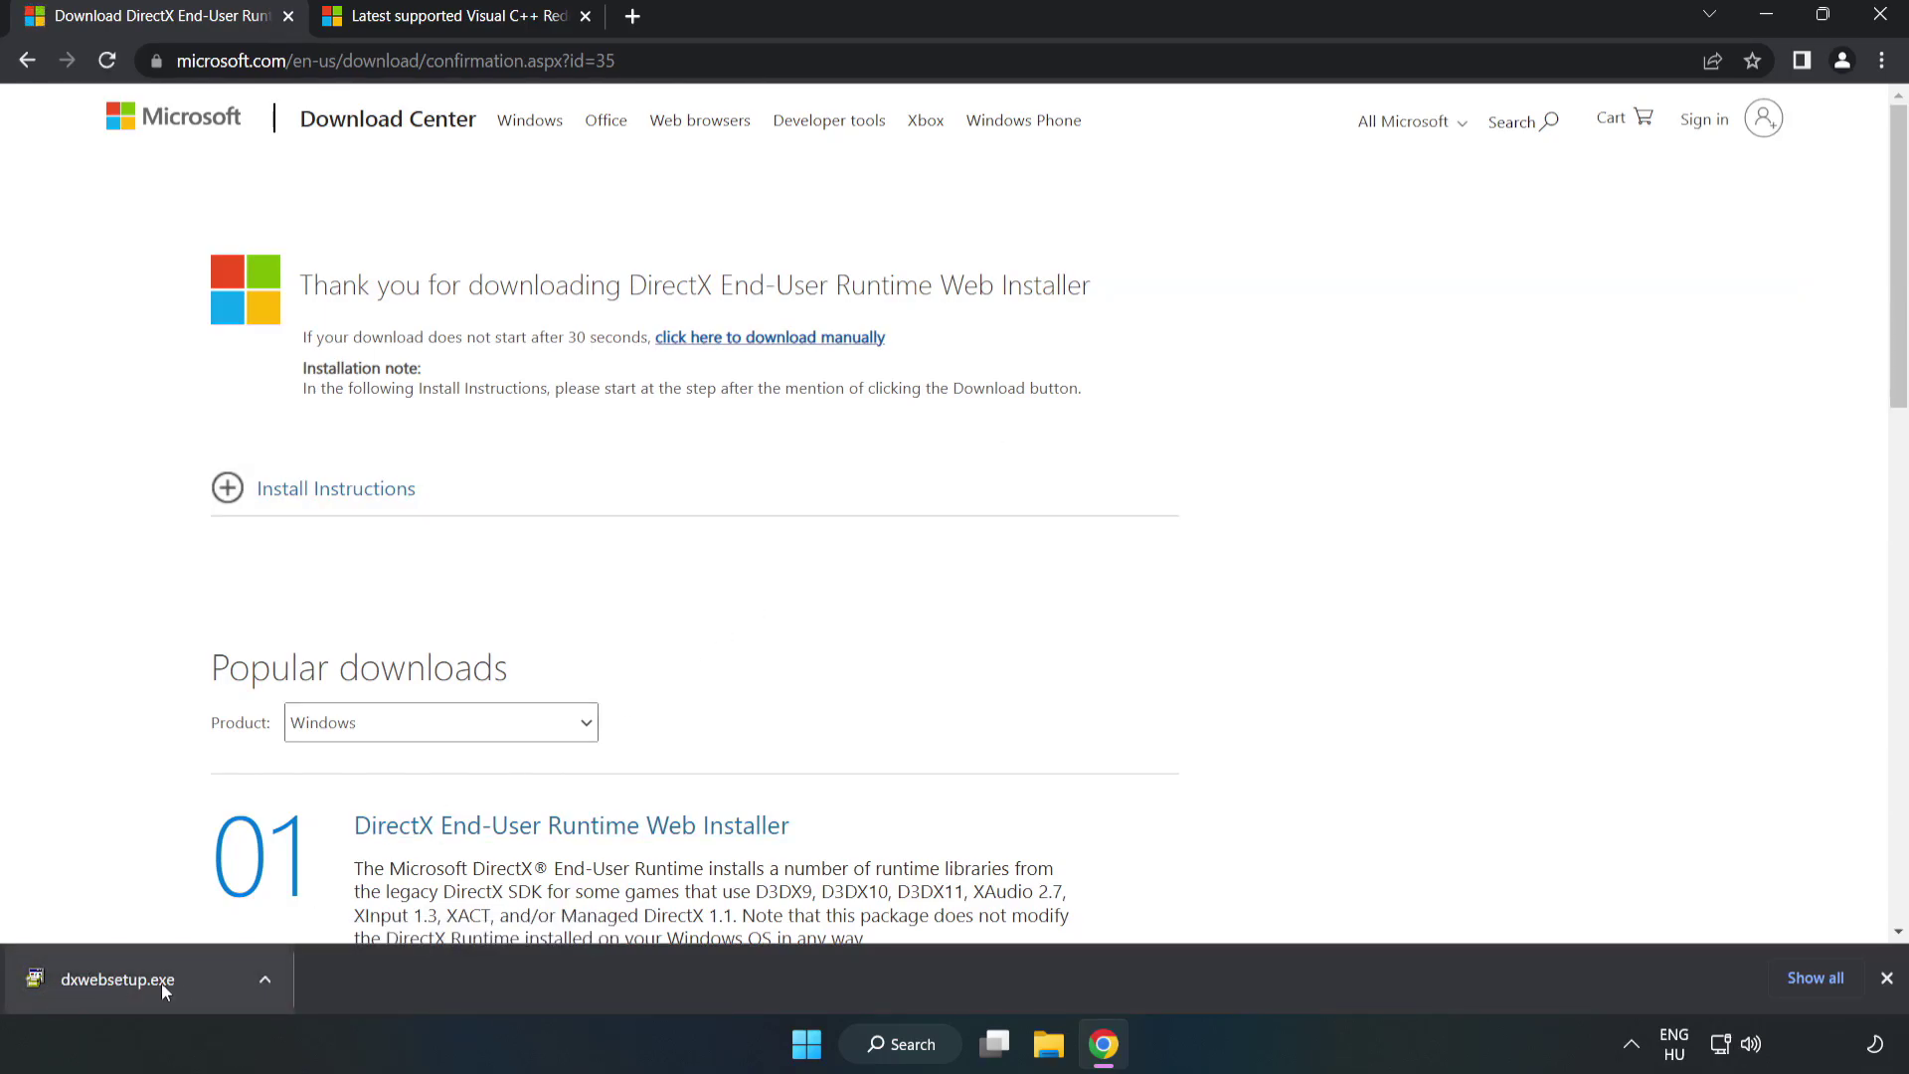
Run dxwebsetup.exe, accept the license, decline the Bing Bar, and finish setup
left_click(193, 984)
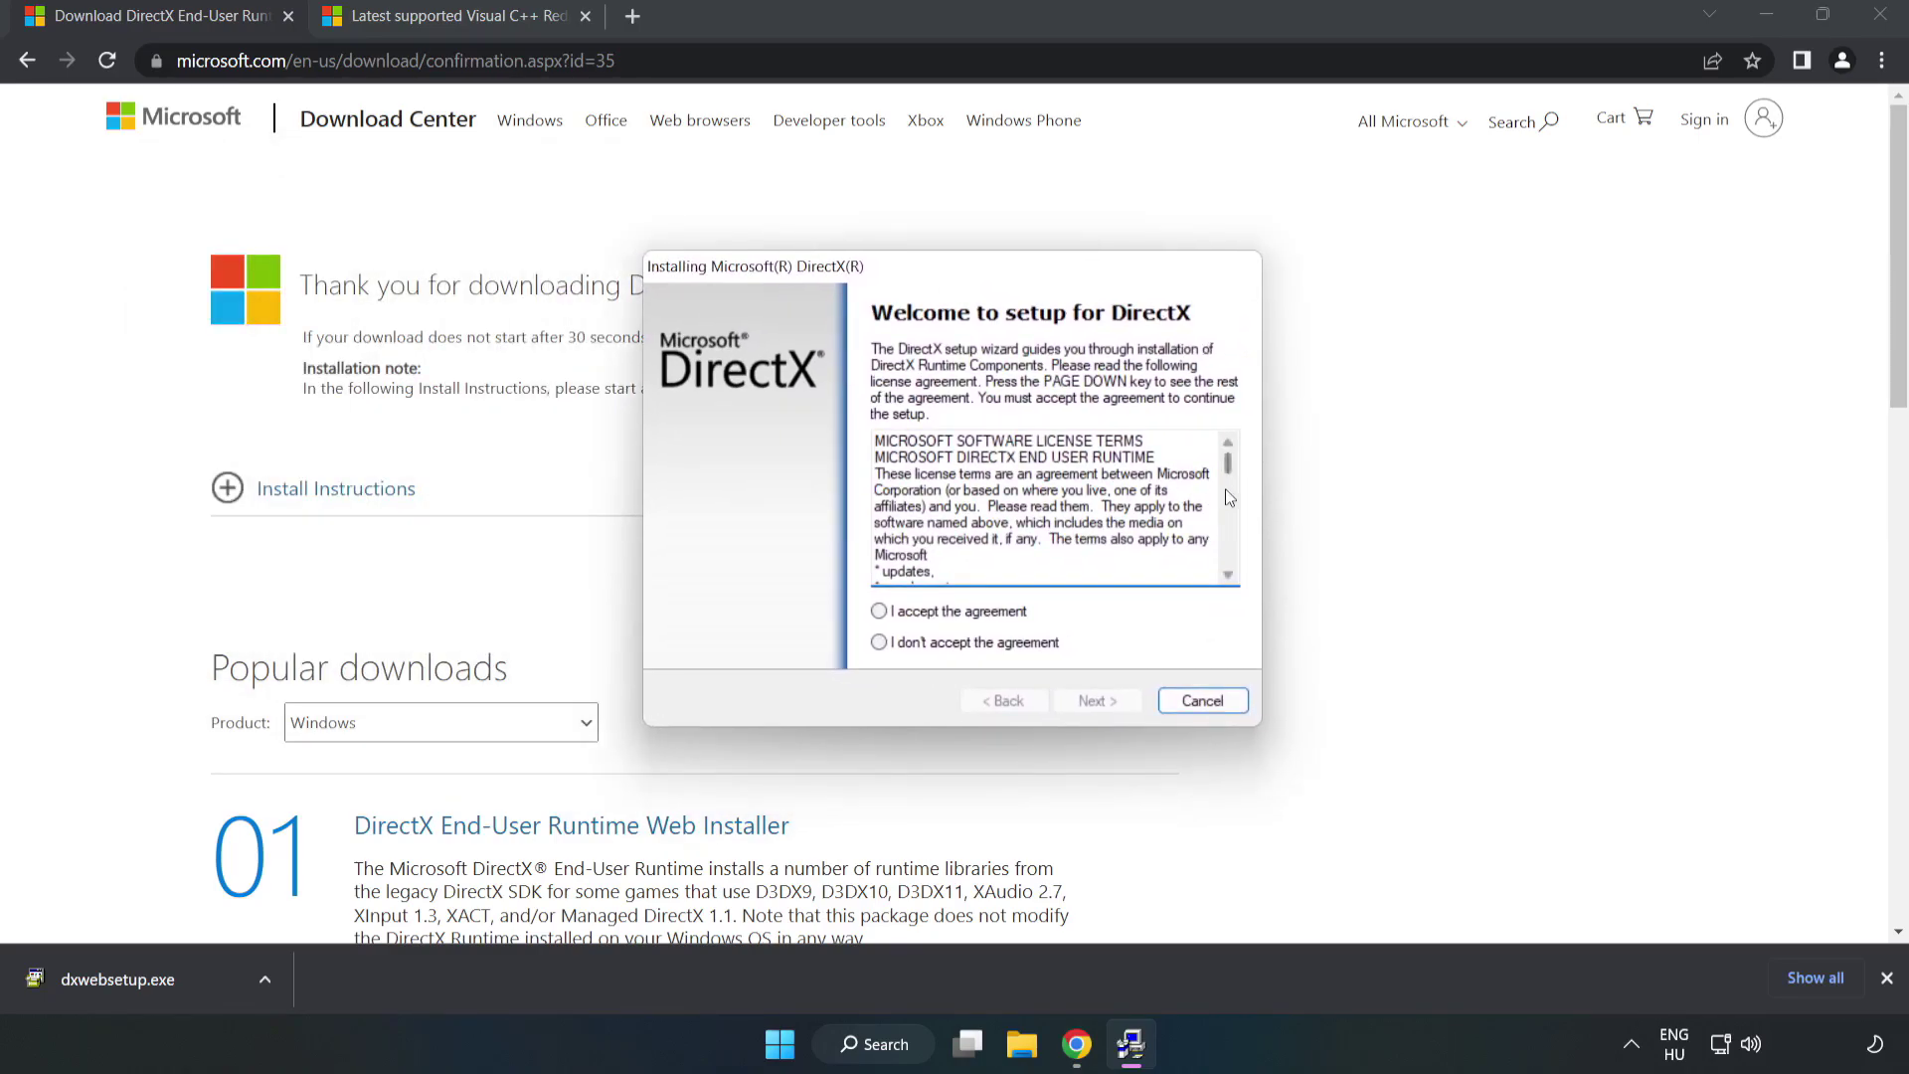
left_click_drag(1228, 463, 1229, 552)
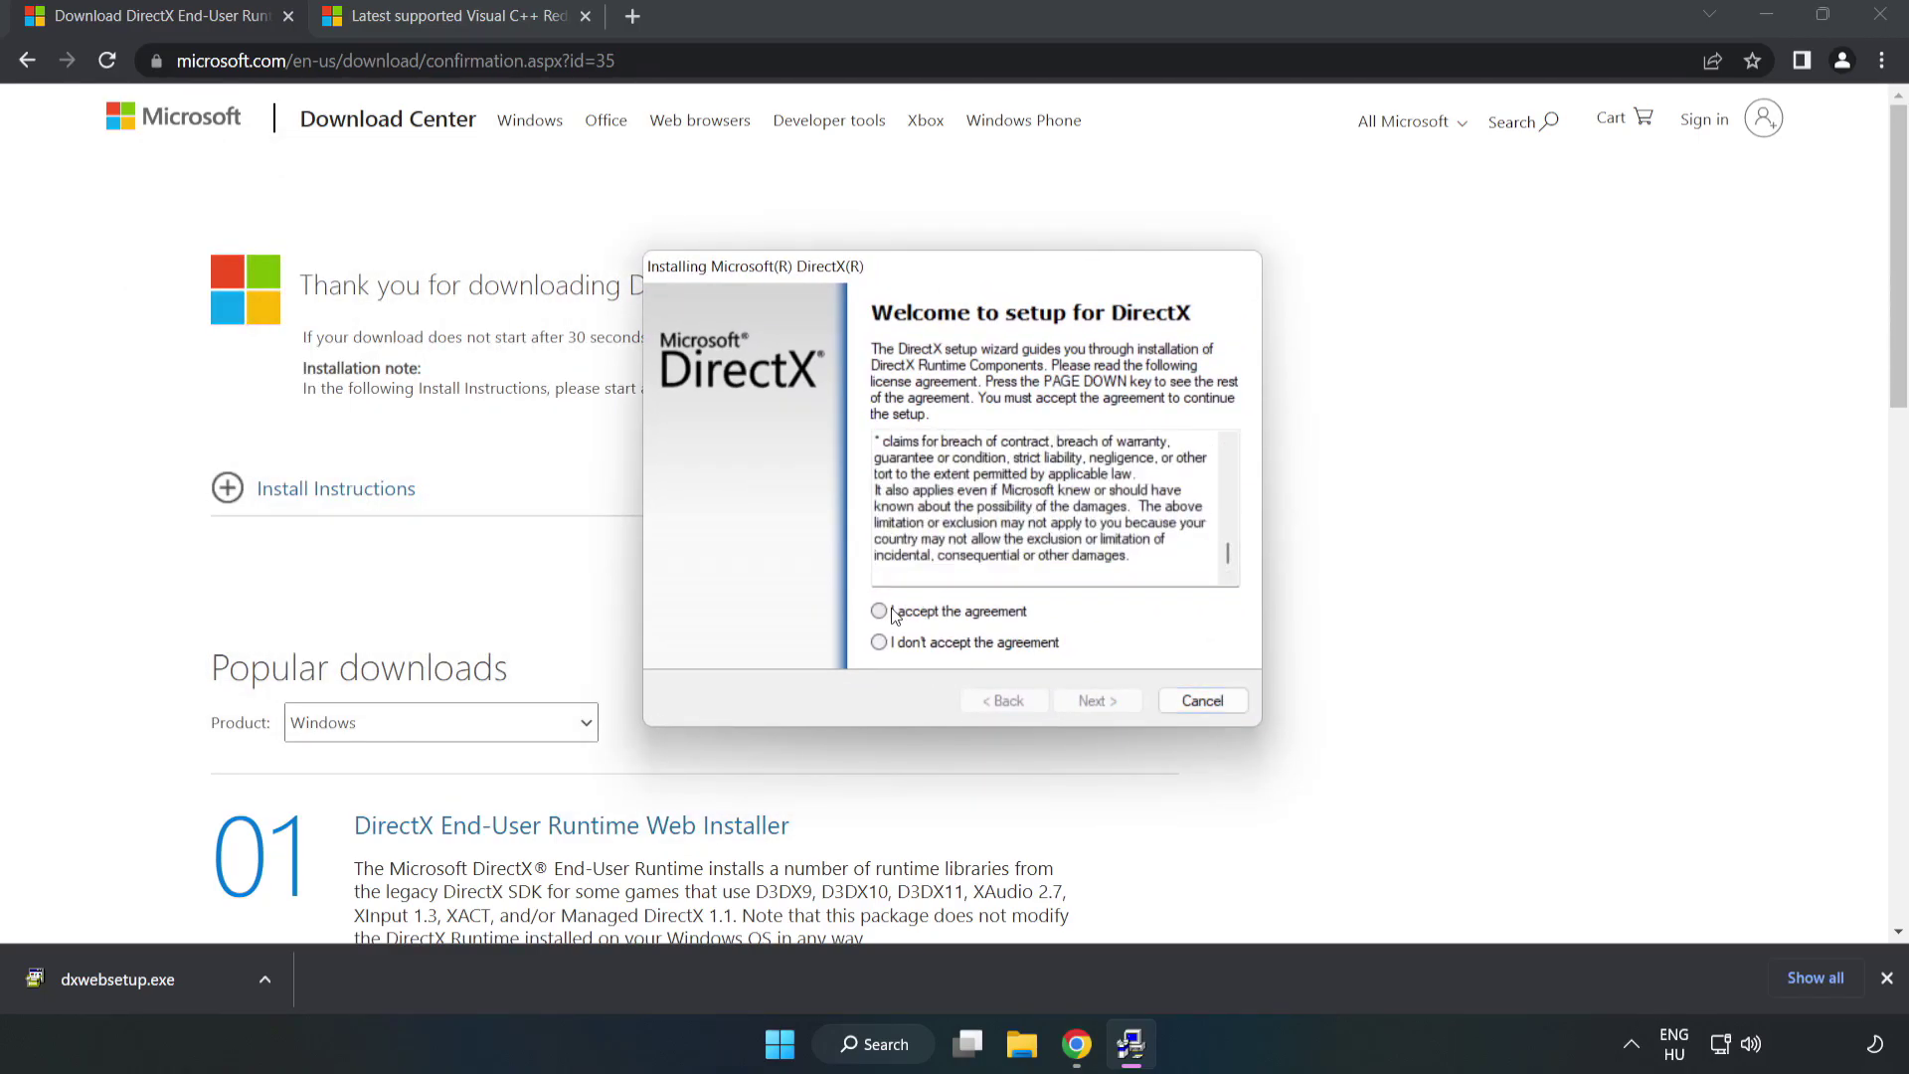
left_click(892, 612)
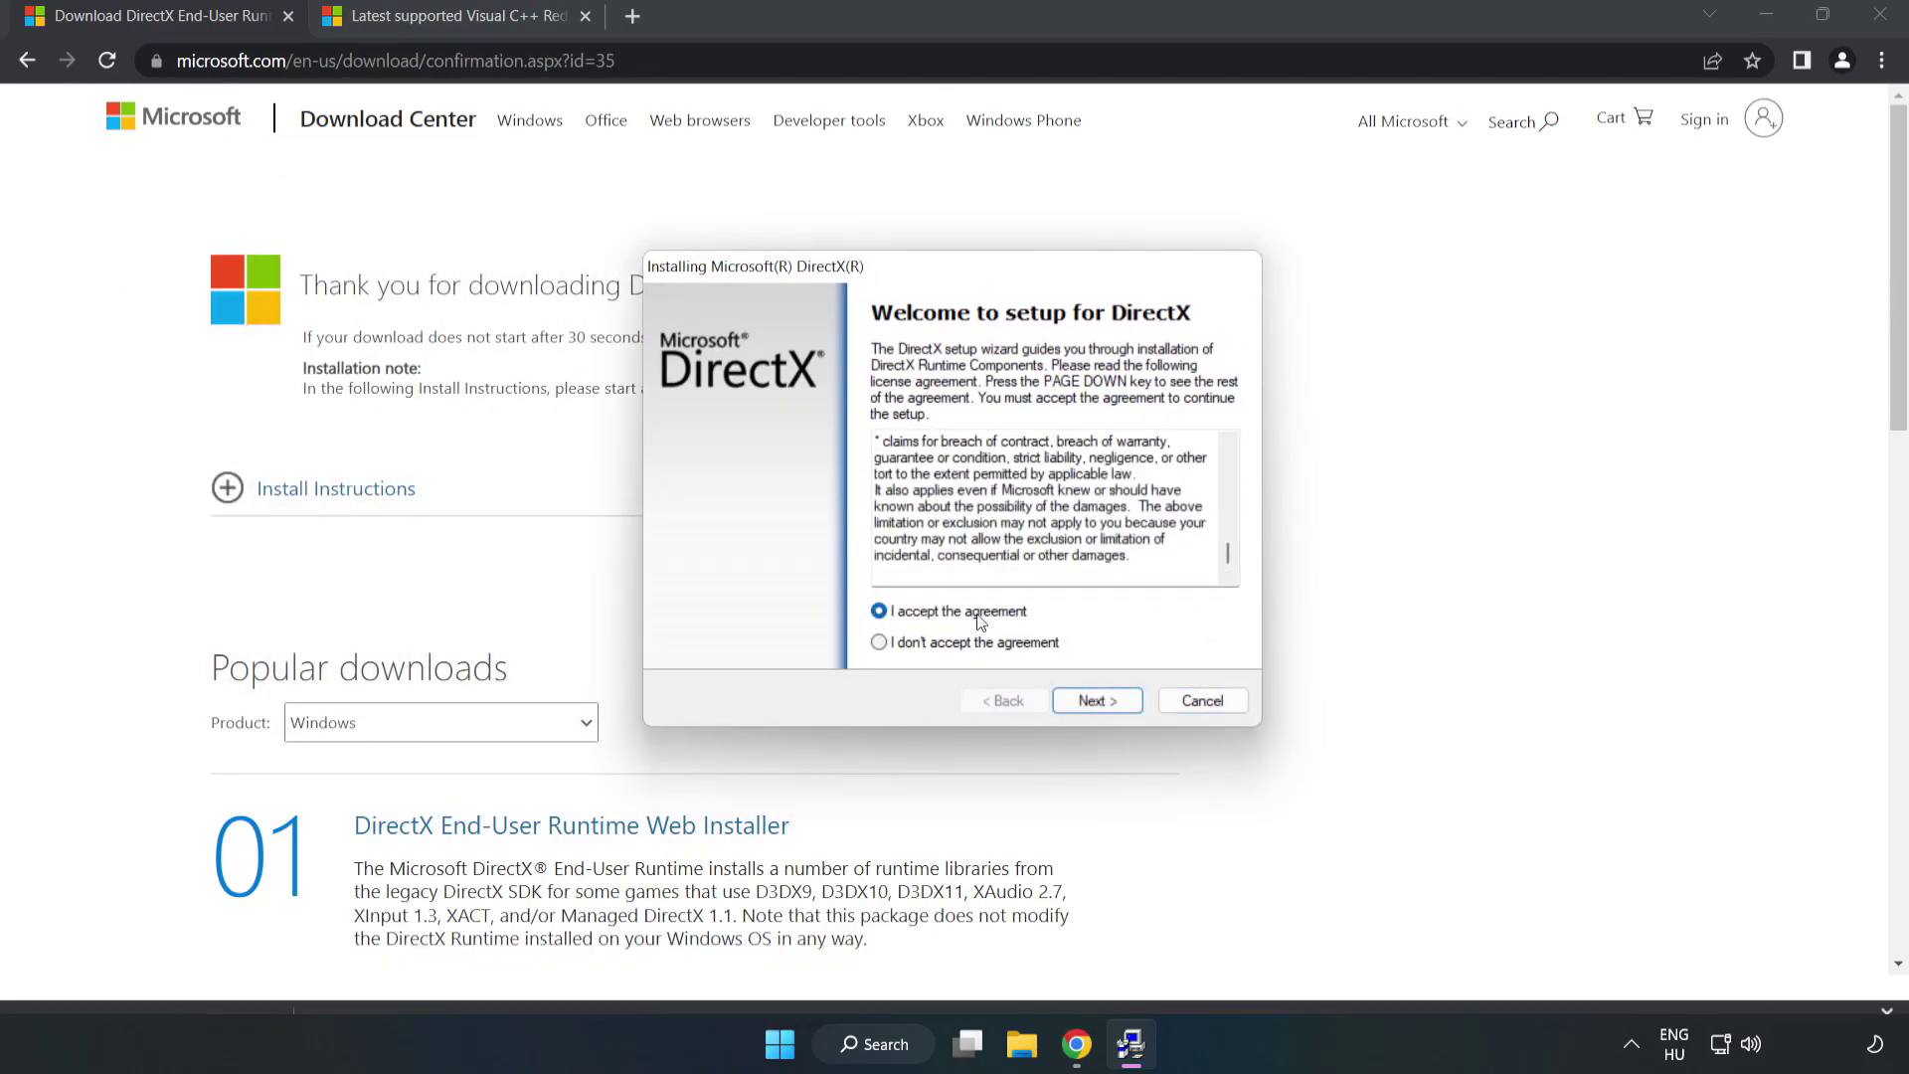
left_click(1096, 701)
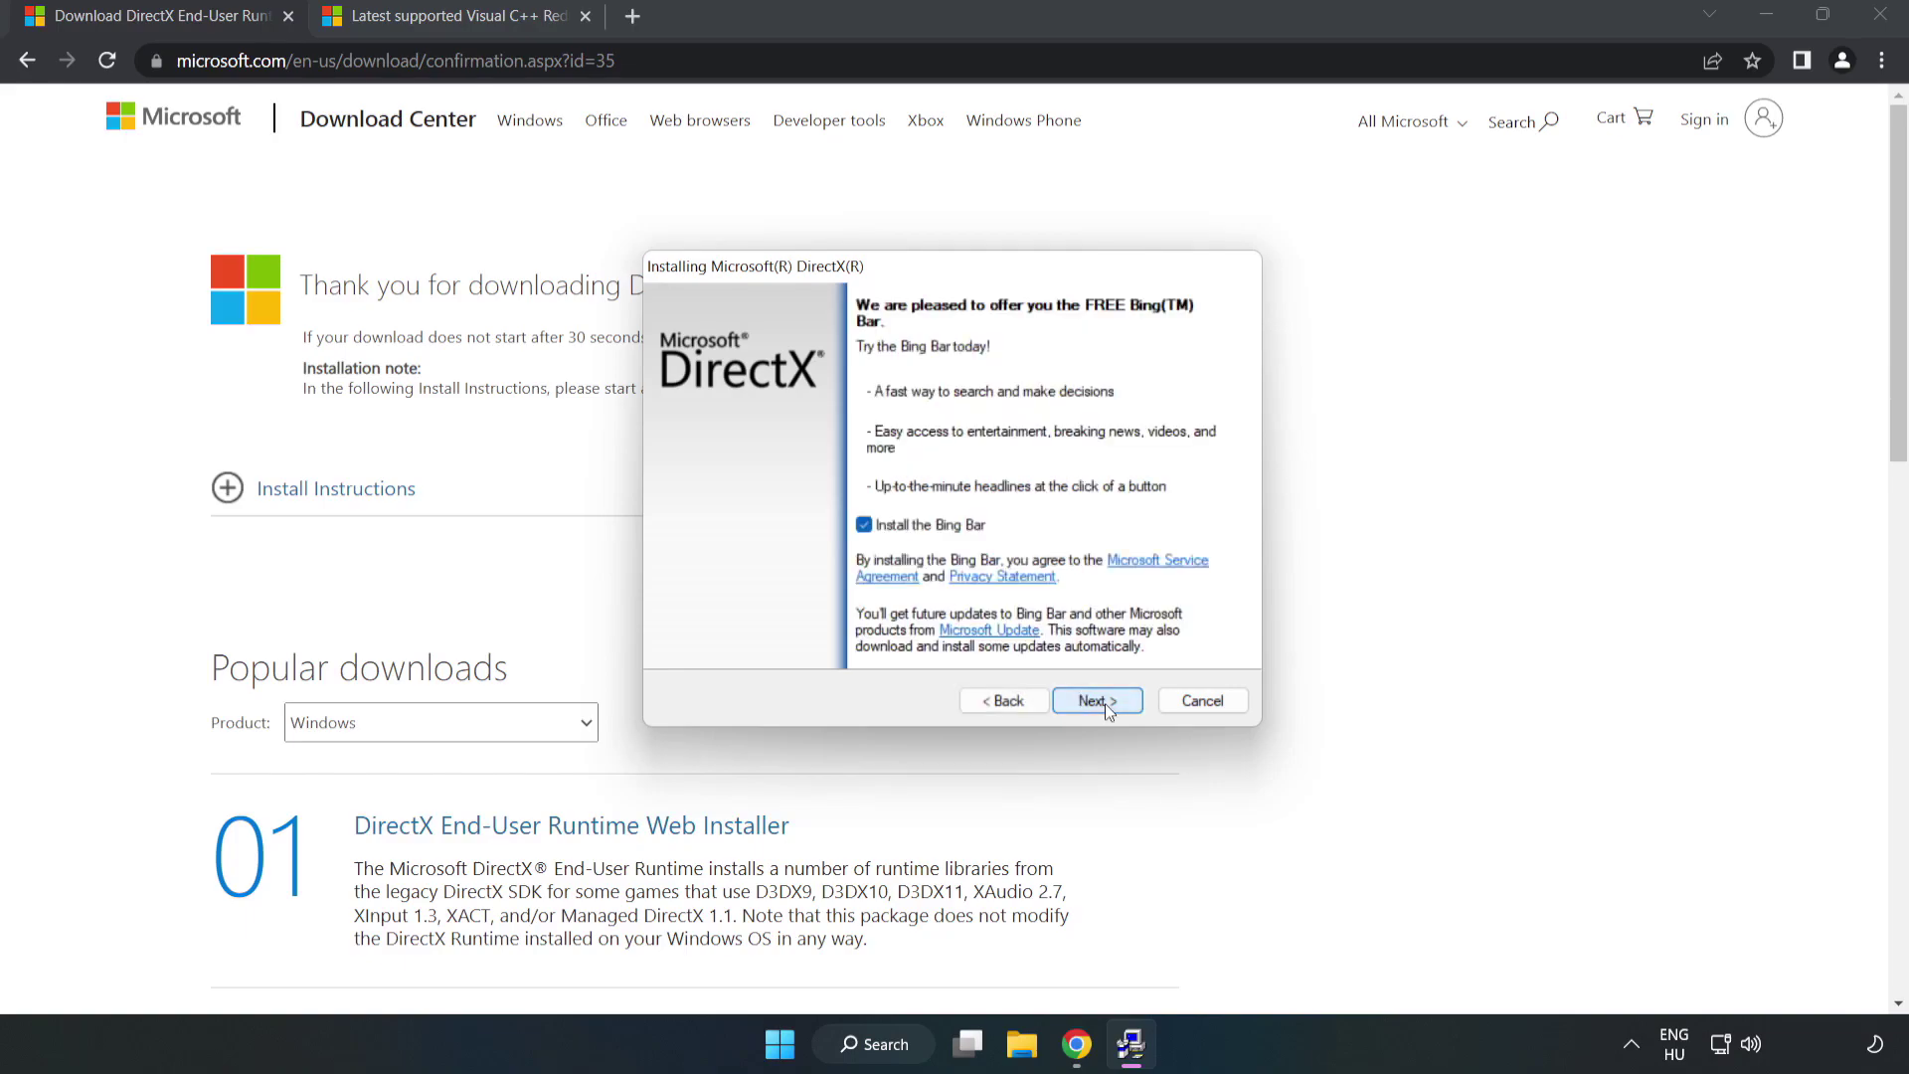
left_click(864, 526)
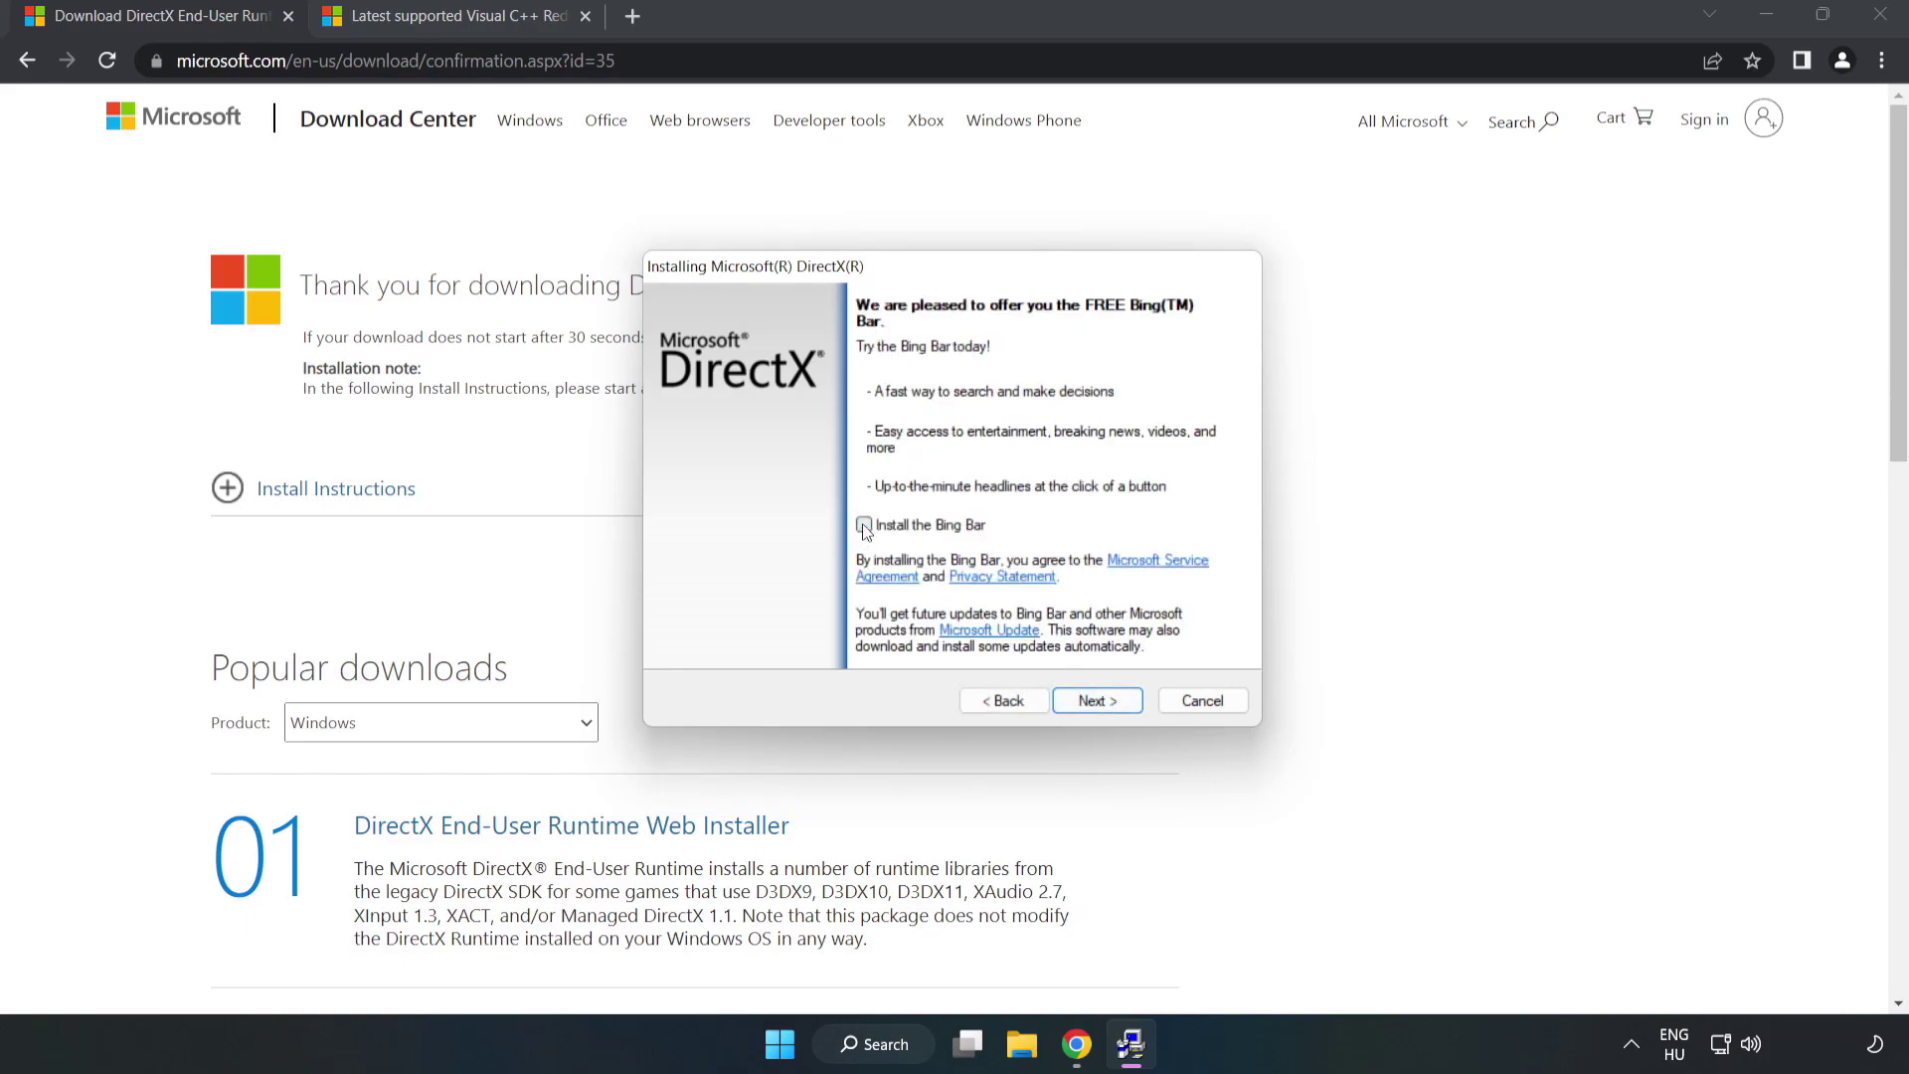
left_click(1098, 701)
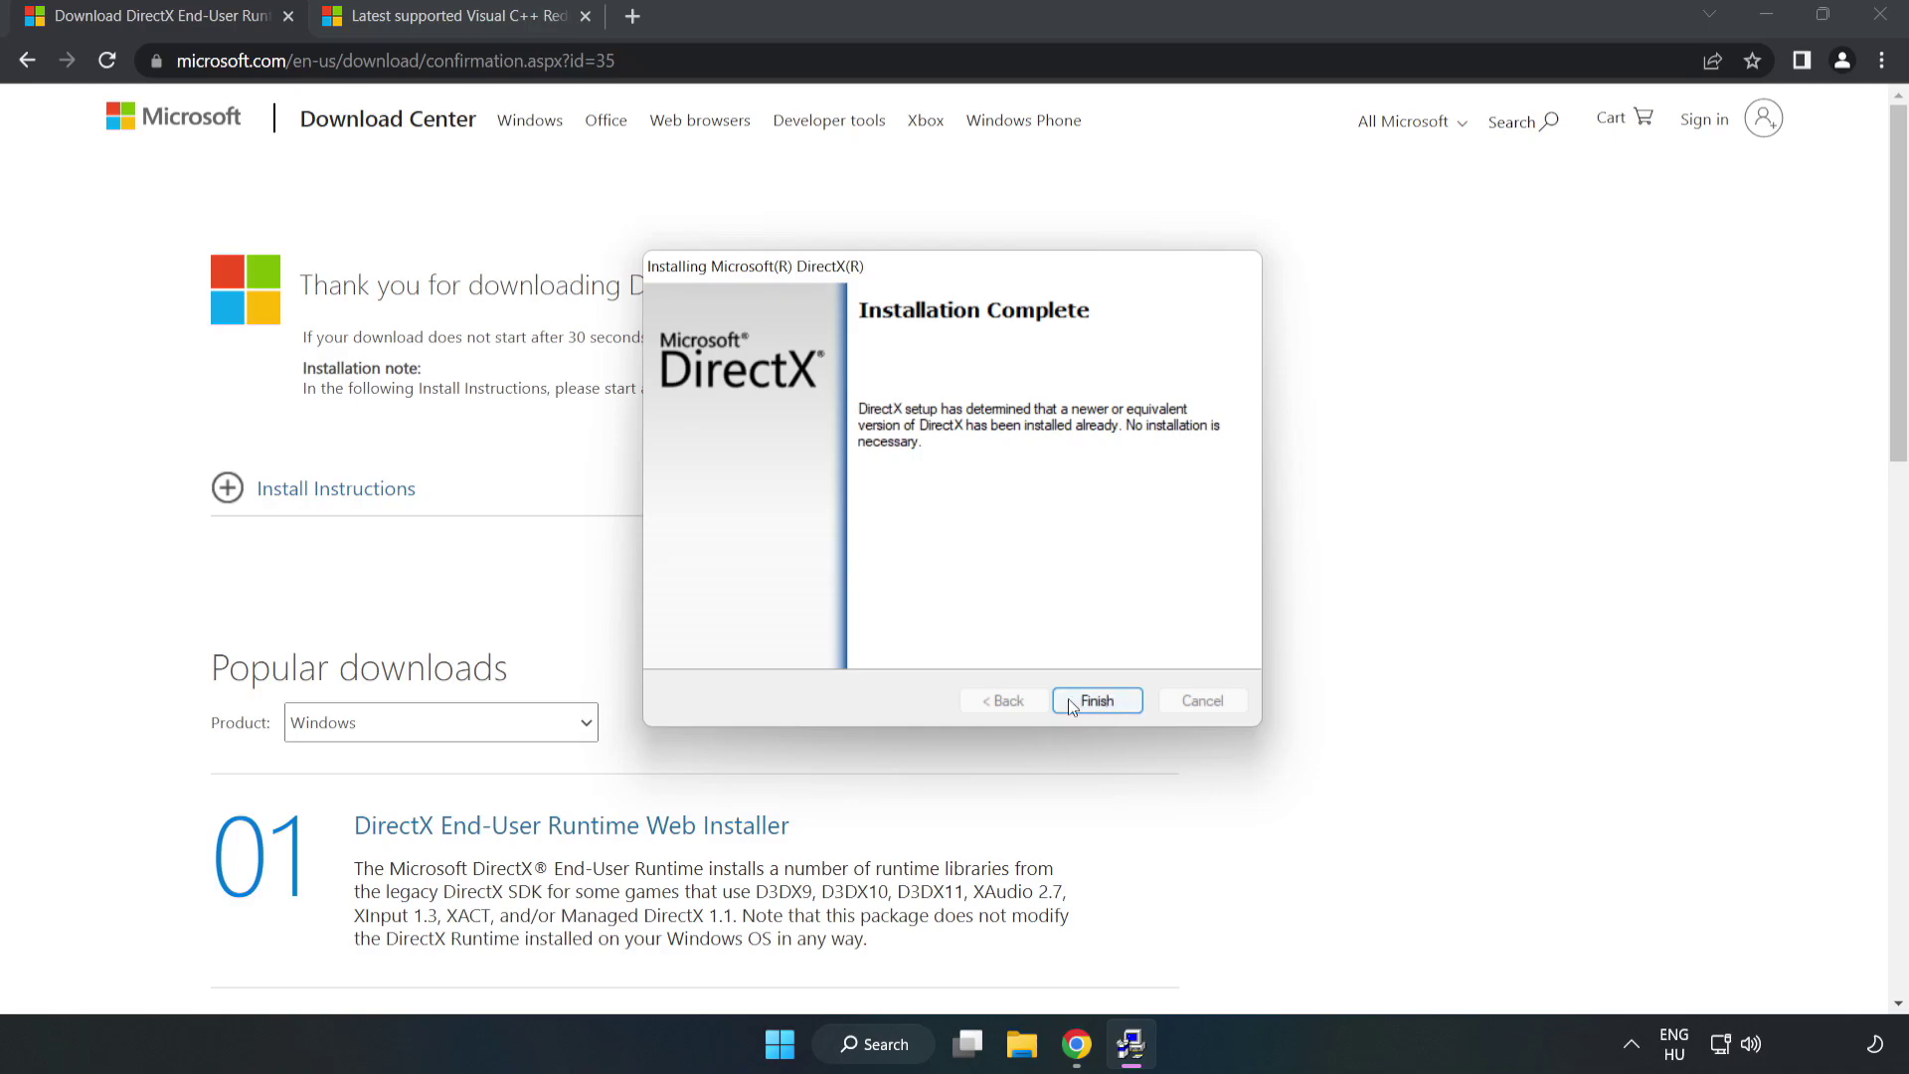
left_click(1098, 701)
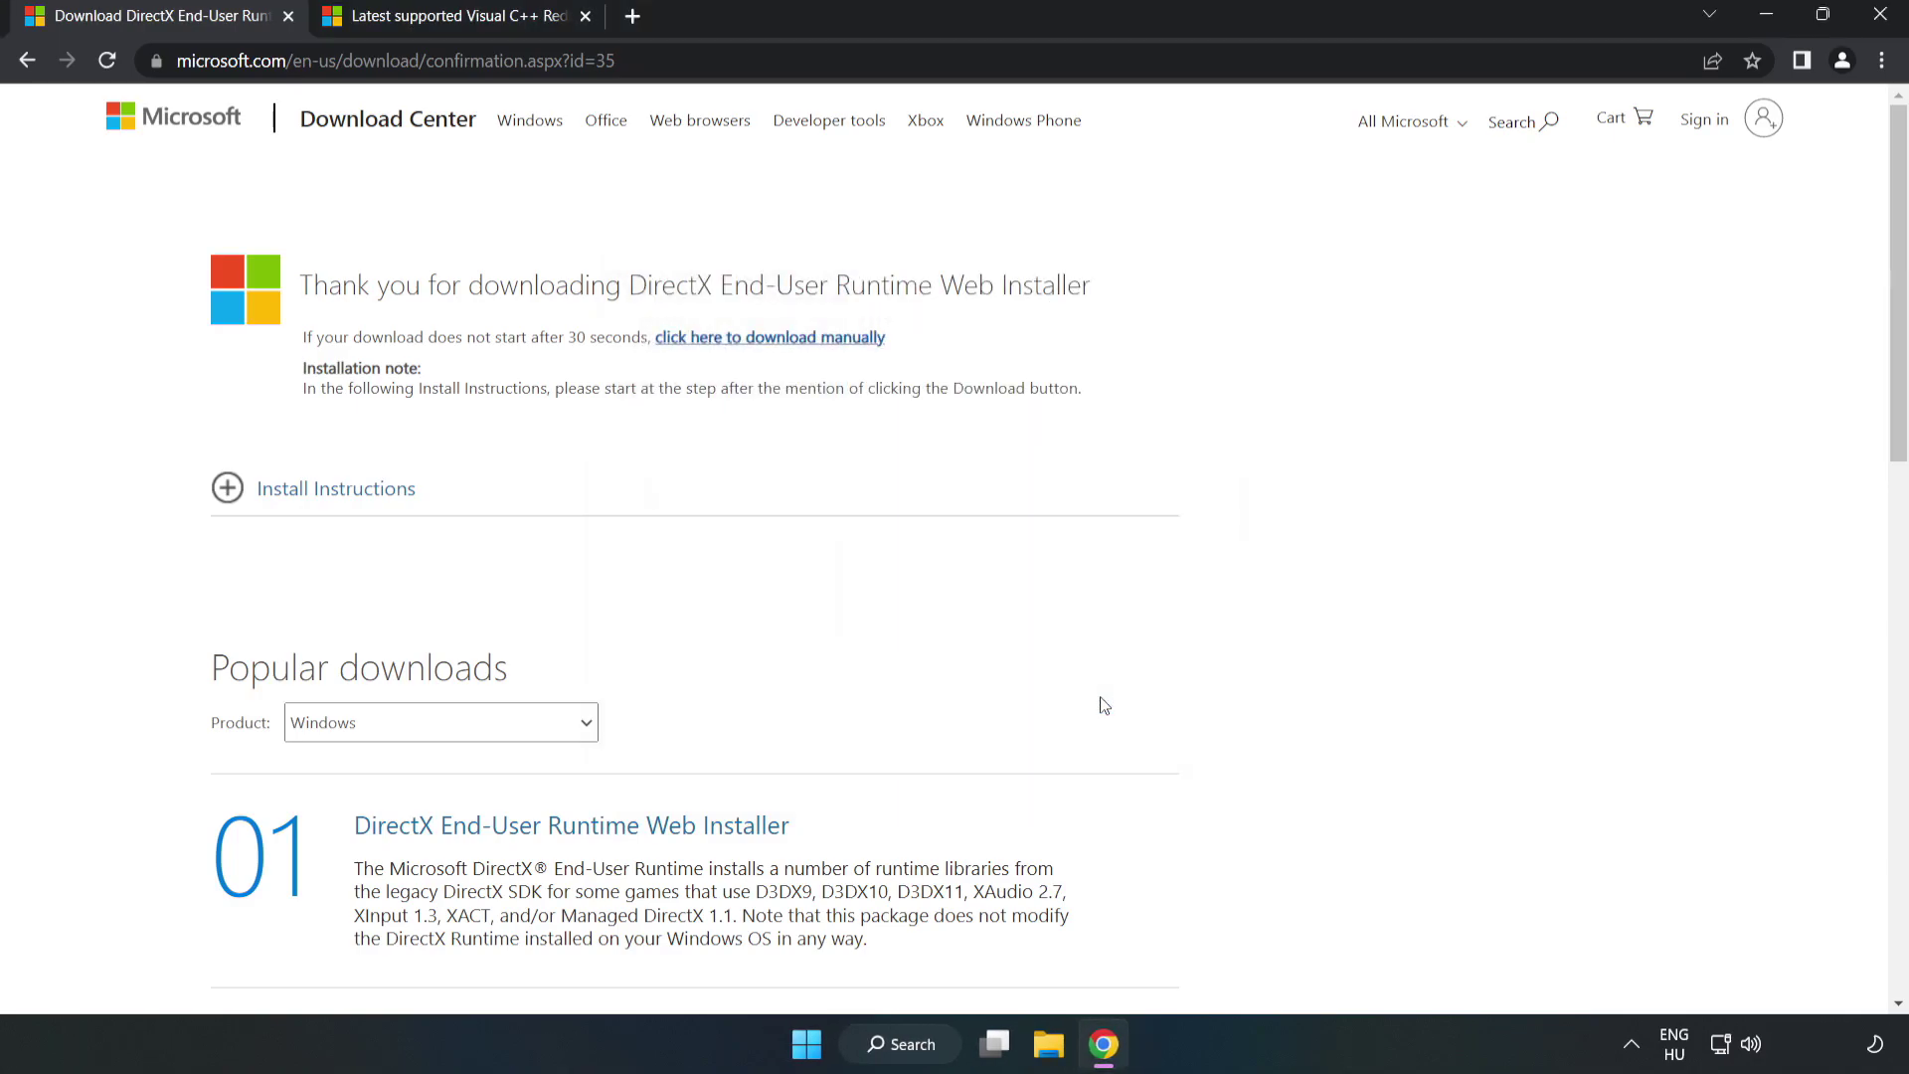
Close the DirectX tab and download the ARM64, x86 and x64 Visual C++ 2015–2022 redistributables
left_click(287, 17)
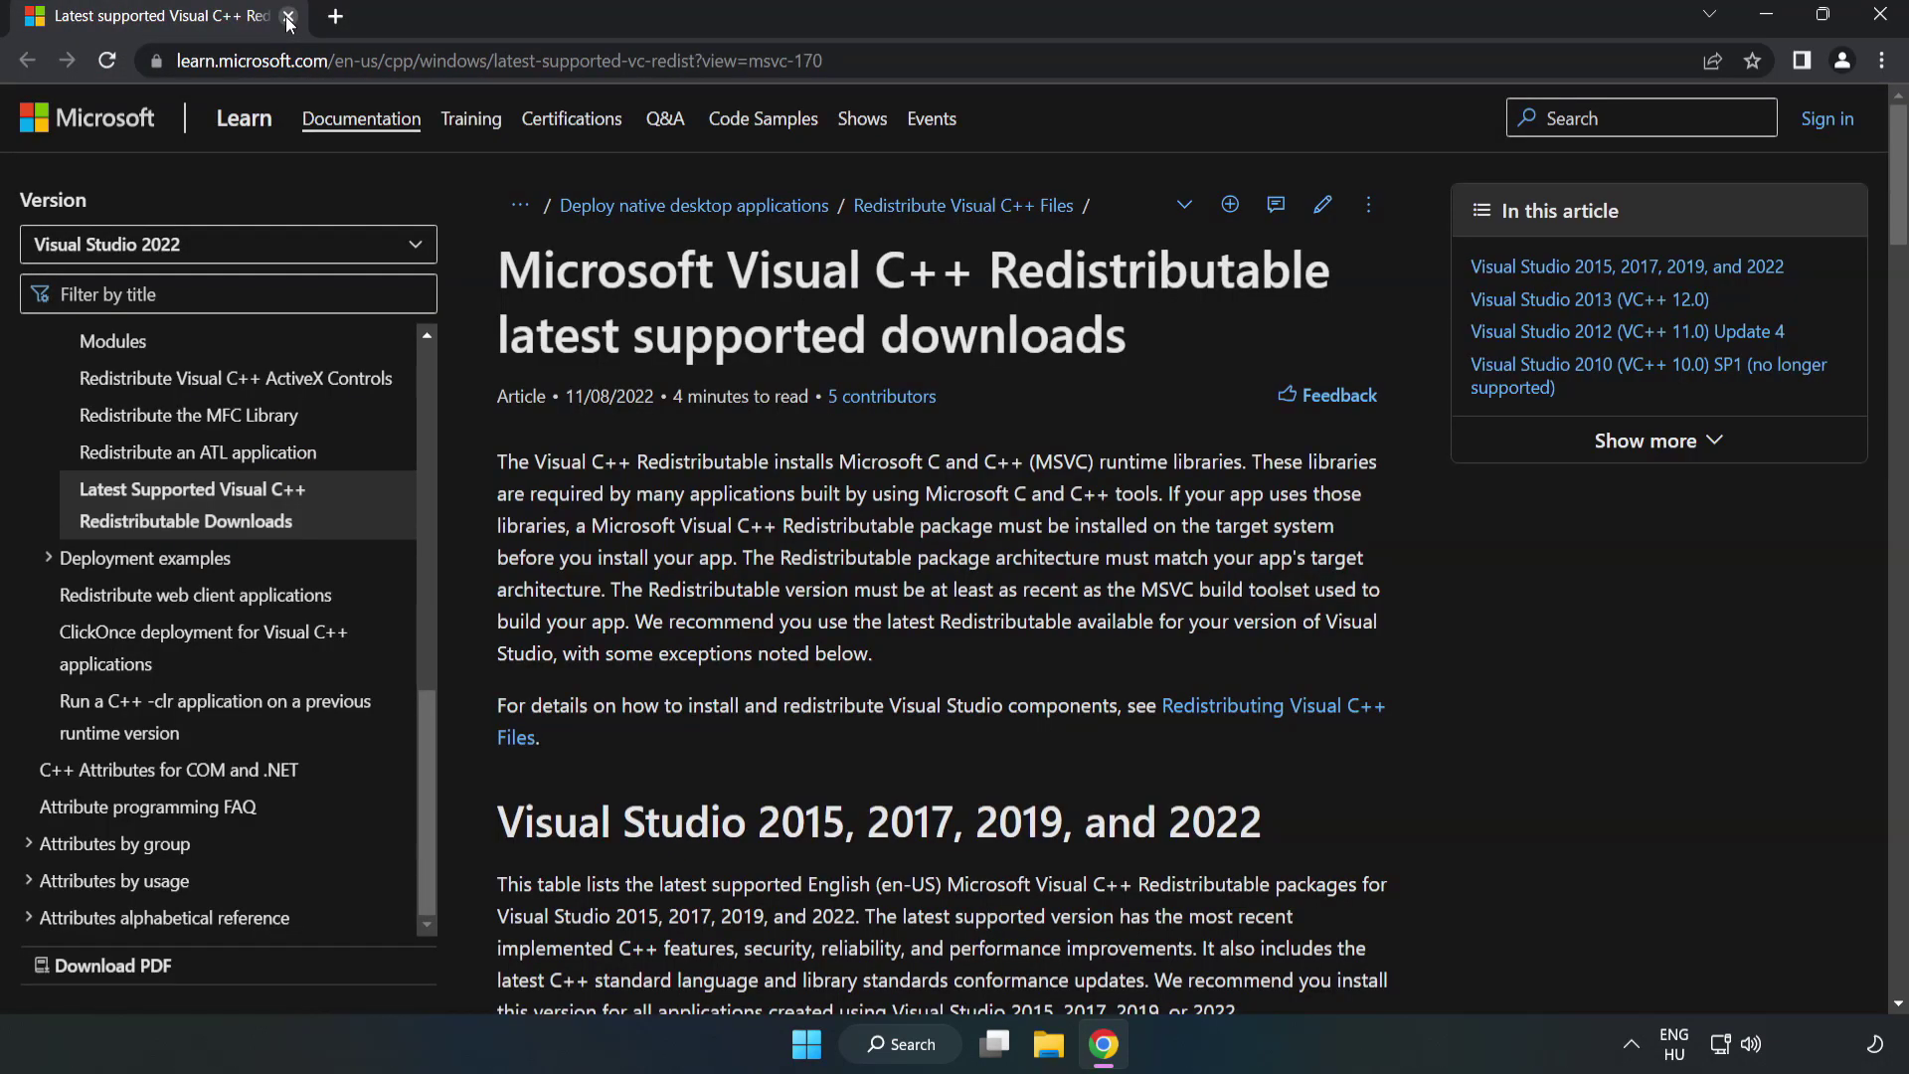
left_click_drag(823, 61, 238, 61)
left_click(1143, 269)
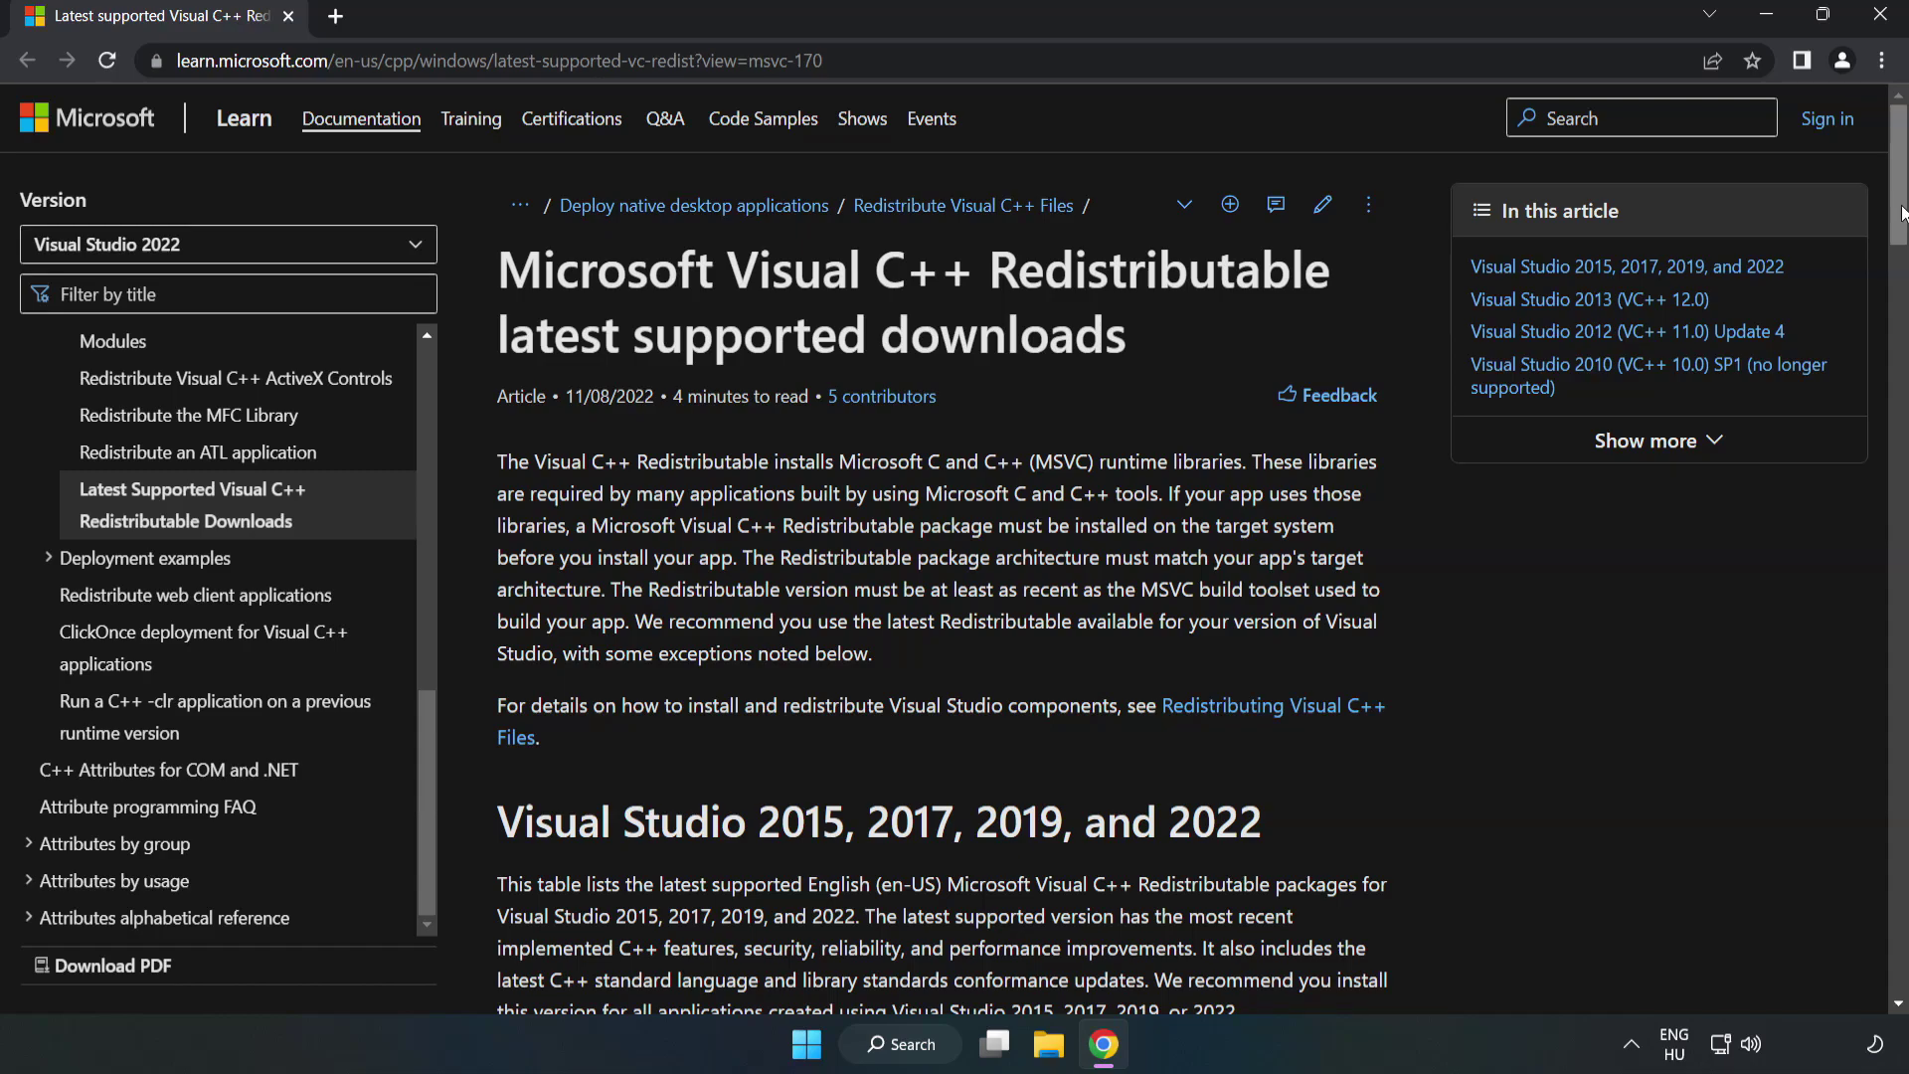
scroll(887, 563, "down", 5)
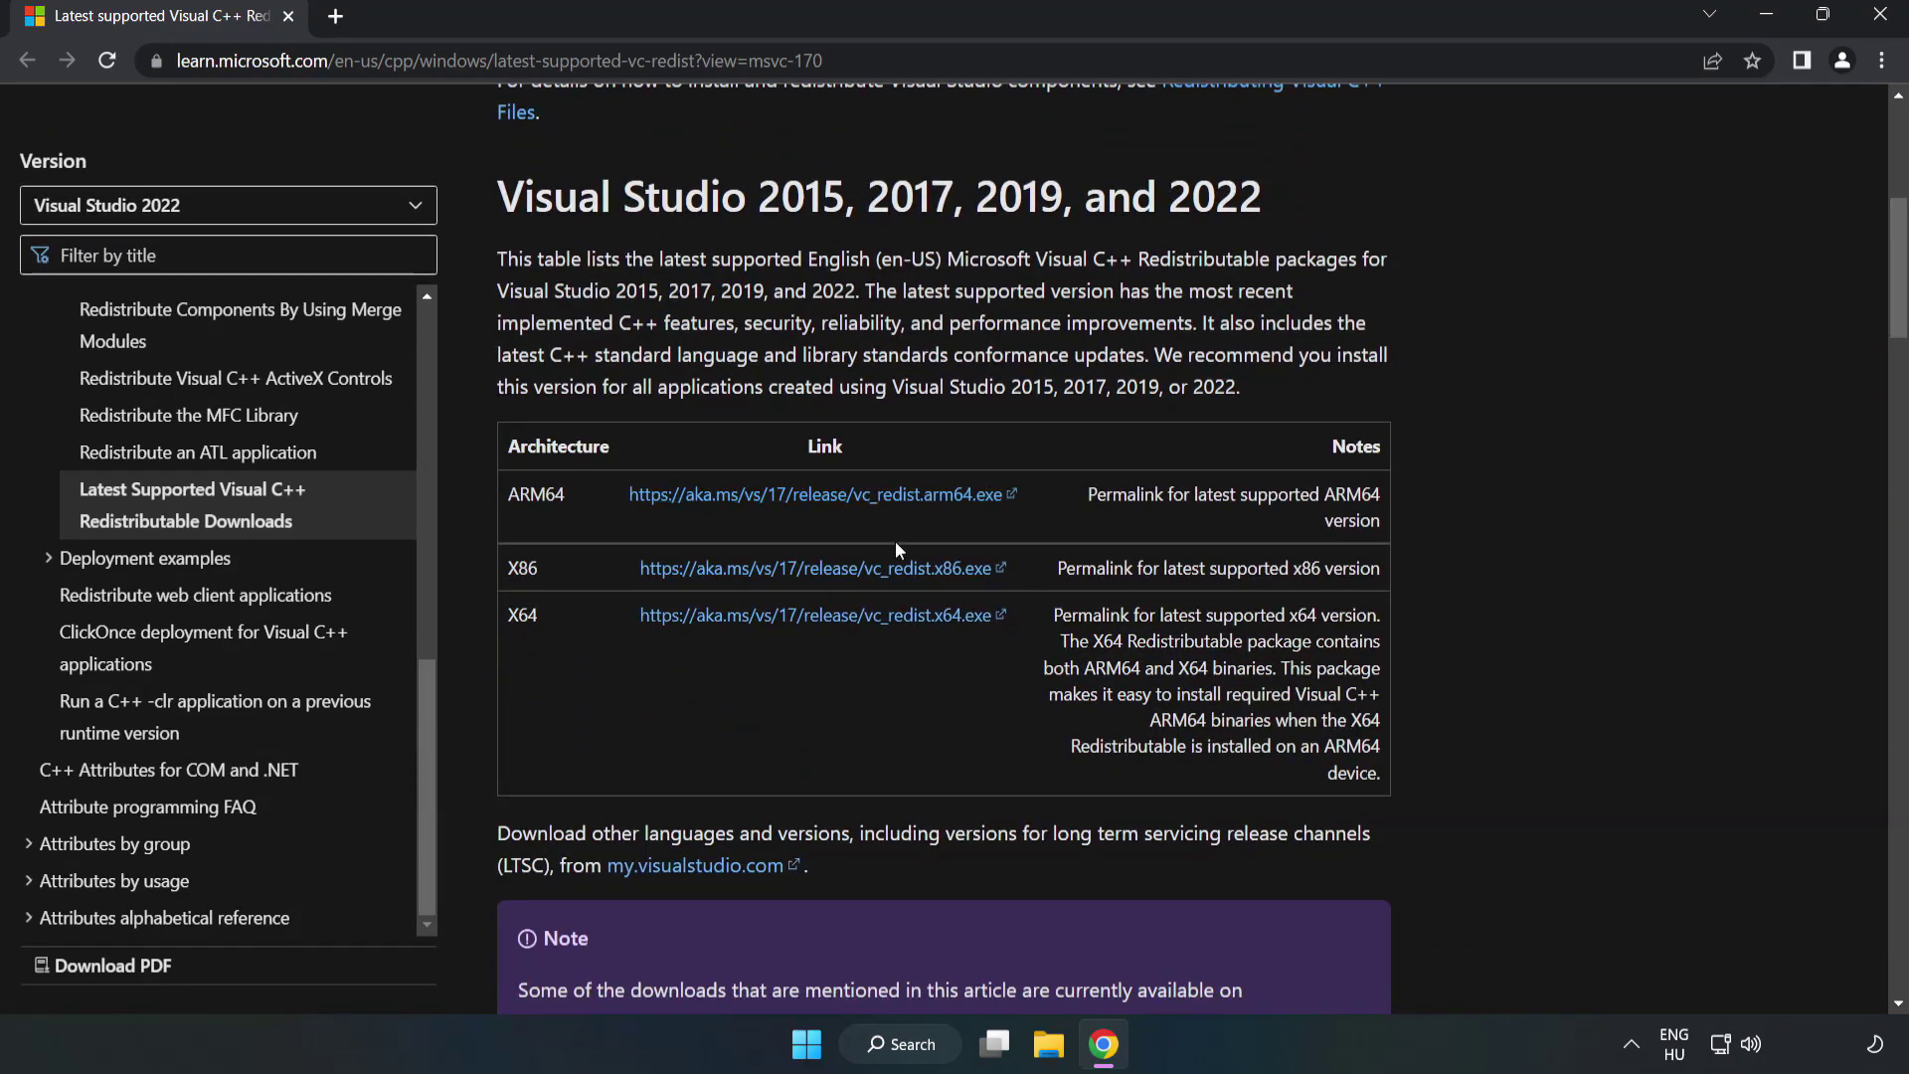
left_click(817, 500)
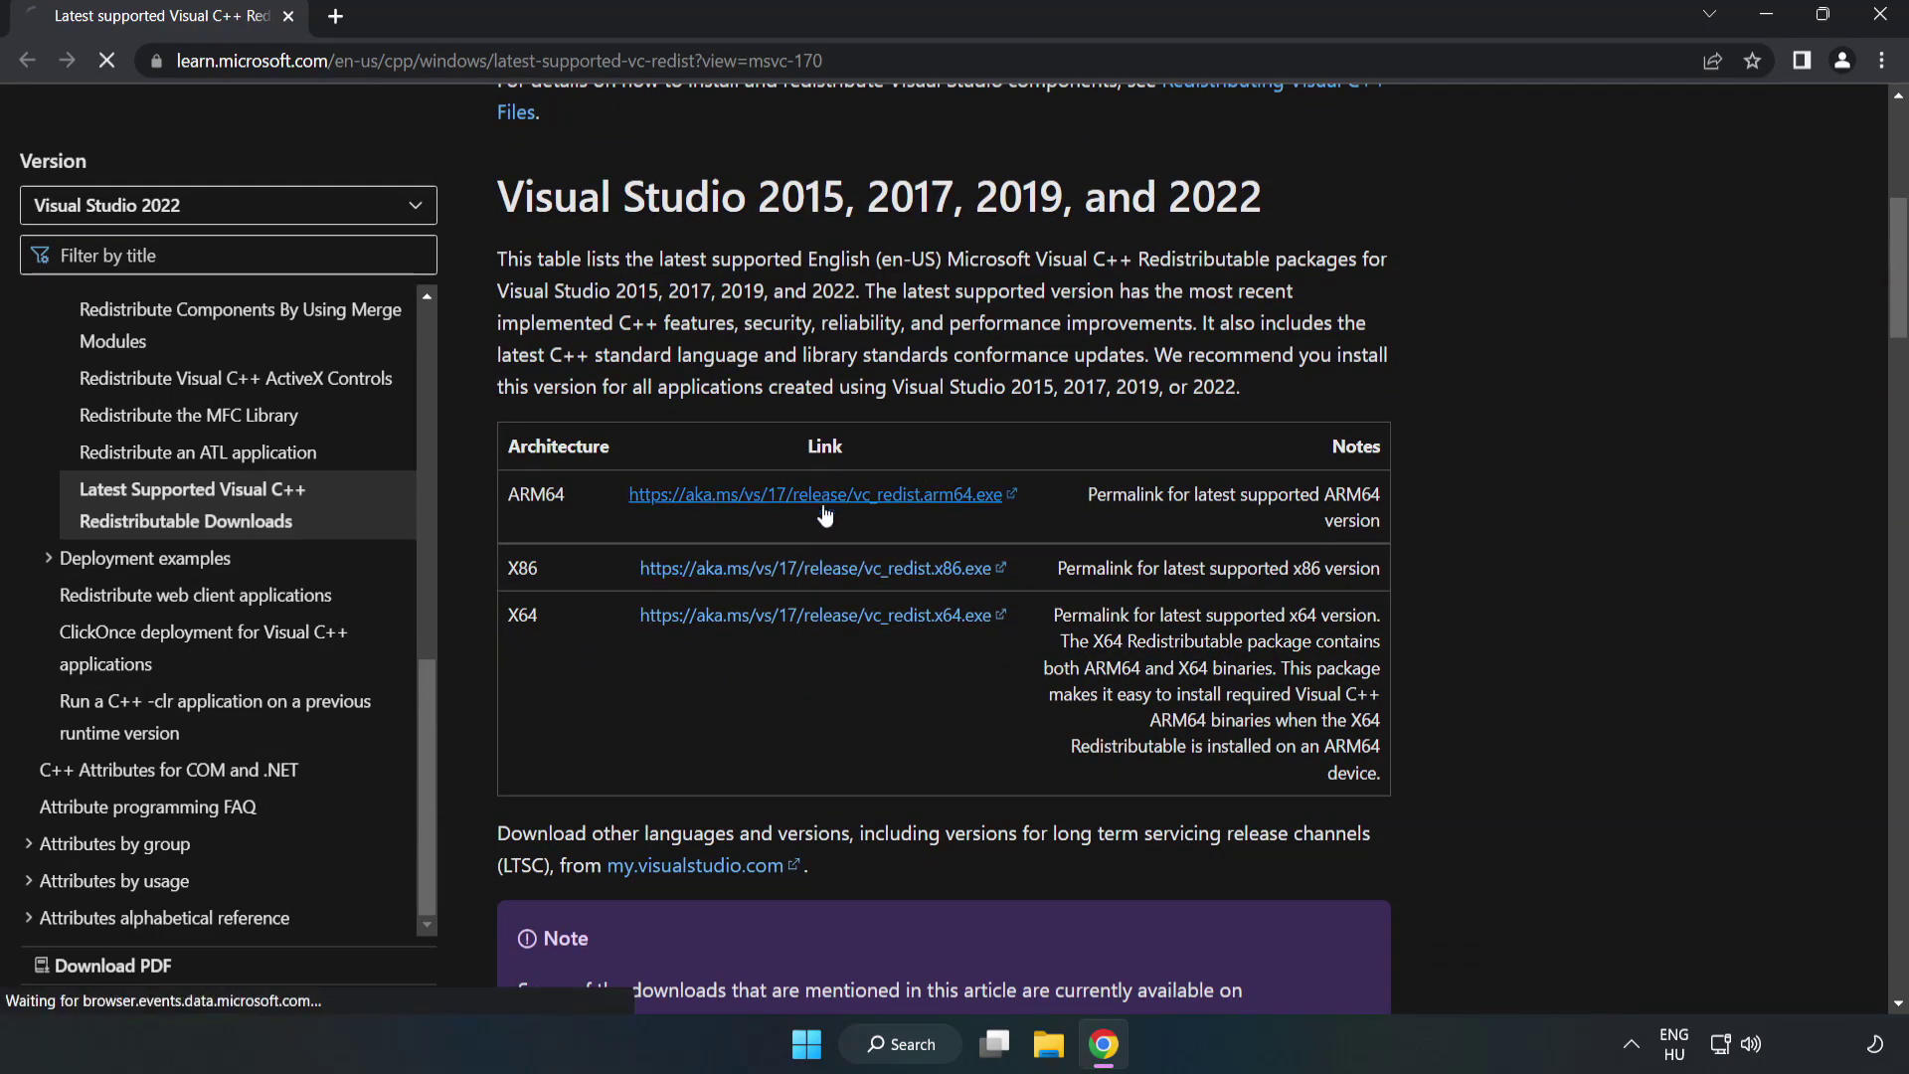
left_click(840, 575)
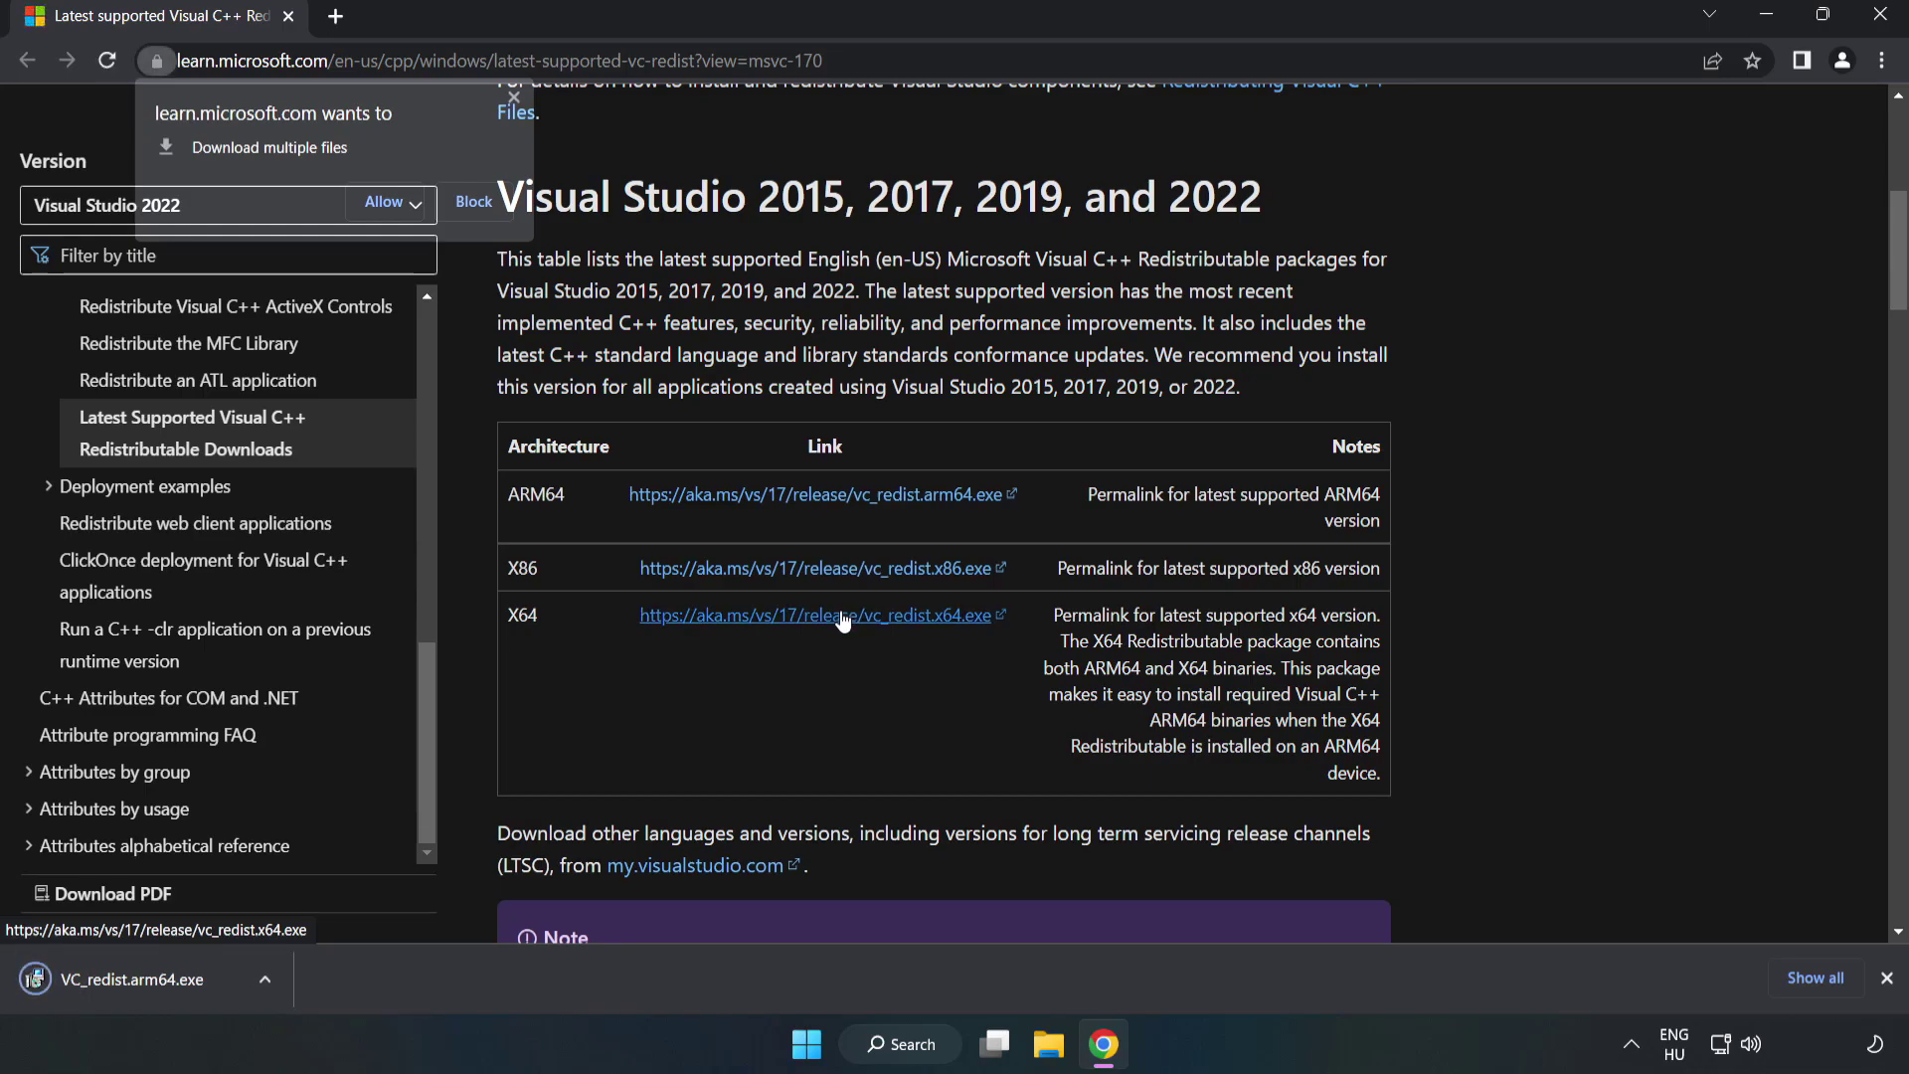
left_click(386, 202)
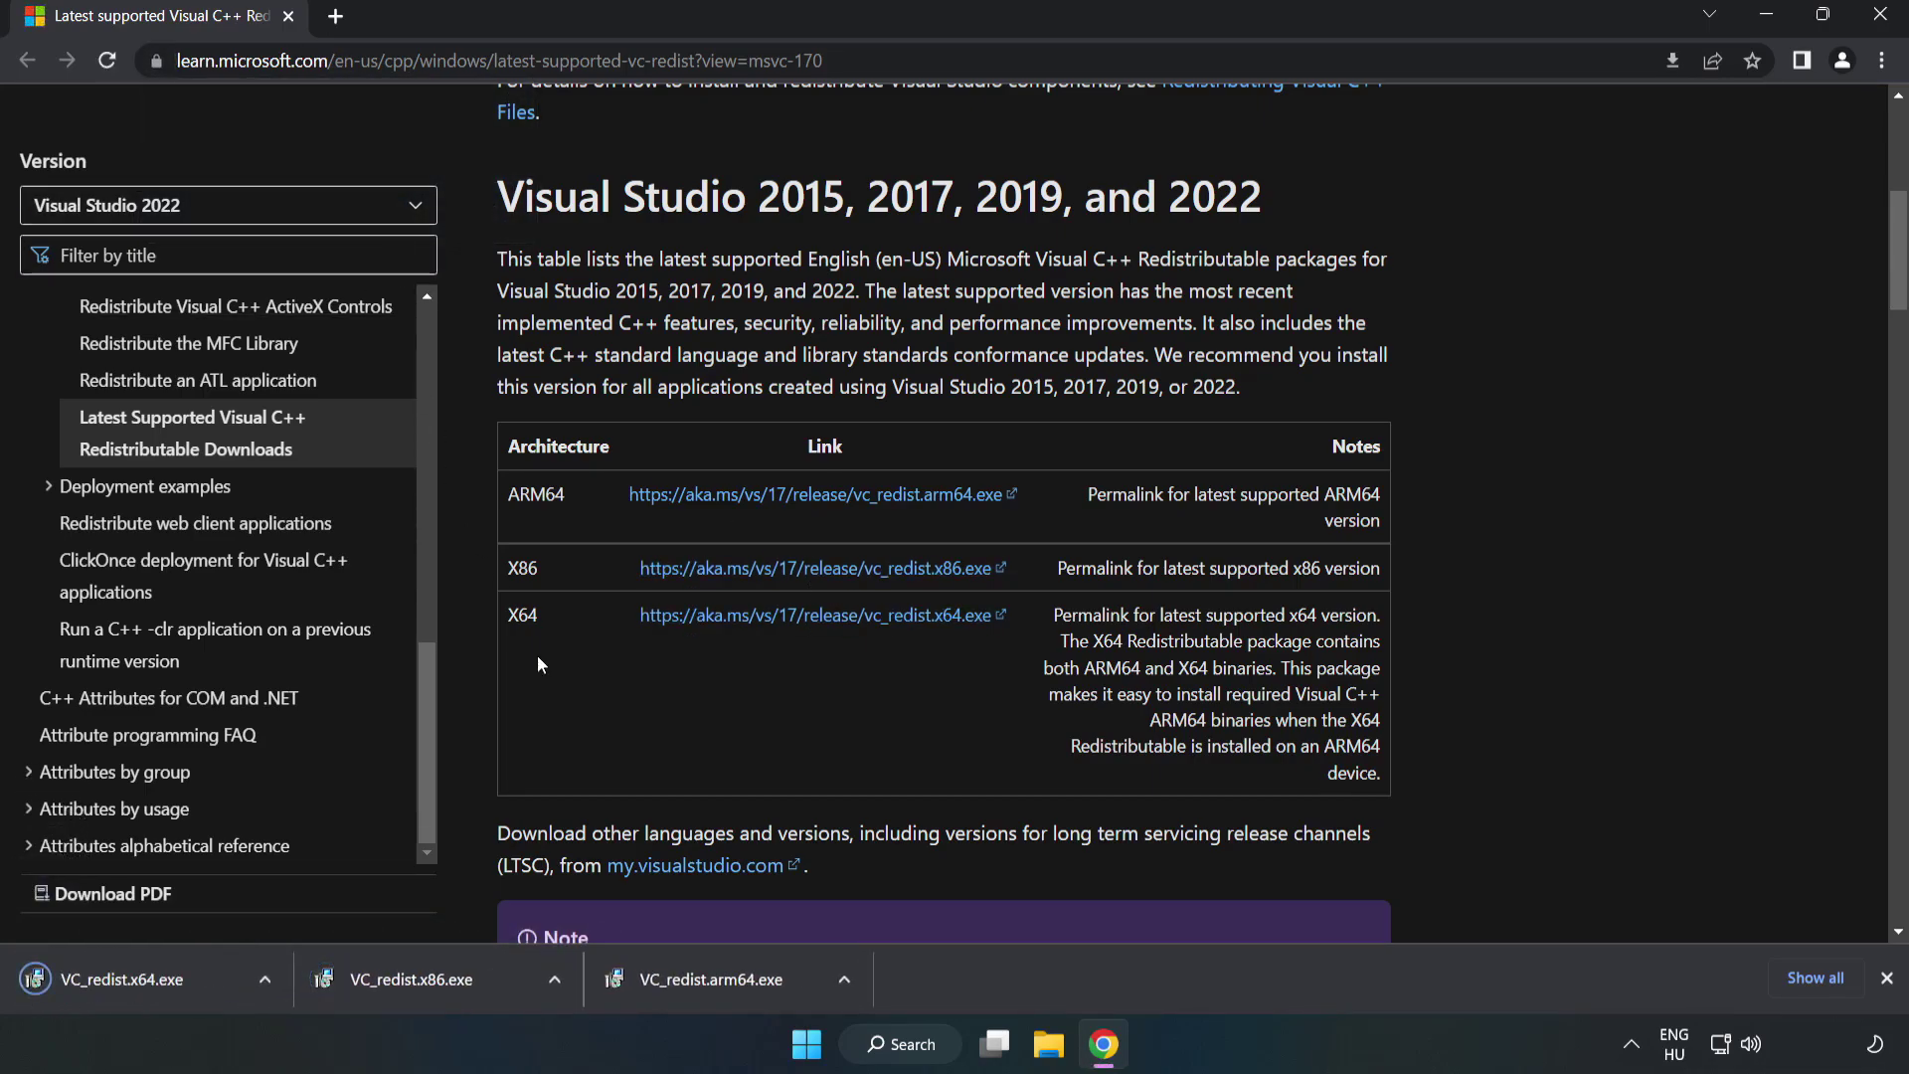
Attempt the ARM64 redistributable install and dismiss its unsupported-processor failure
left_click(732, 987)
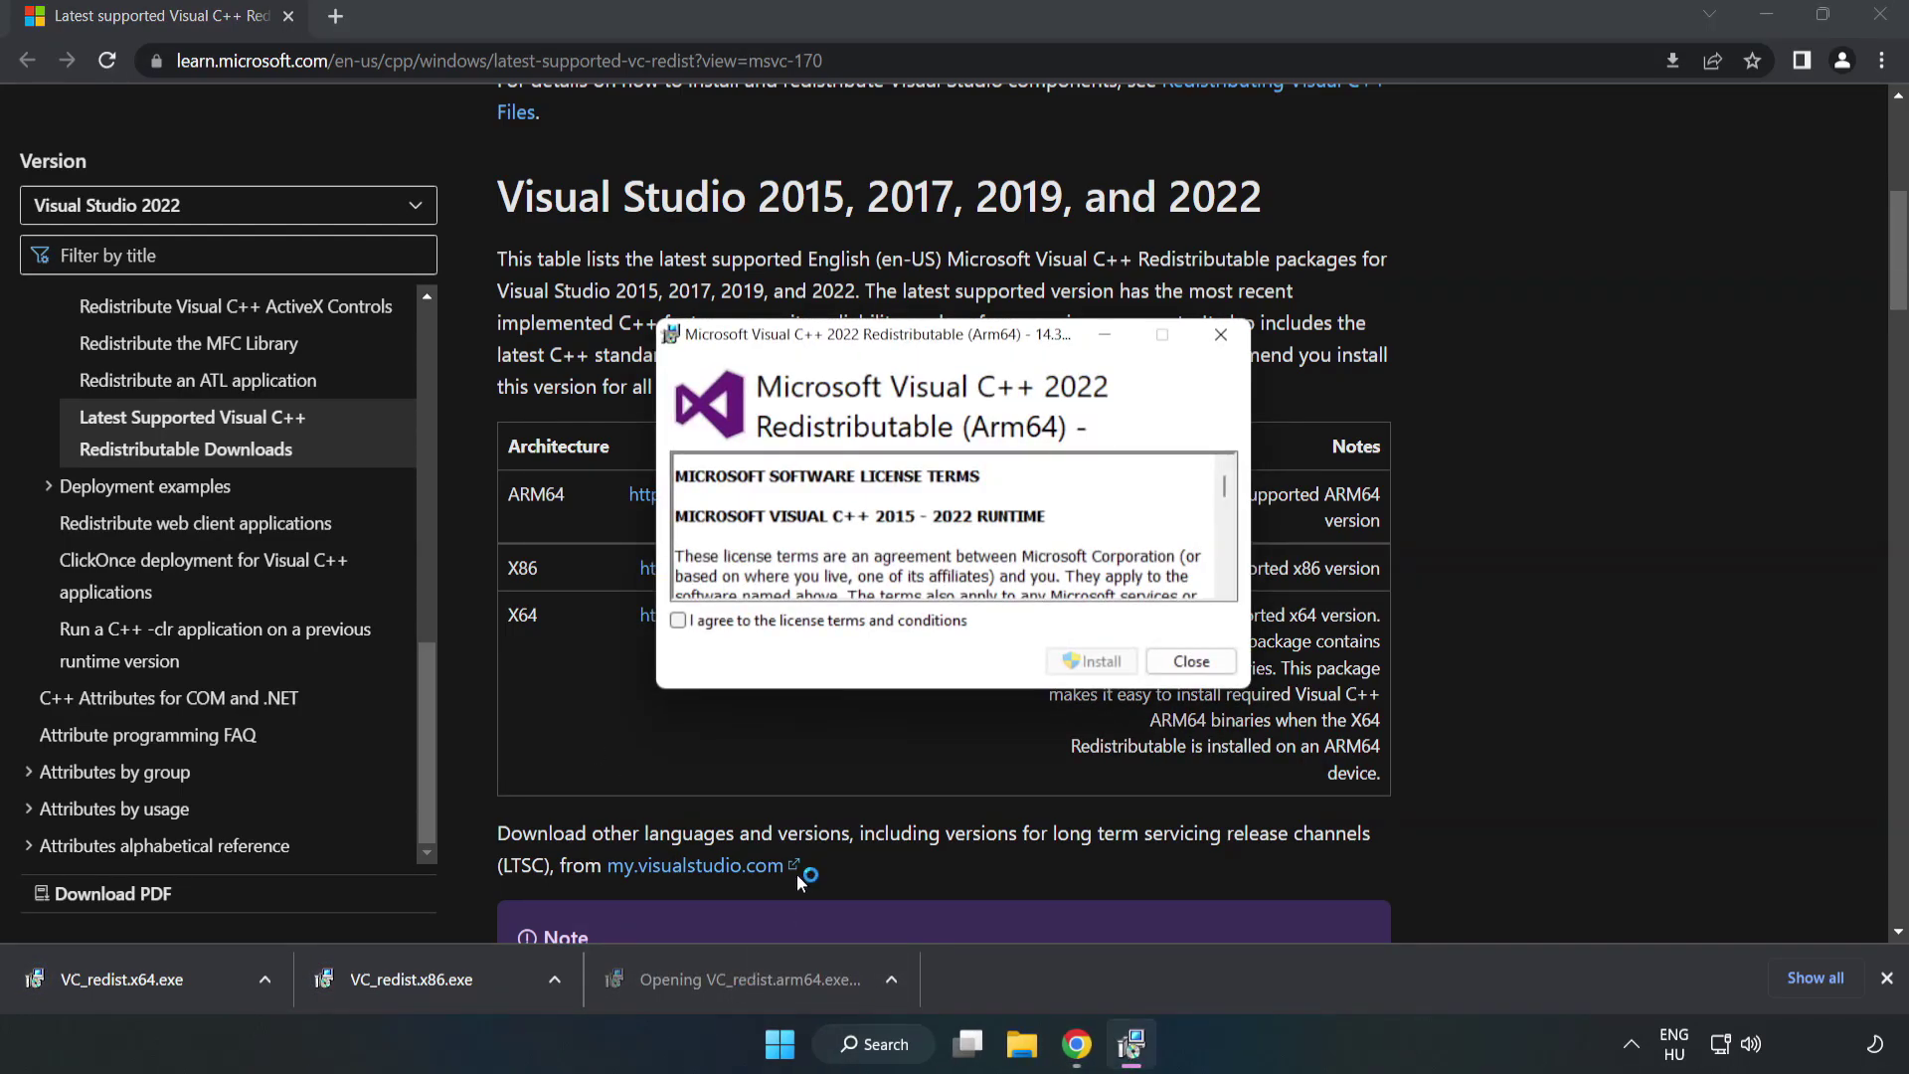
left_click_drag(1224, 487, 1217, 602)
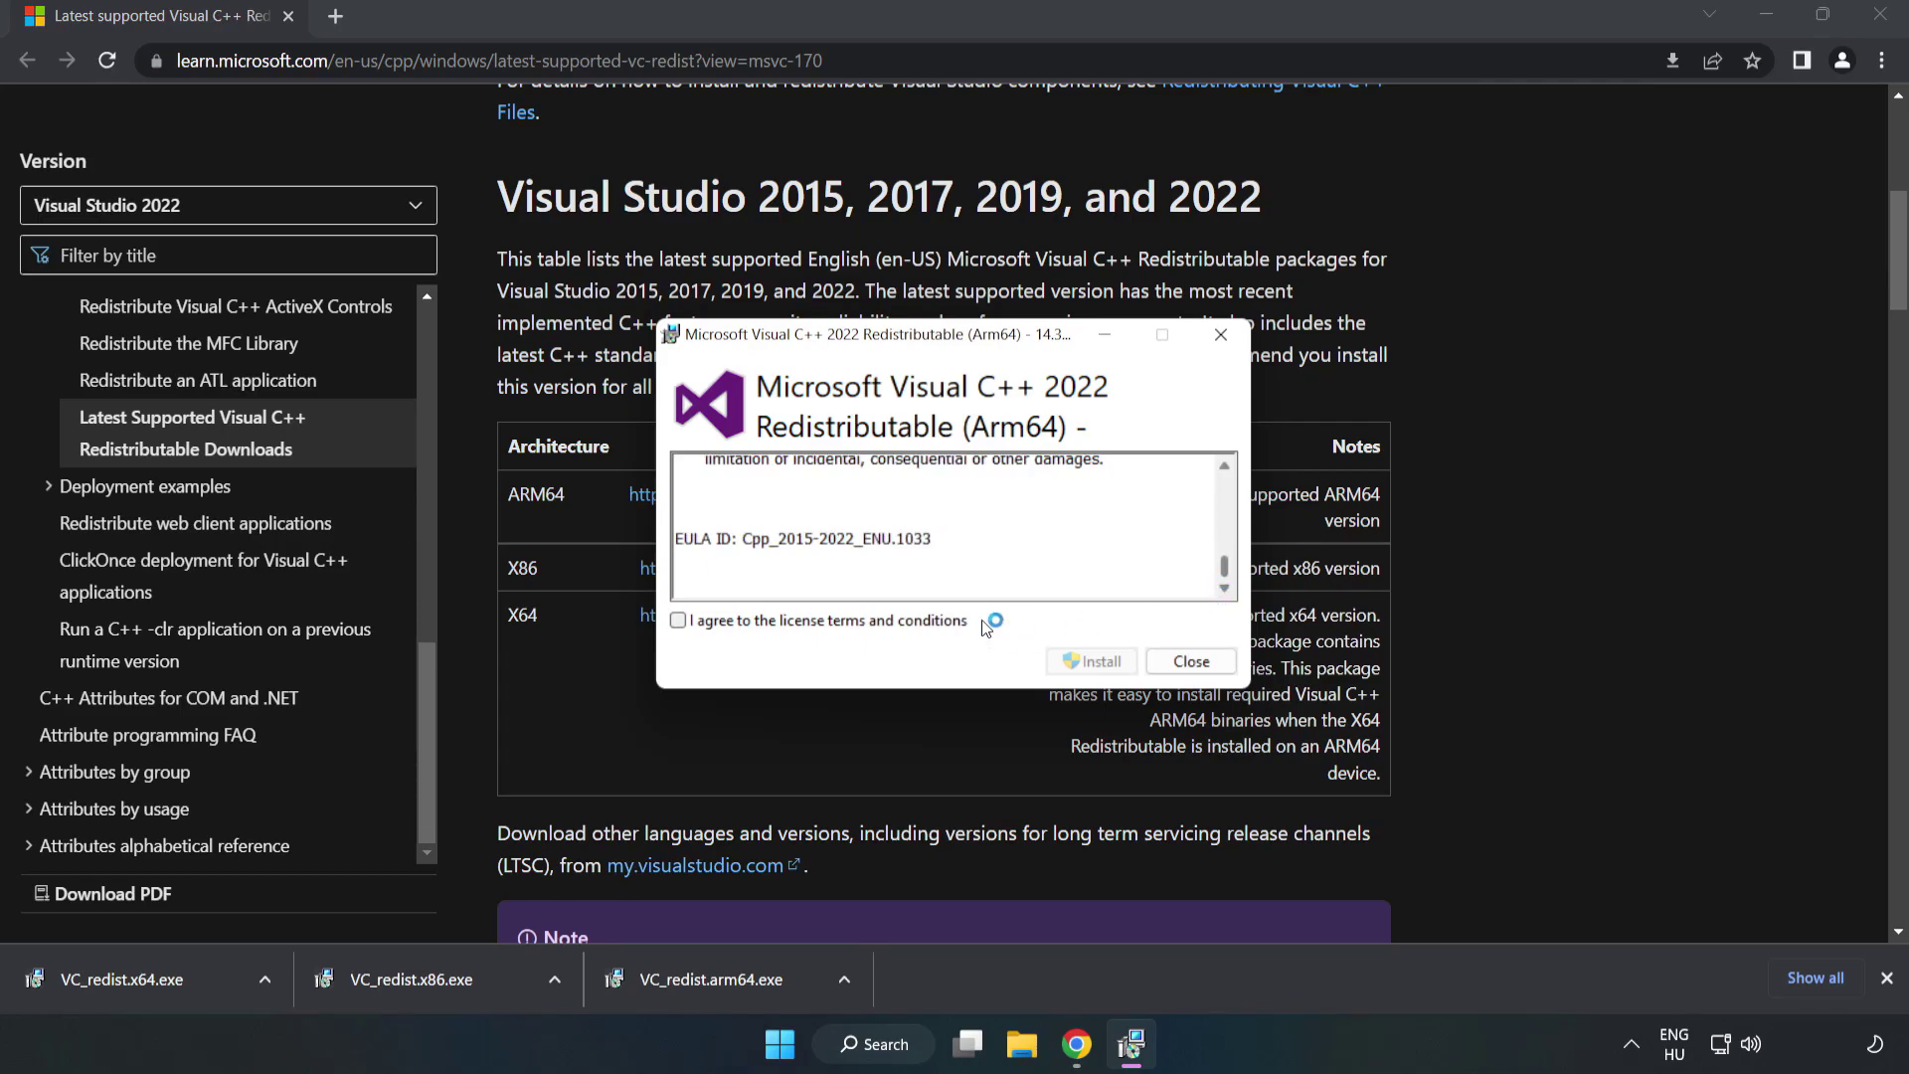
left_click(833, 622)
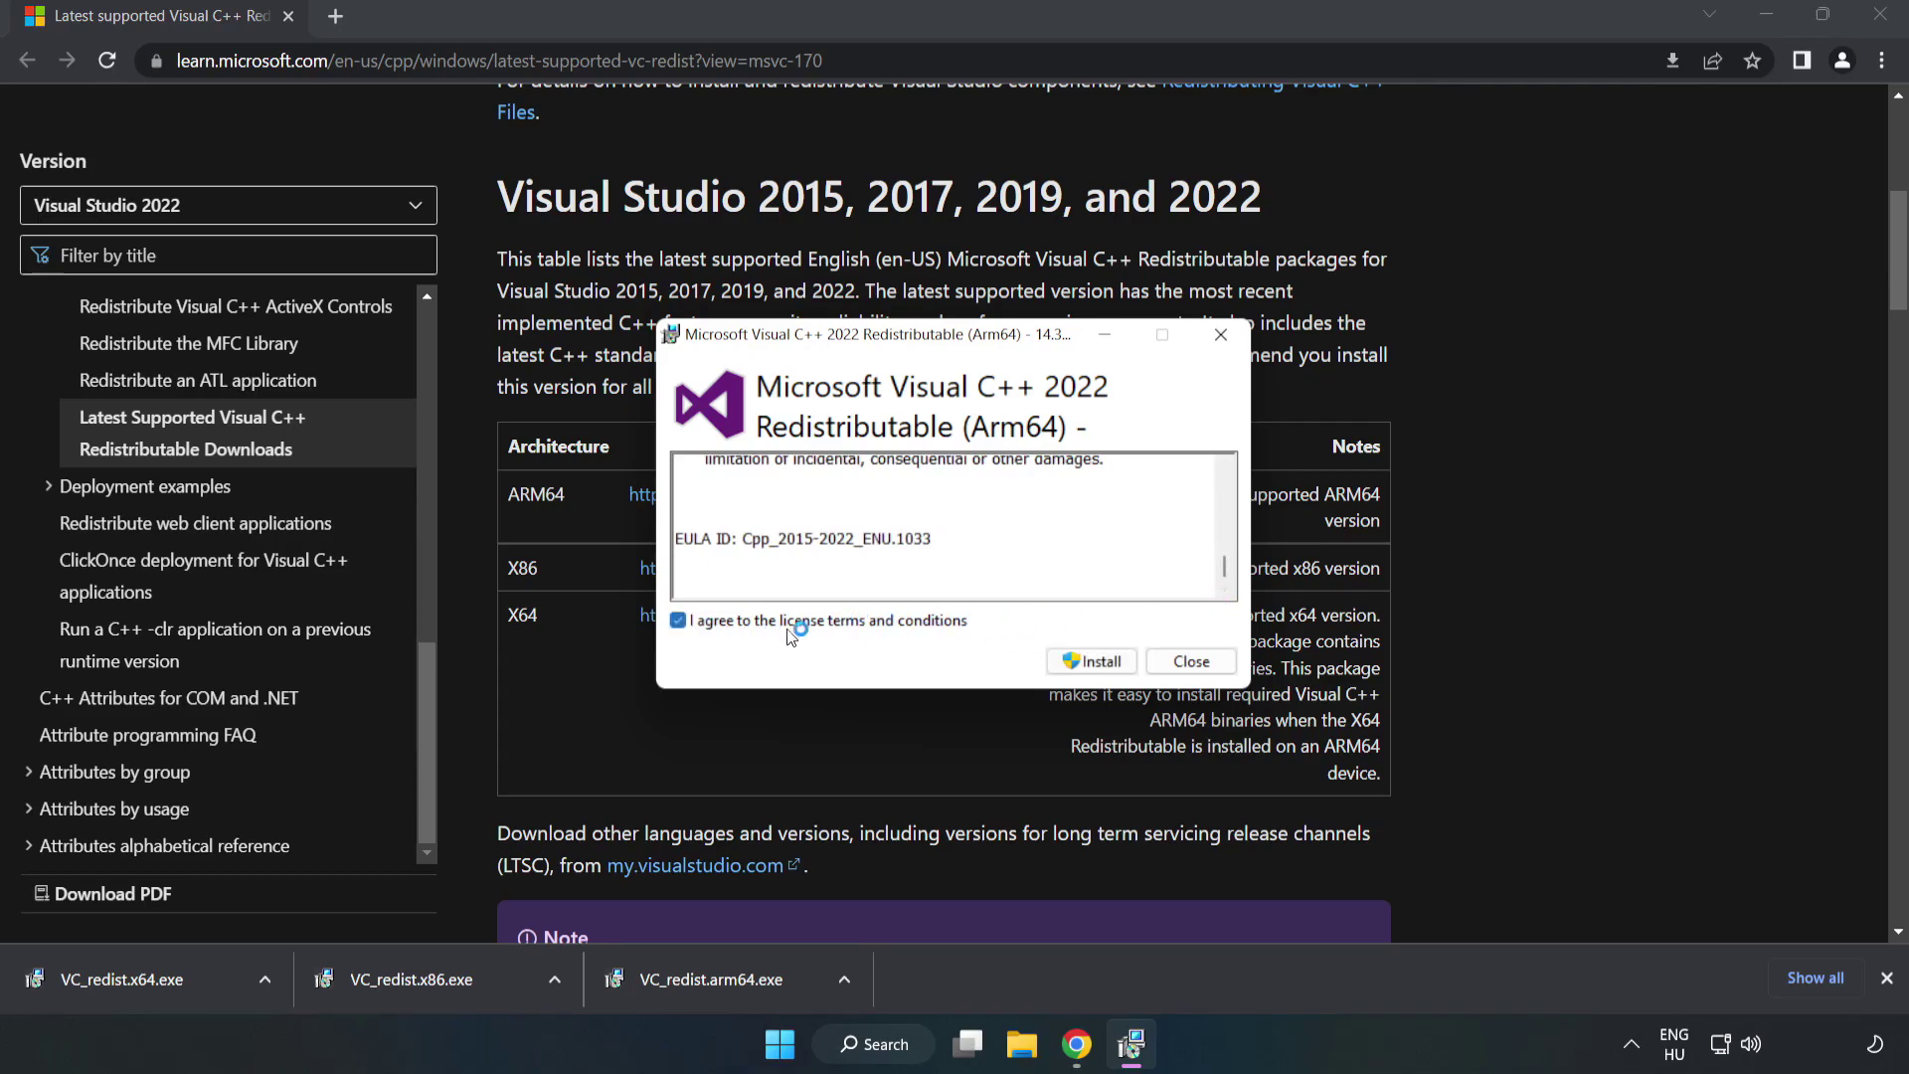
left_click(1090, 664)
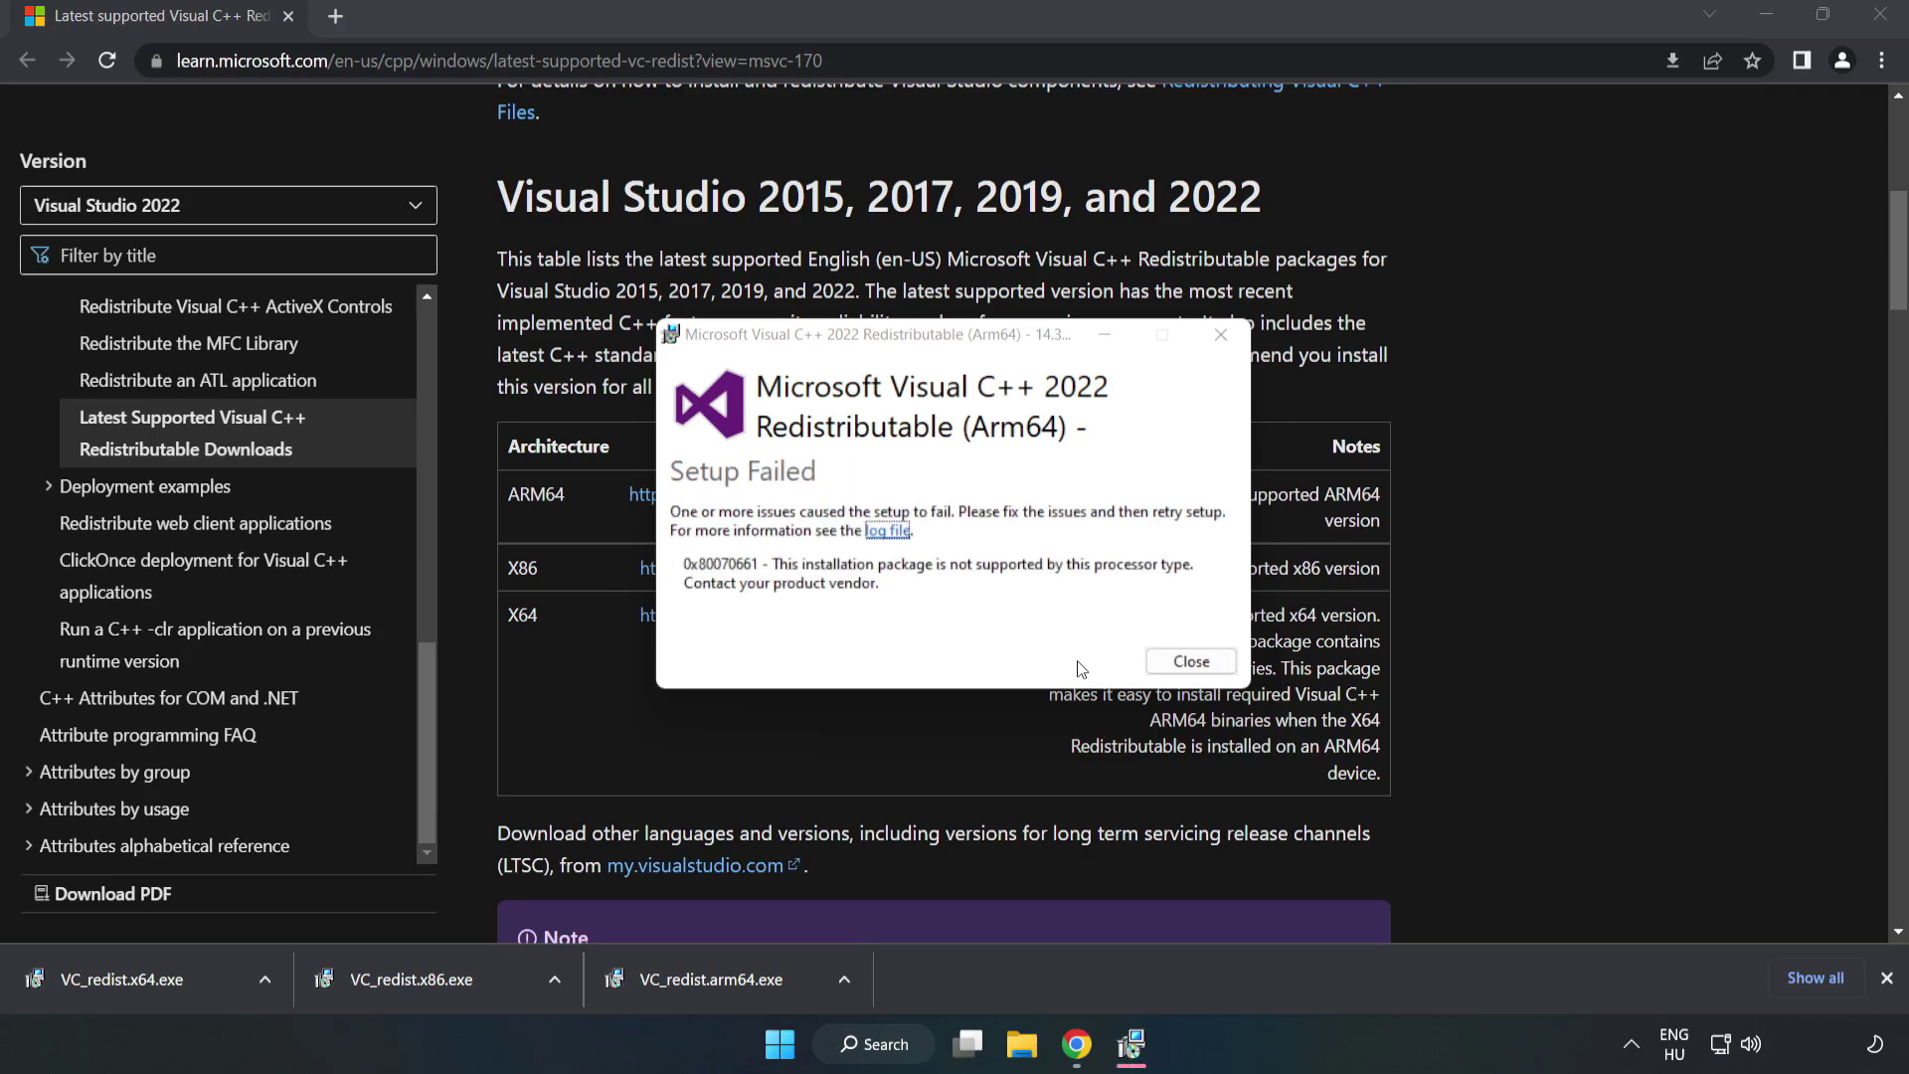
left_click(1187, 668)
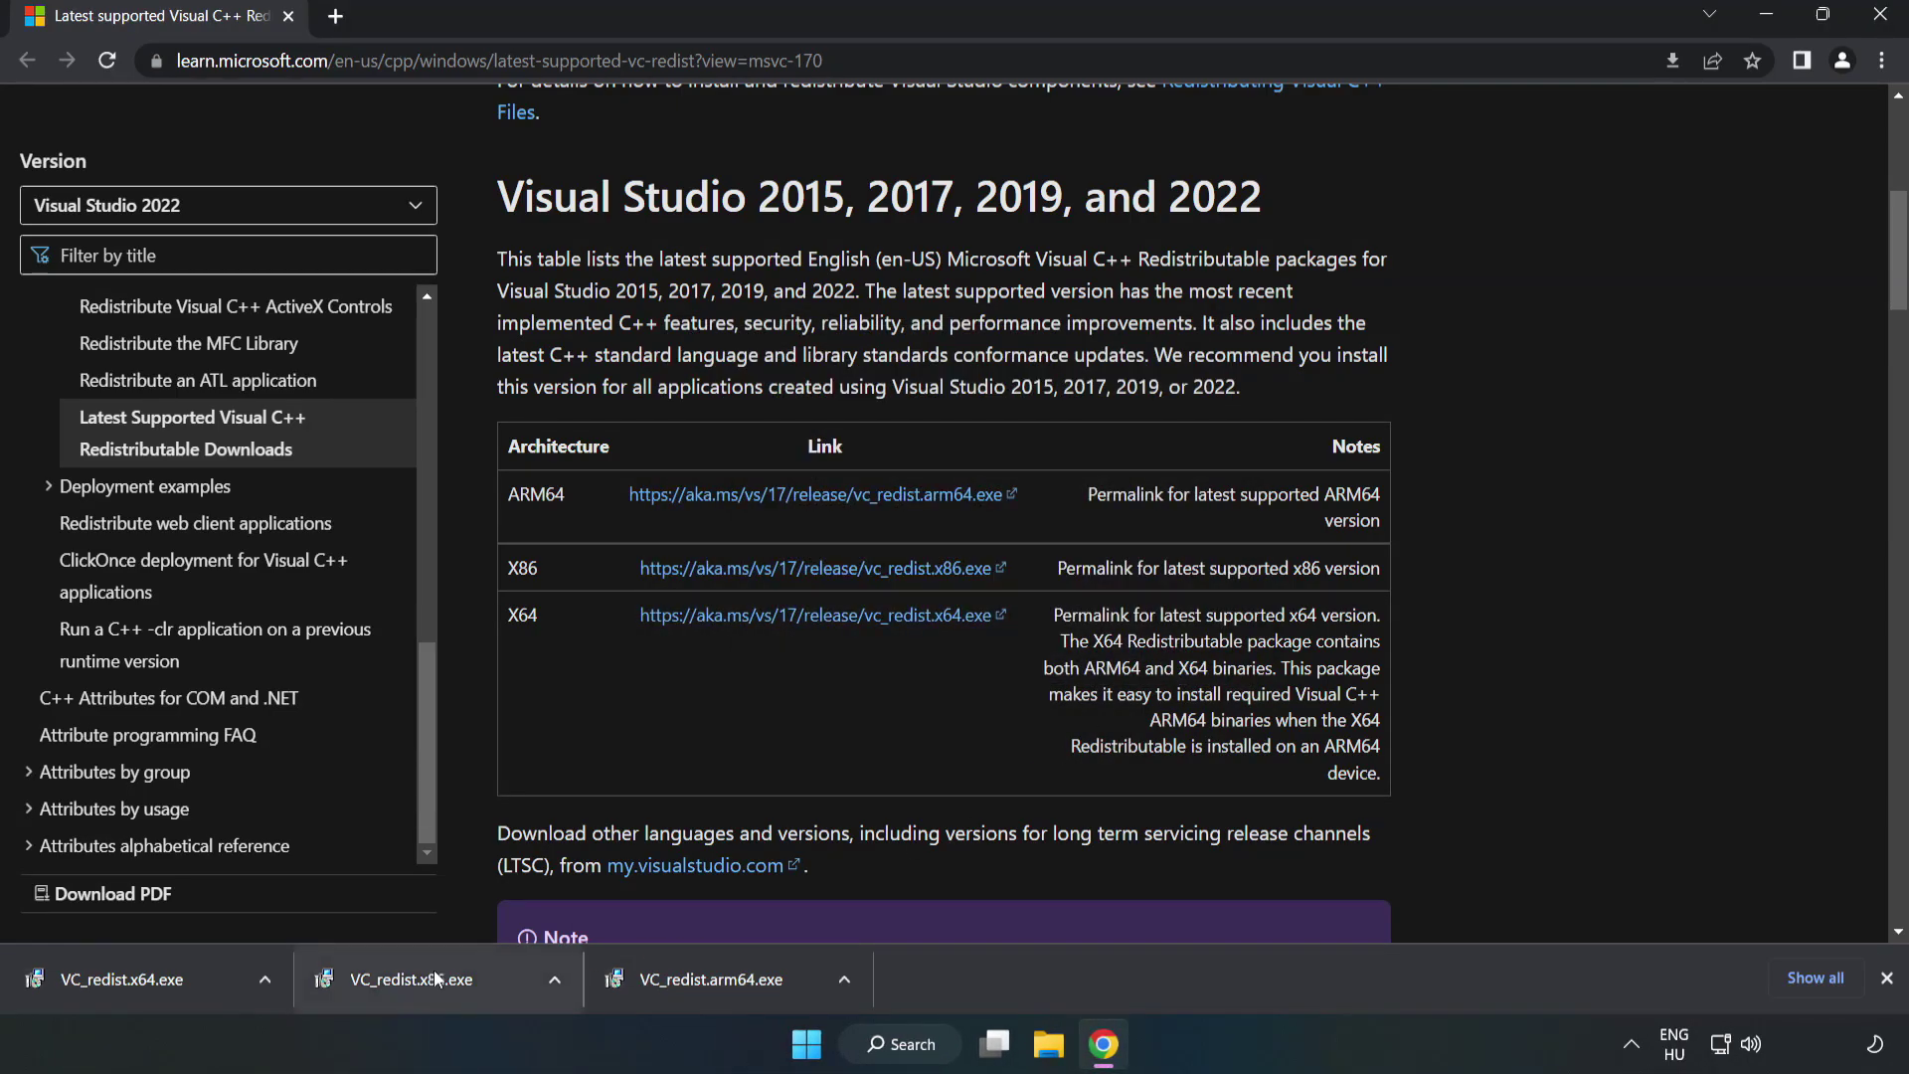
Install the x86 and x64 redistributables, closing each success dialog without restarting
left_click(435, 979)
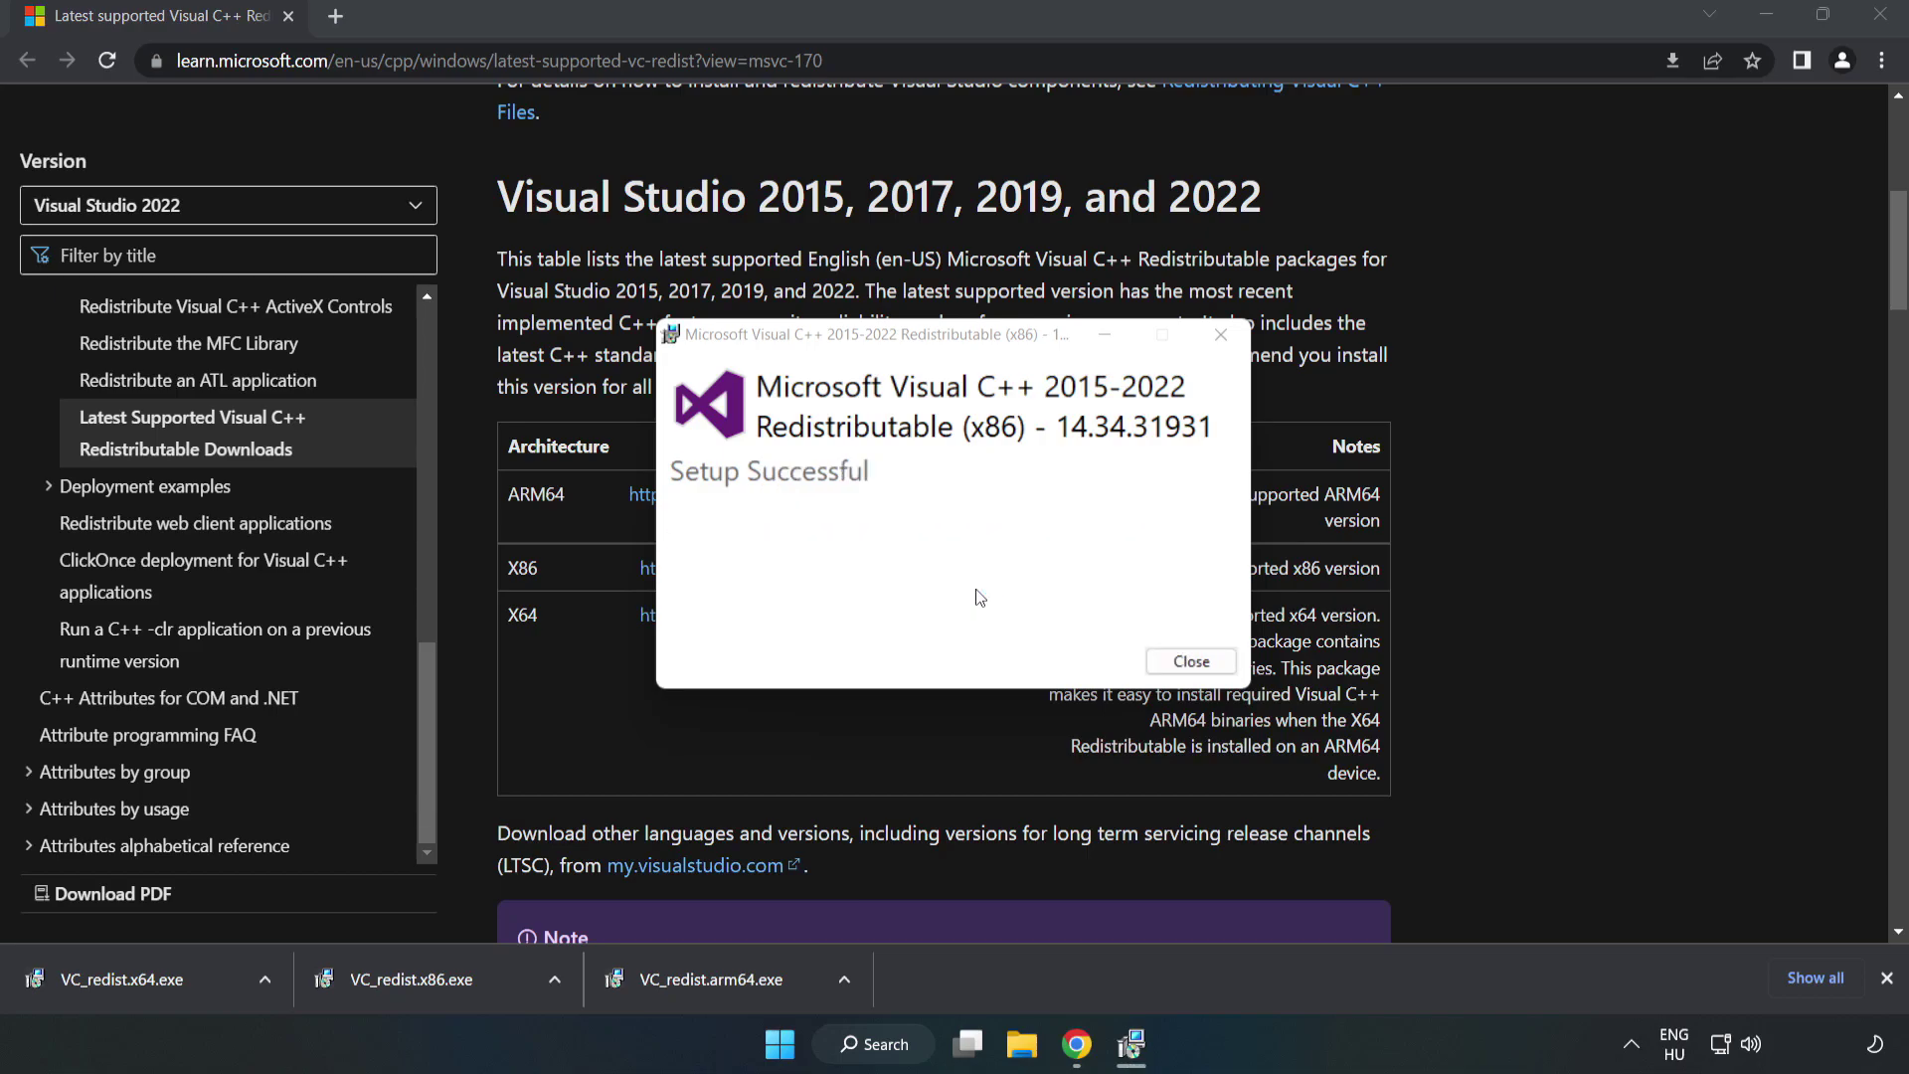
left_click(1191, 661)
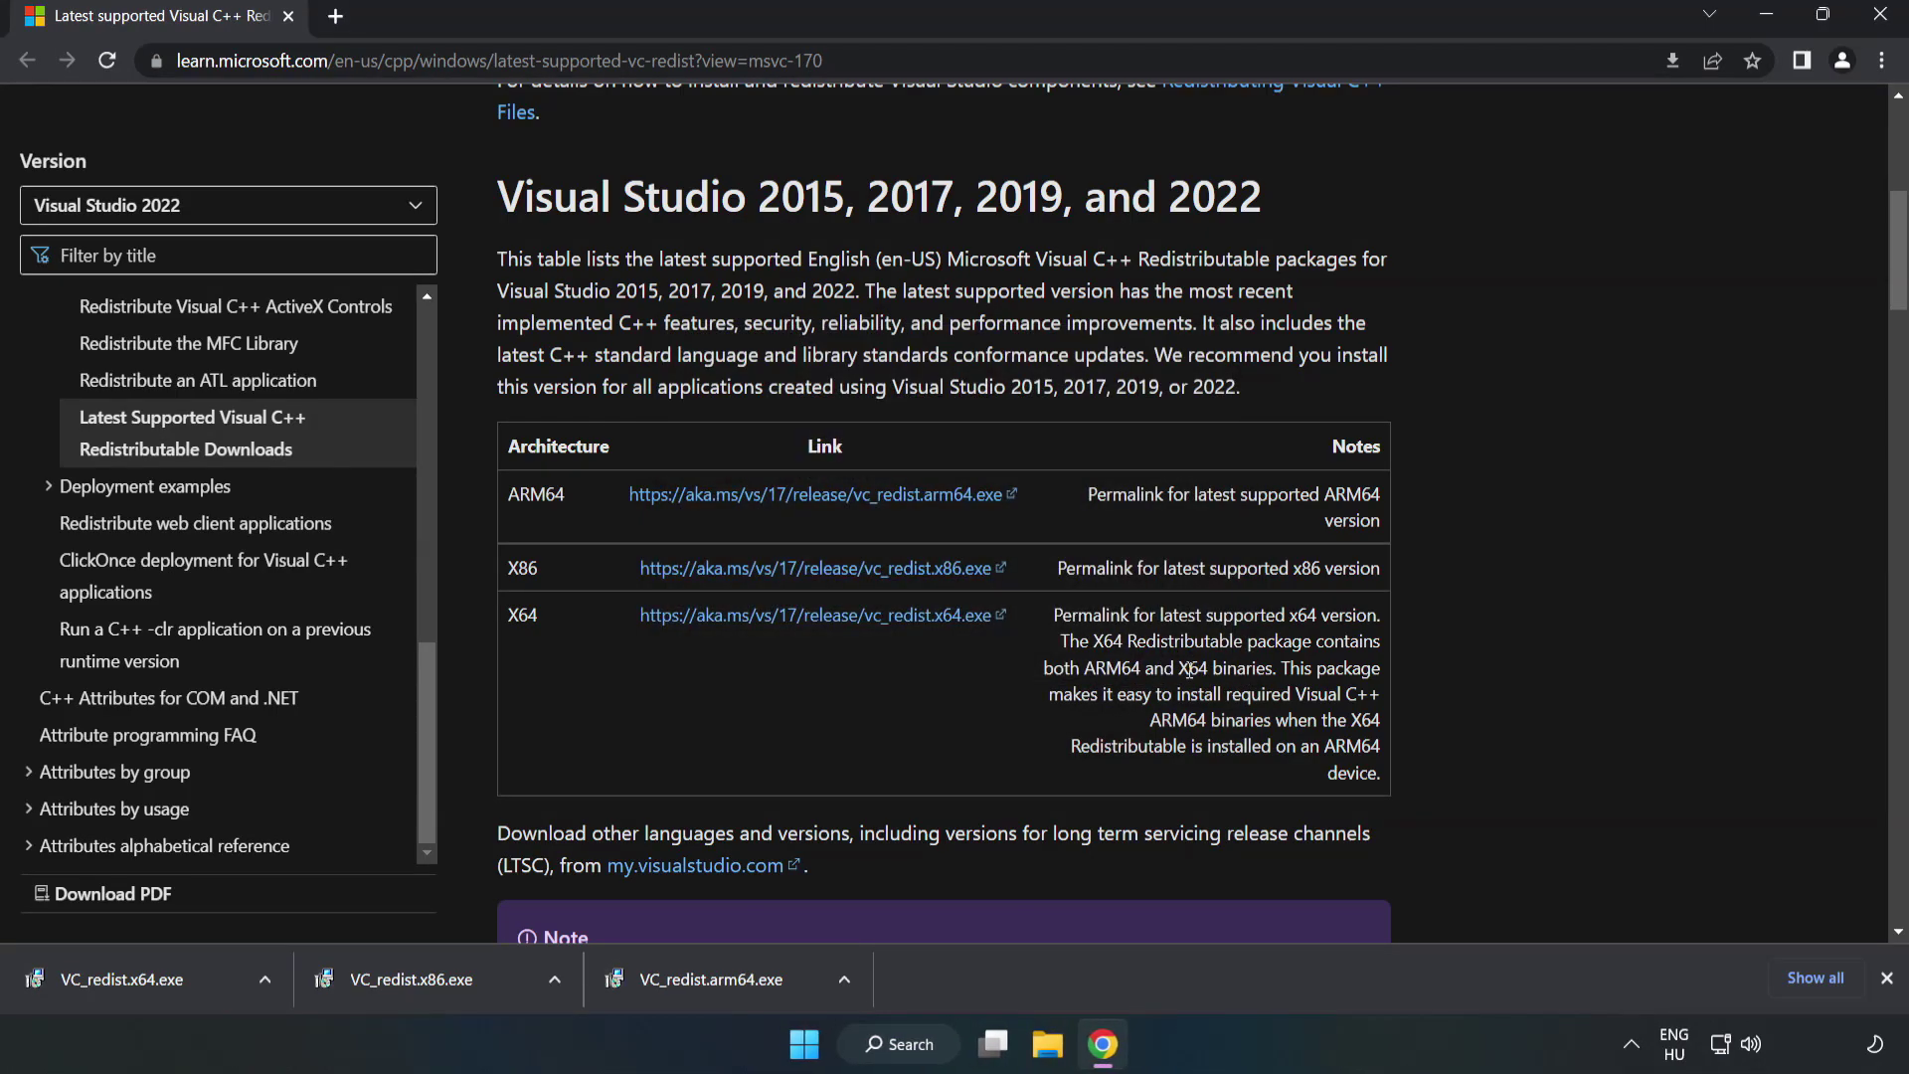
left_click(103, 974)
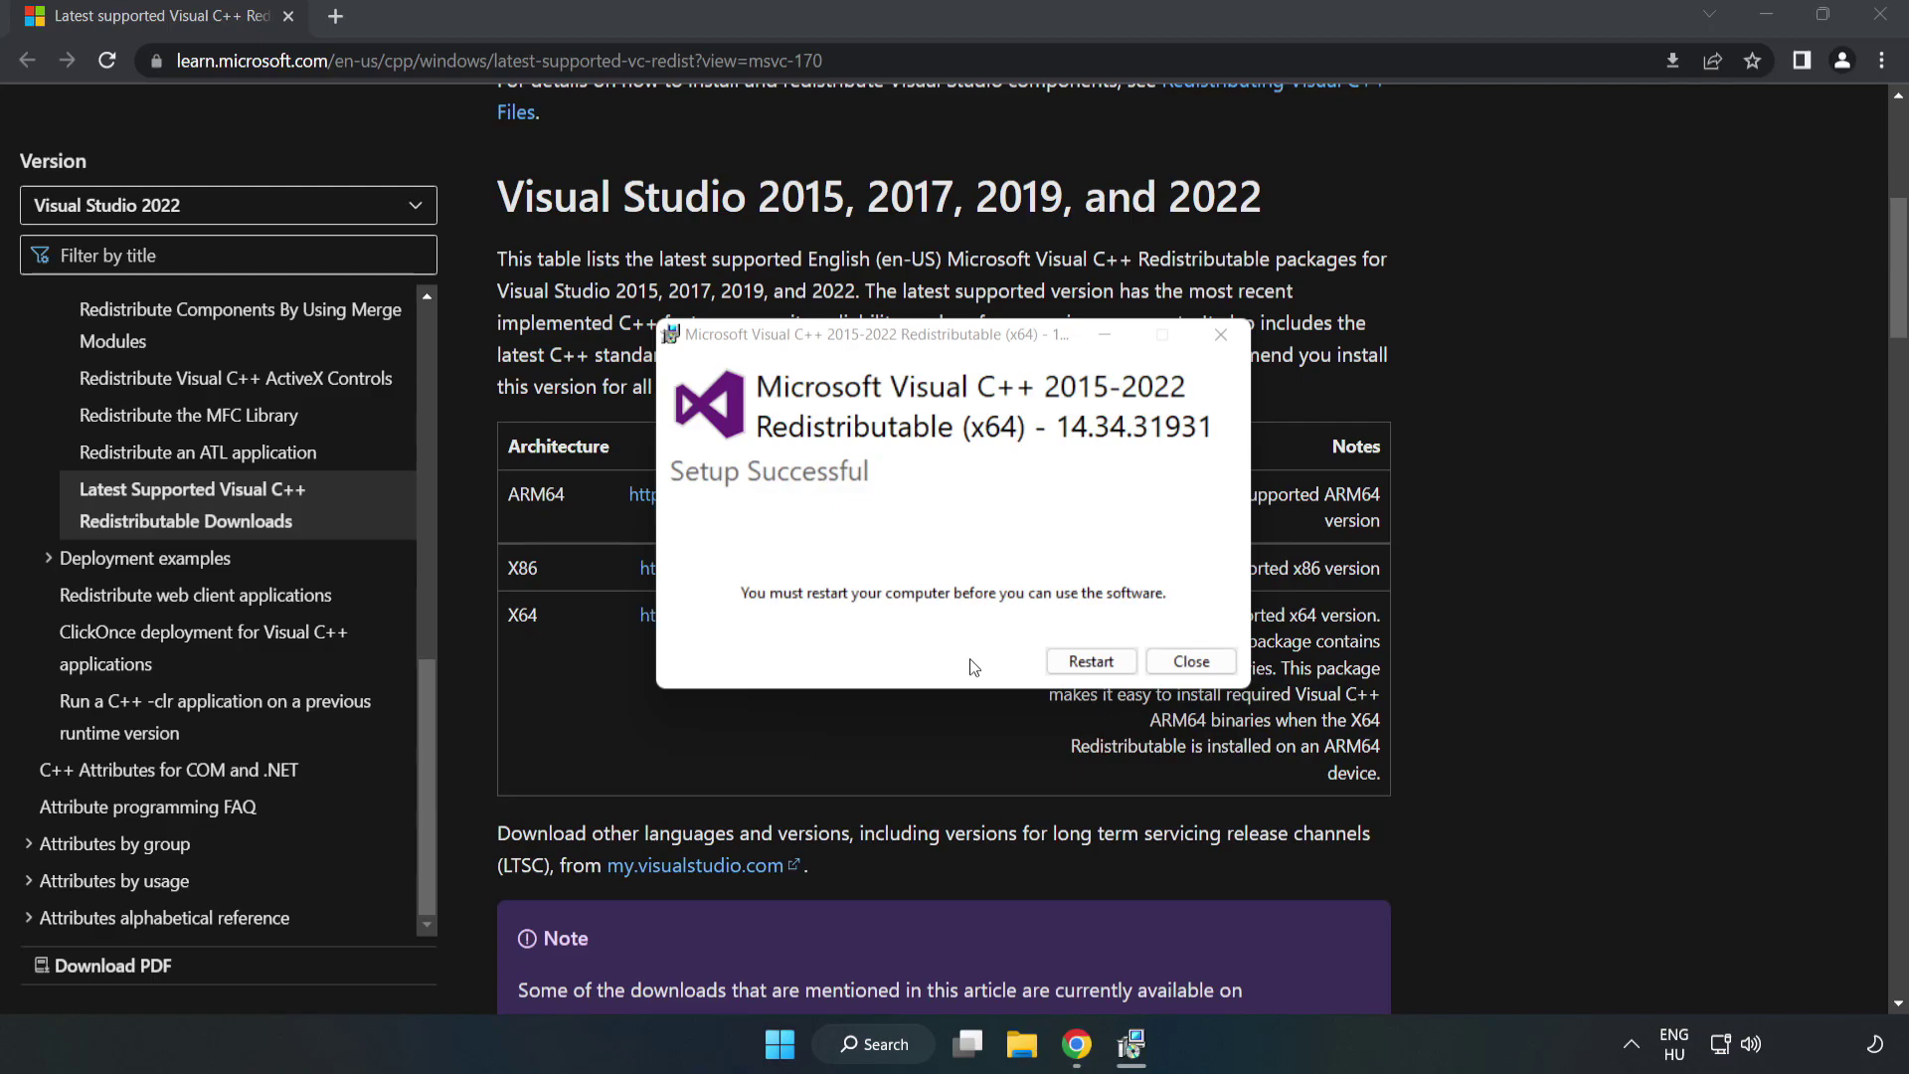
left_click(1191, 663)
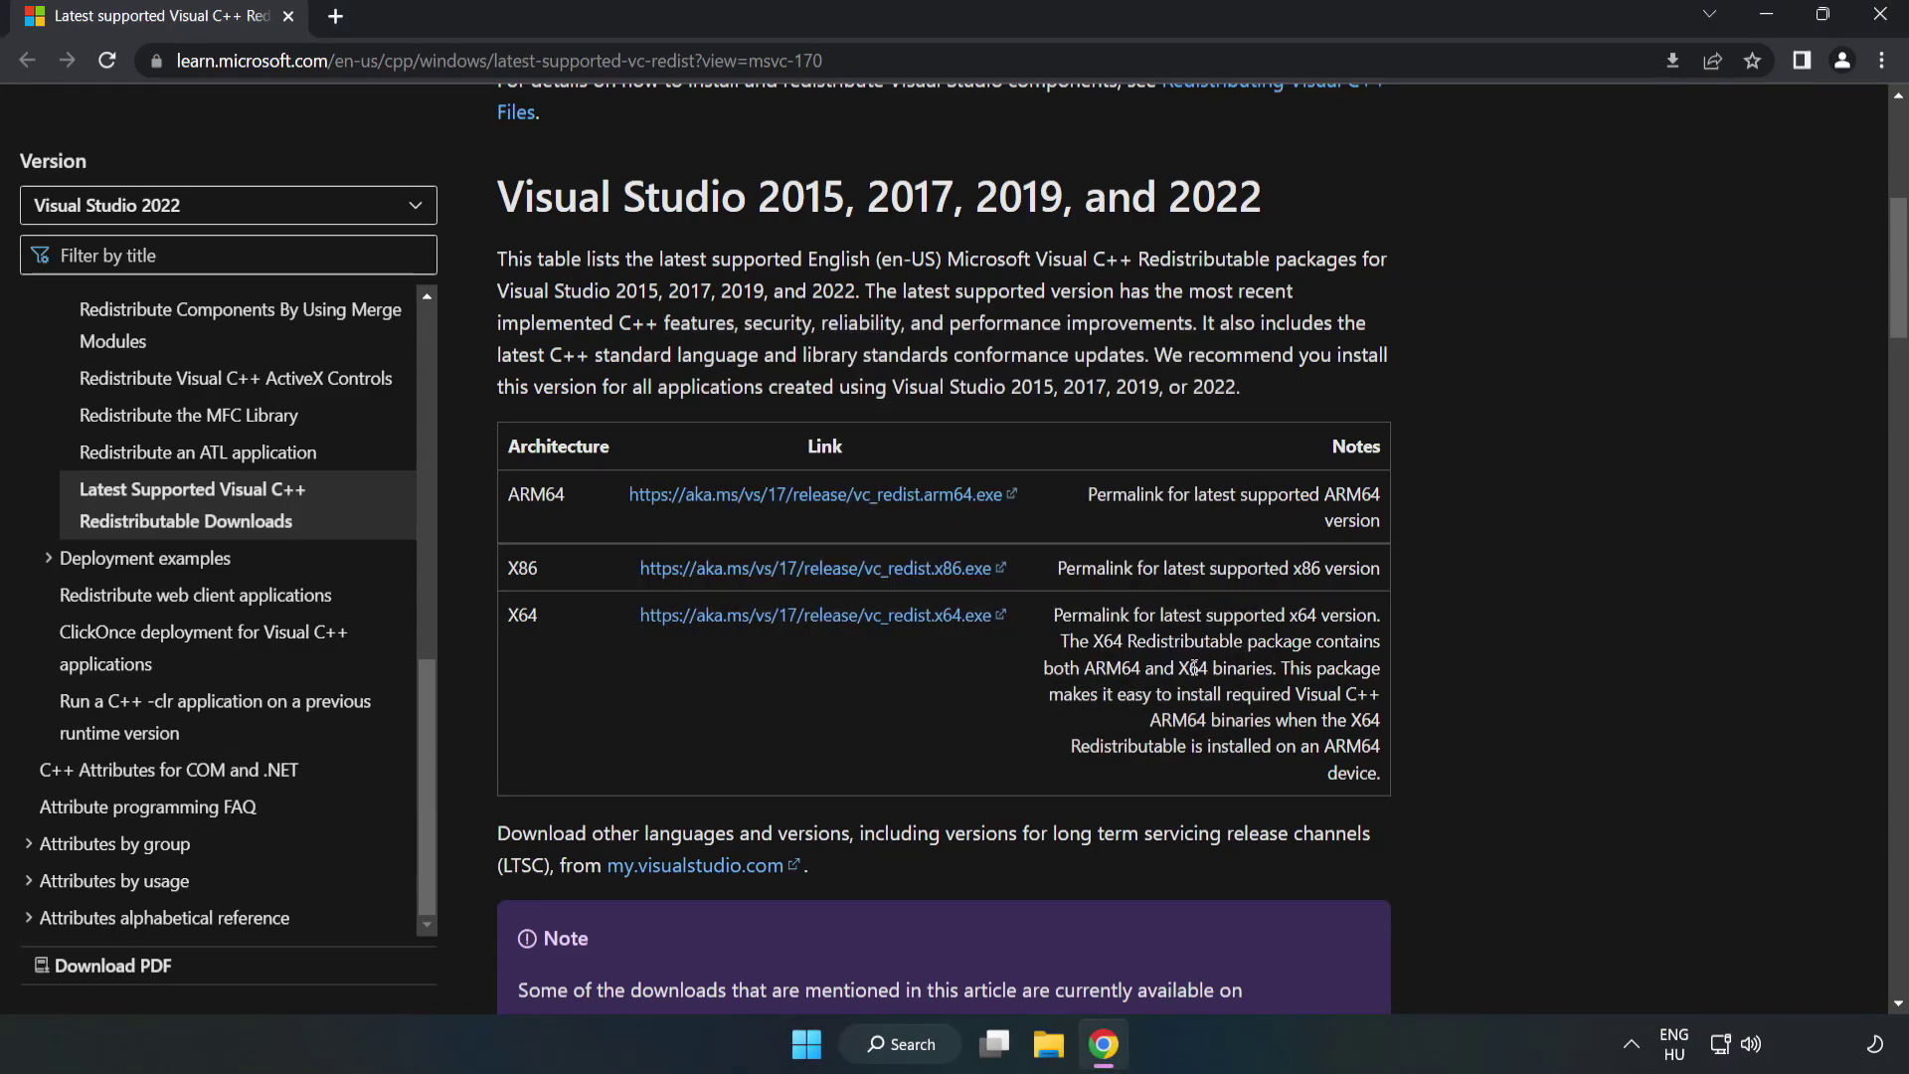
Close Chrome and bring up the Start menu's power options to reach Restart
left_click(1881, 18)
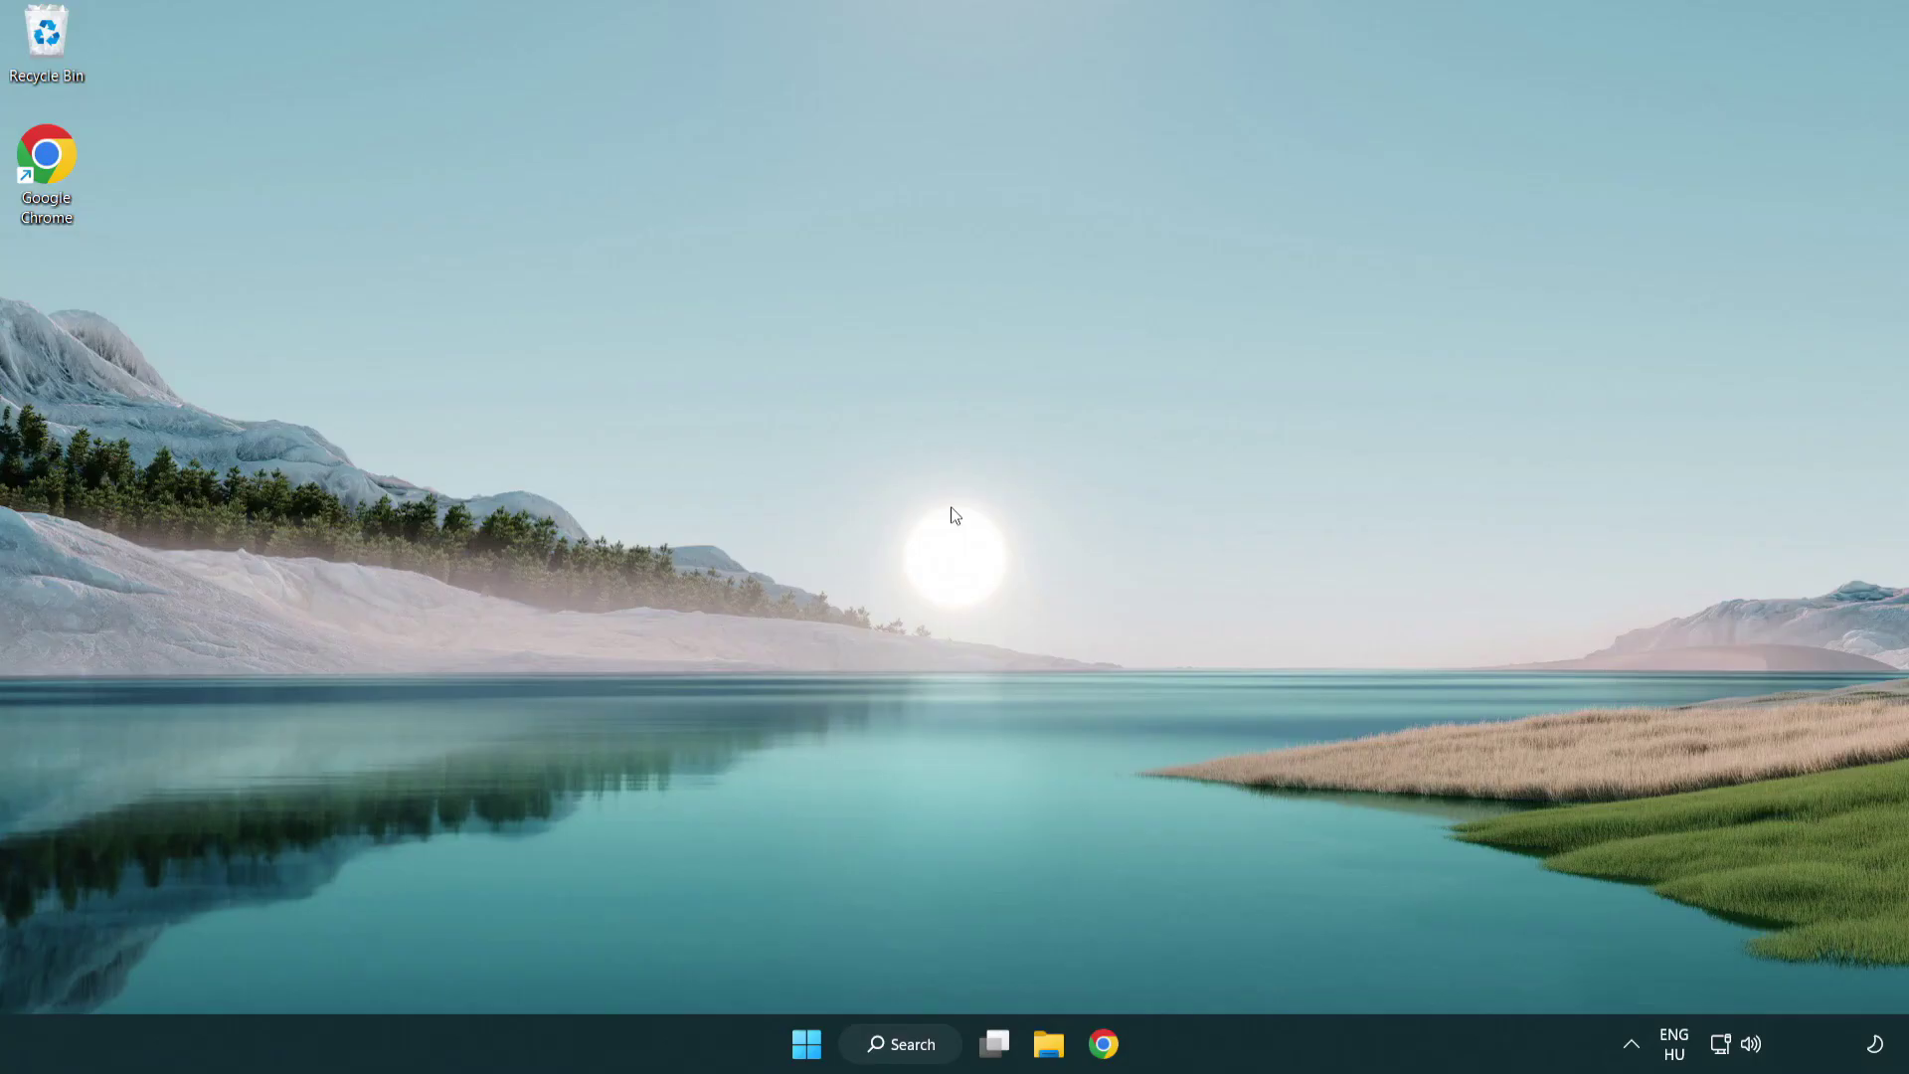
left_click(806, 1044)
left_click(1264, 960)
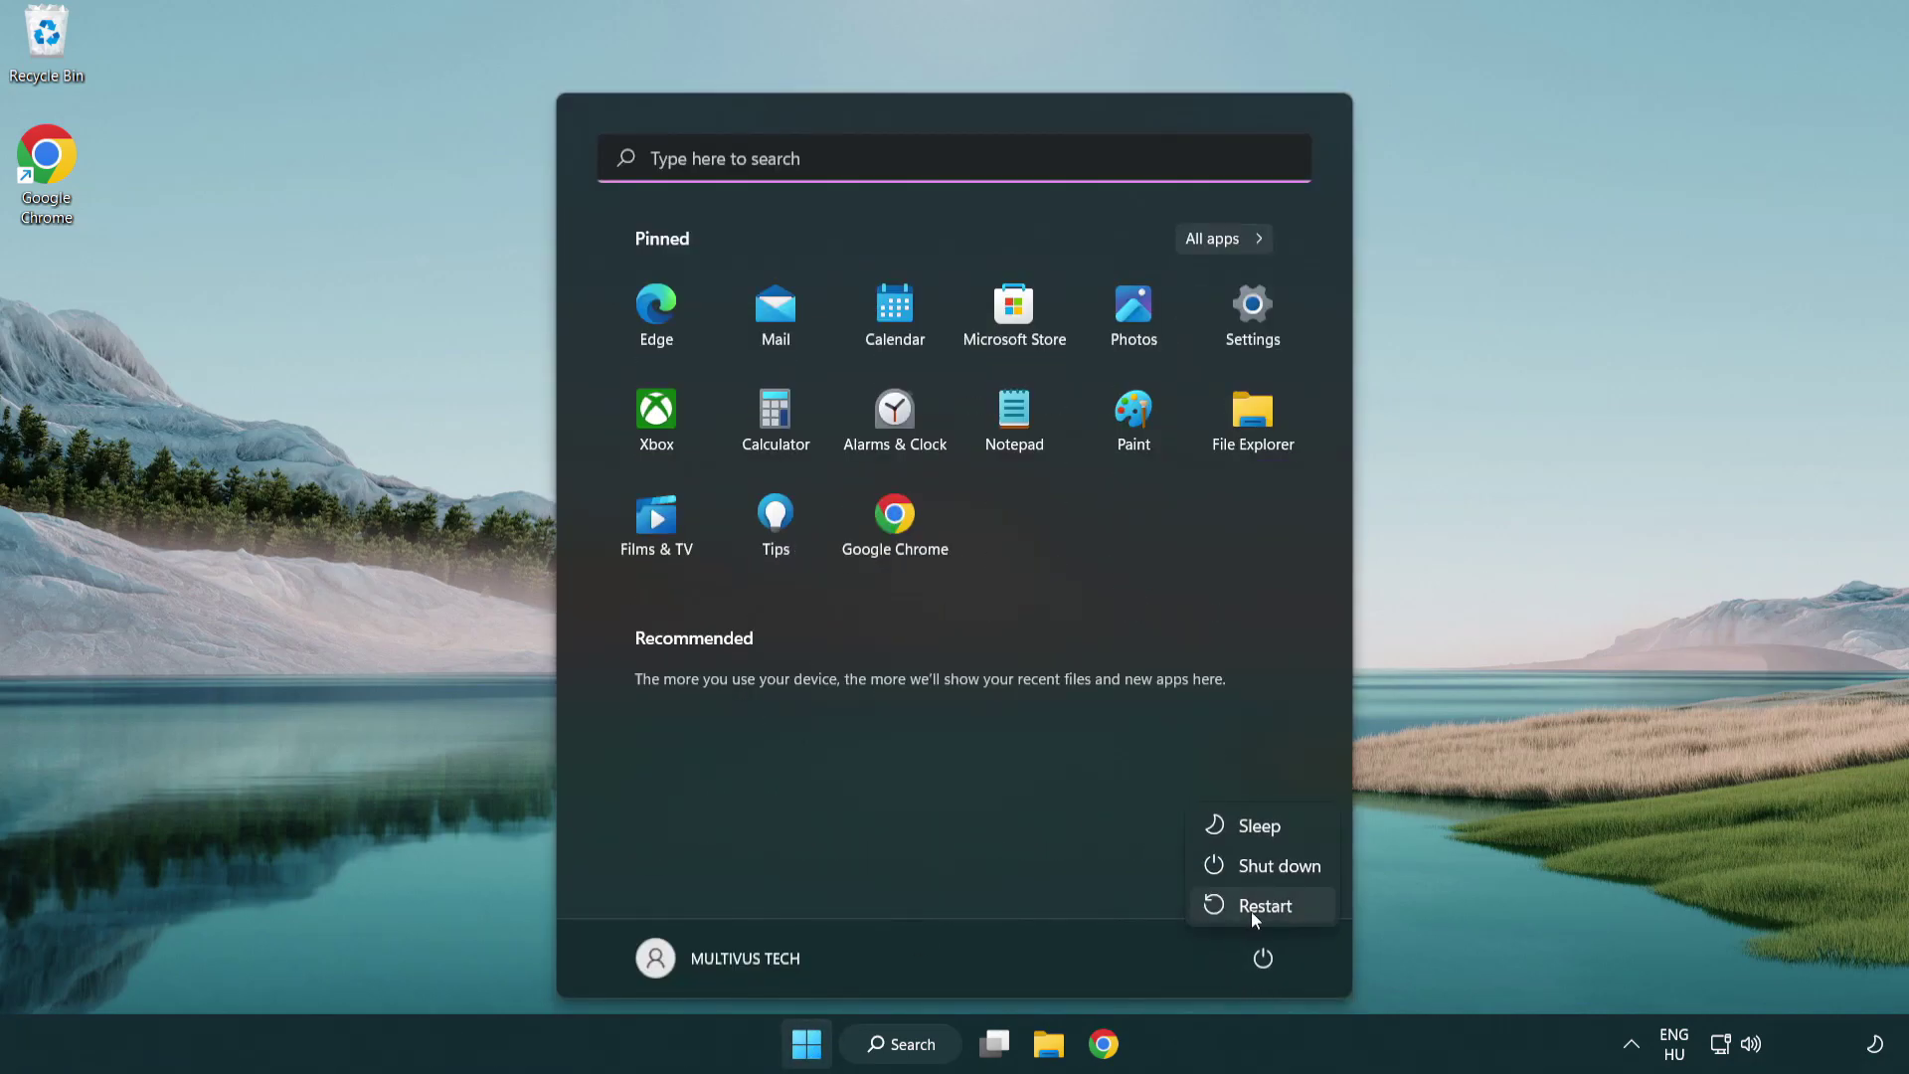